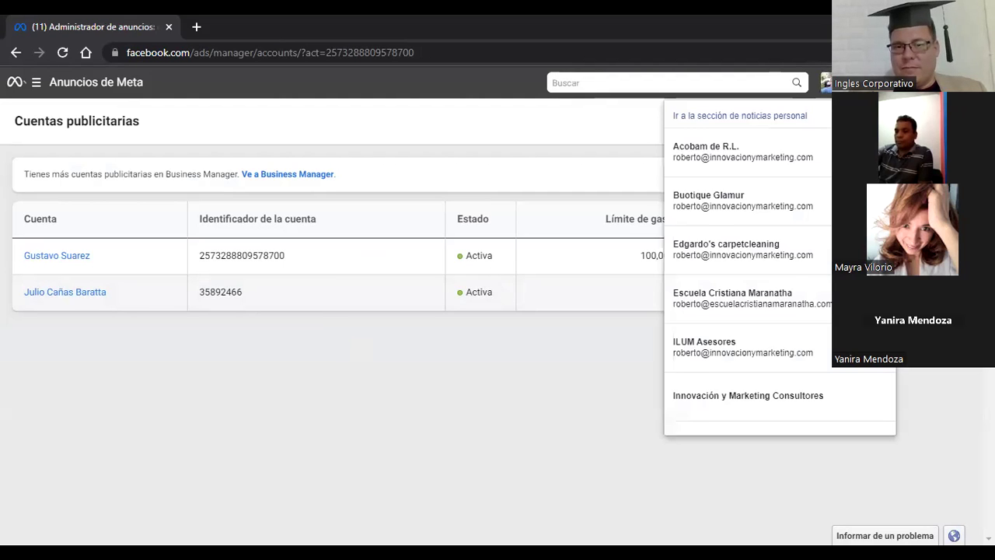
Open the ads manager of the Escuela Cristiana Maranatha business account and show the ad sets of PRUEBA 1 Campaña
left_click(734, 290)
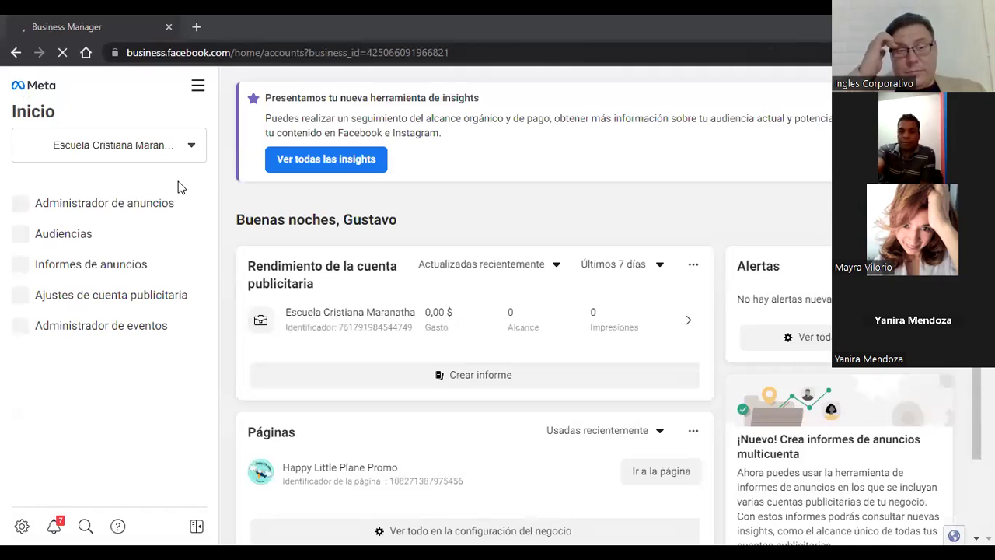
left_click(111, 206)
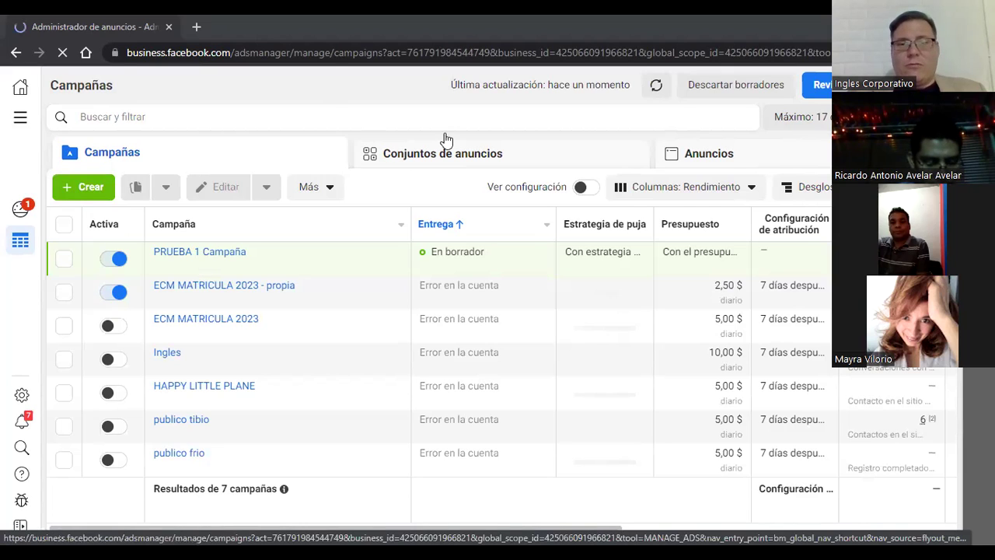
left_click(64, 262)
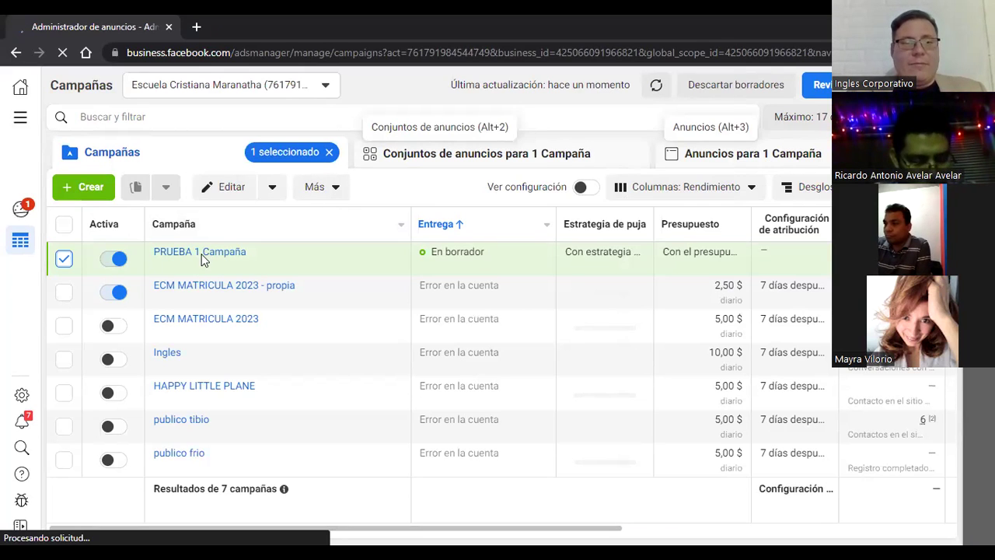
left_click(459, 156)
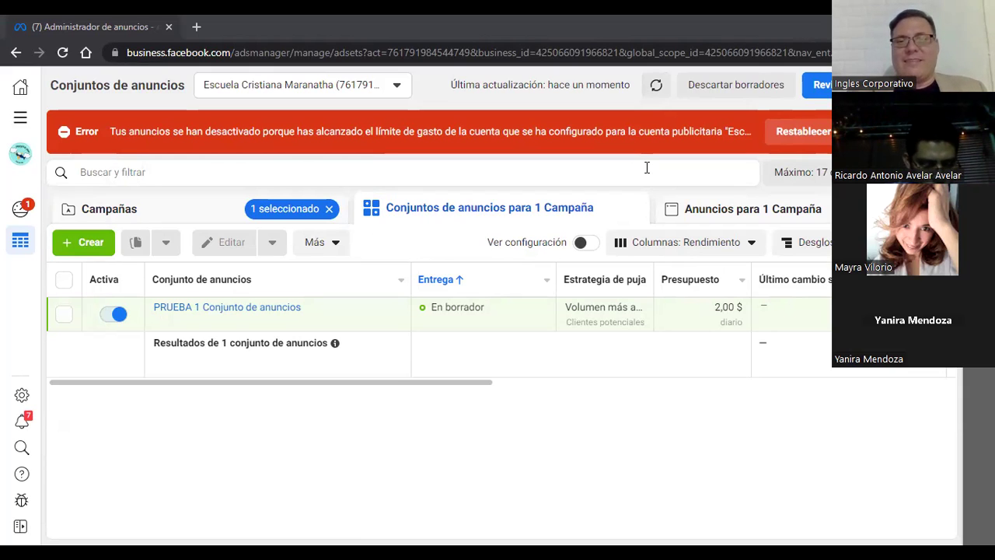
Reset the ad account's spent amount, and open PRUEBA 1 Campaña for editing from the campaign list
left_click(786, 134)
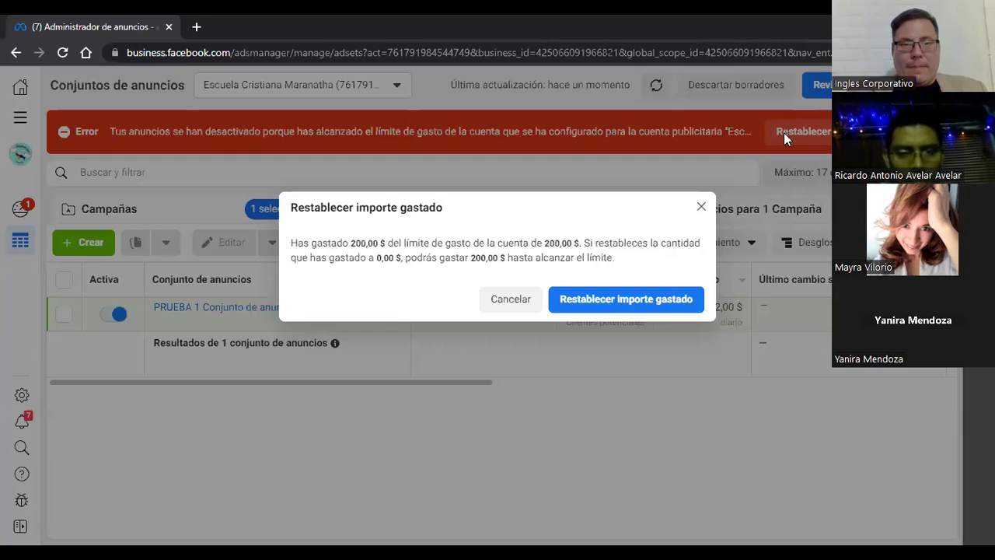
left_click(614, 308)
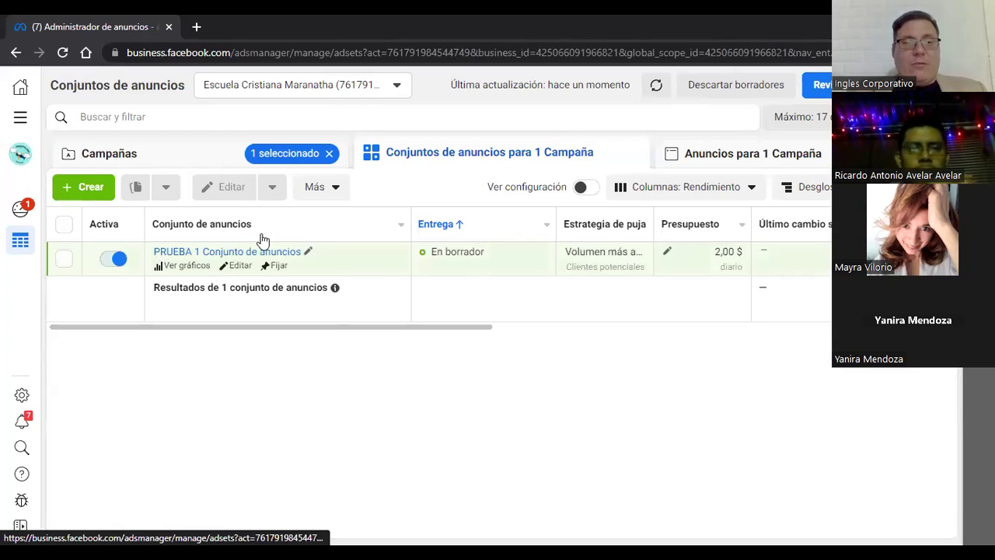
left_click(151, 158)
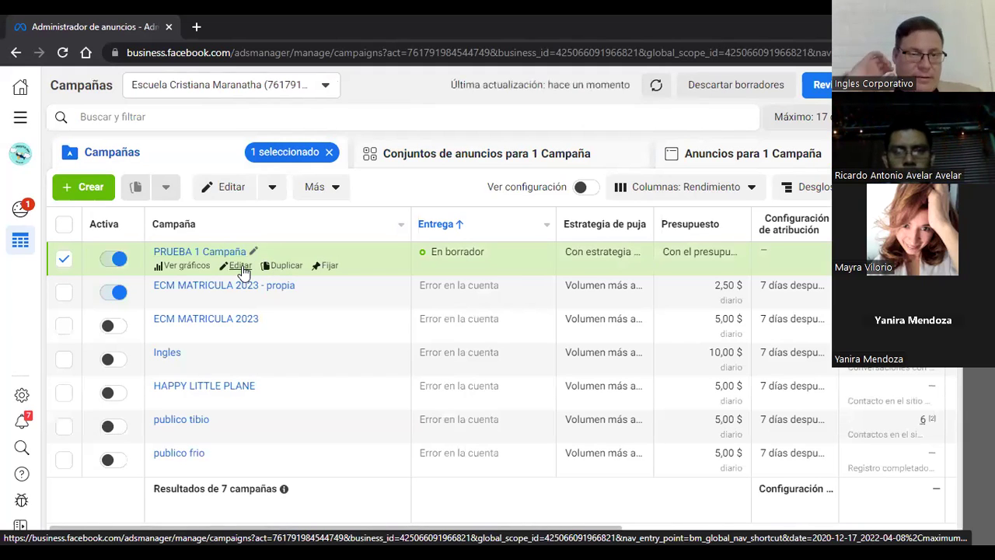
left_click(242, 265)
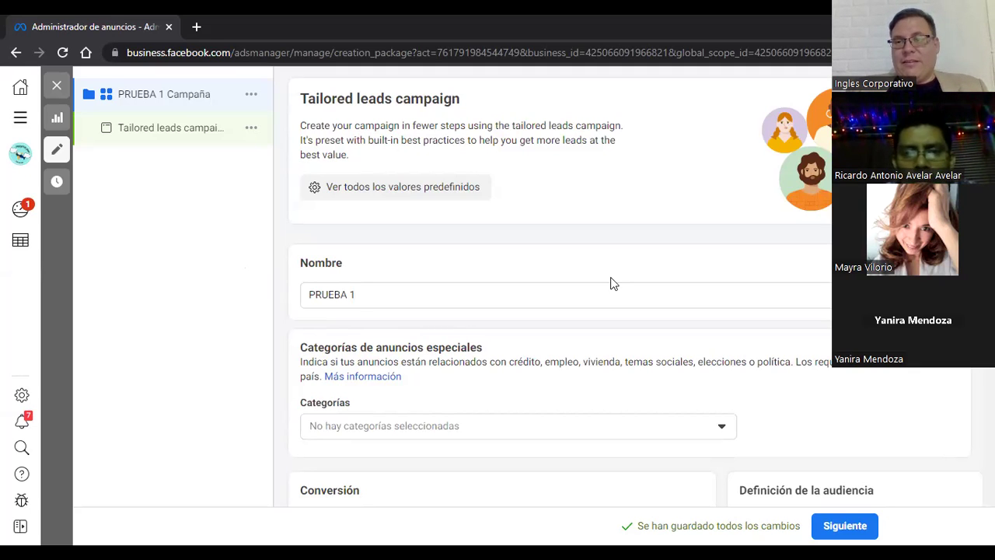
Examine the campaign's name, special ad categories, conversion location, Facebook page, budget, schedule and audience settings
scroll(503, 288, "down", 8)
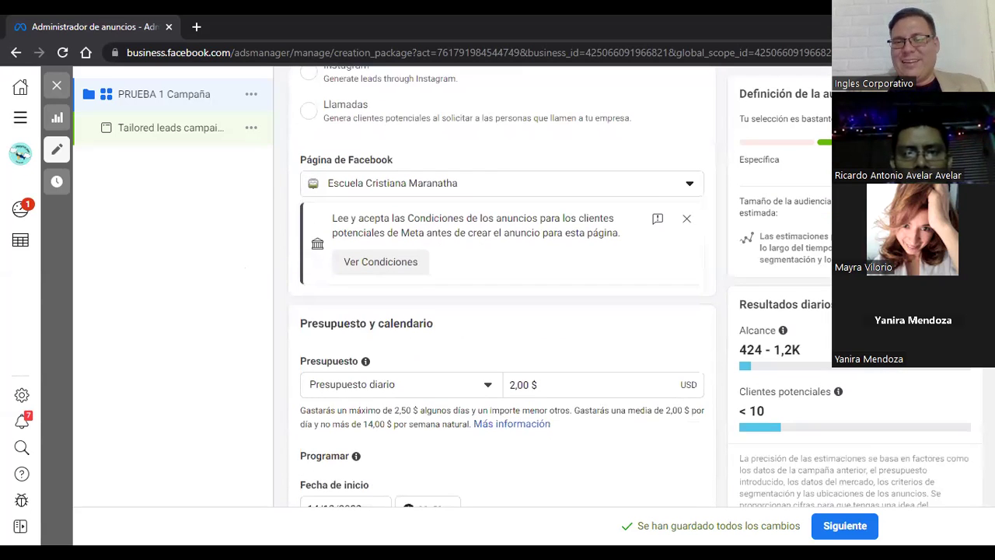
scroll(502, 287, "down", 4)
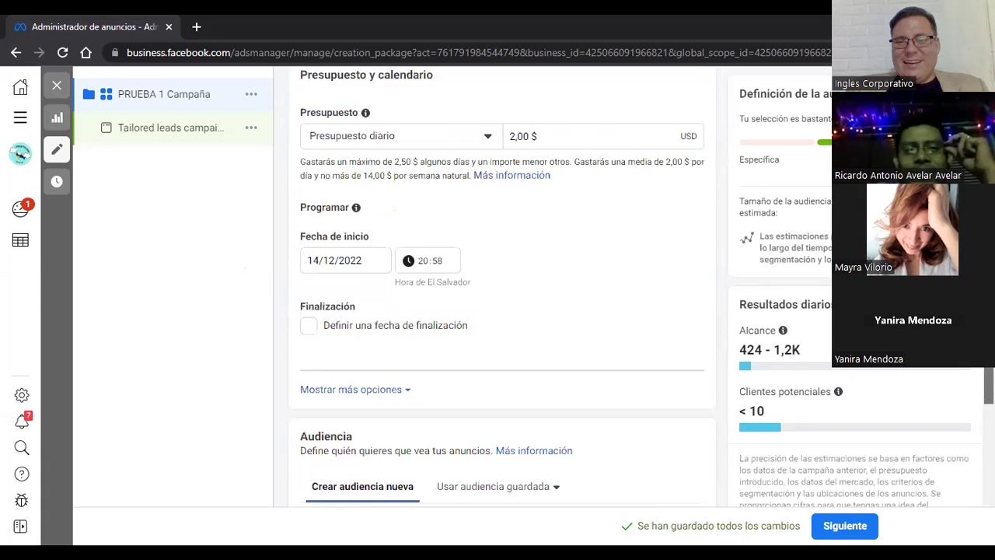
scroll(503, 287, "down", 5)
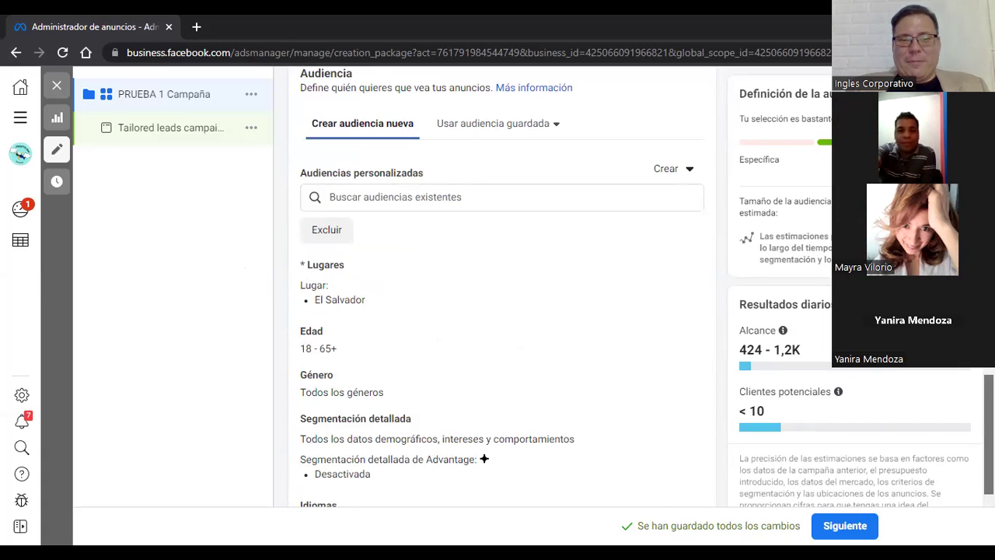
scroll(502, 287, "down", 1)
scroll(502, 288, "up", 2)
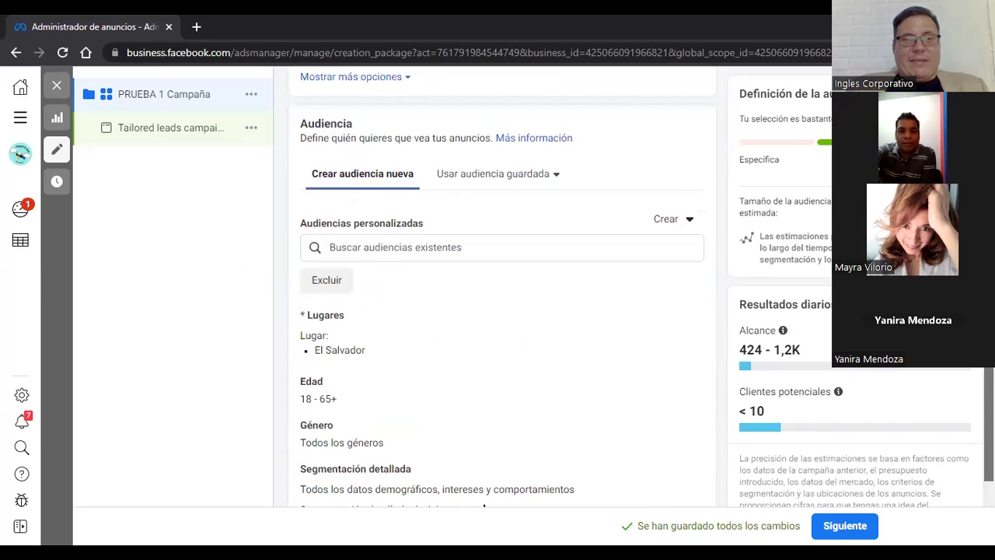
scroll(484, 506, "up", 5)
scroll(406, 73, "up", 10)
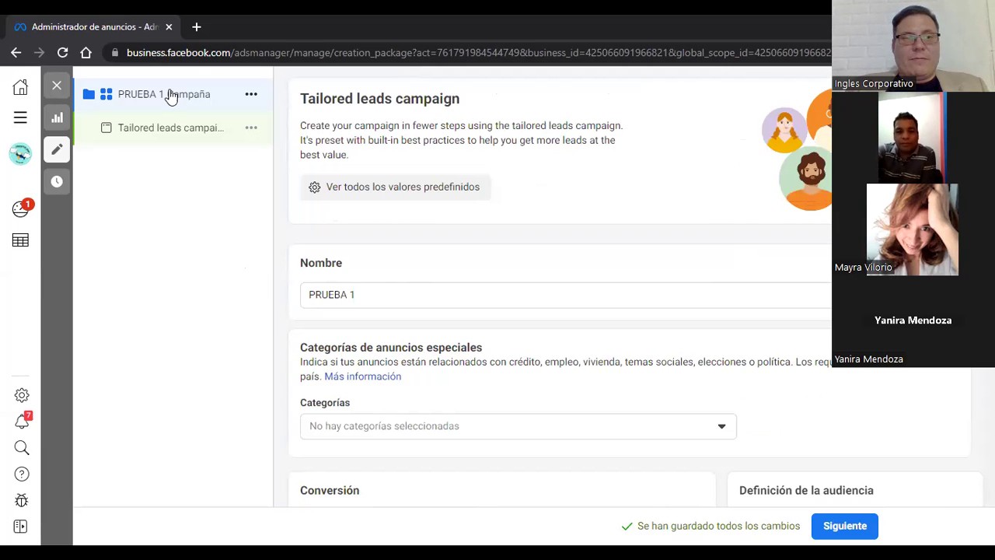
left_click(364, 299)
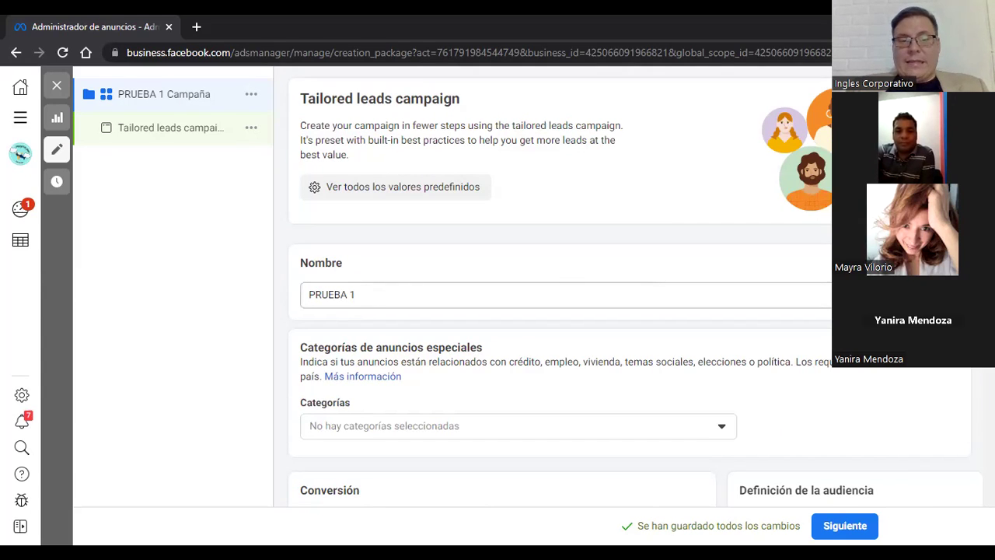
scroll(673, 241, "down", 3)
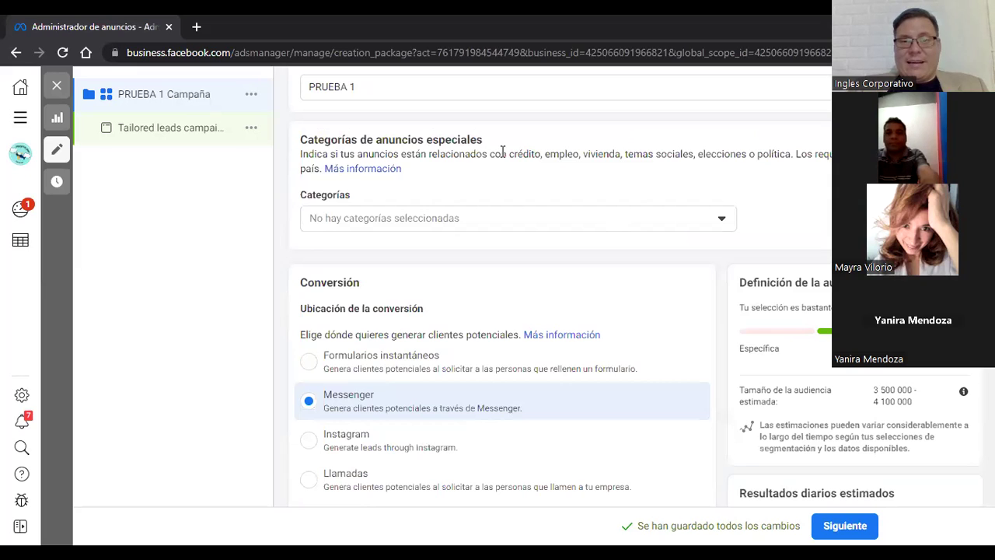
left_click_drag(509, 153, 792, 151)
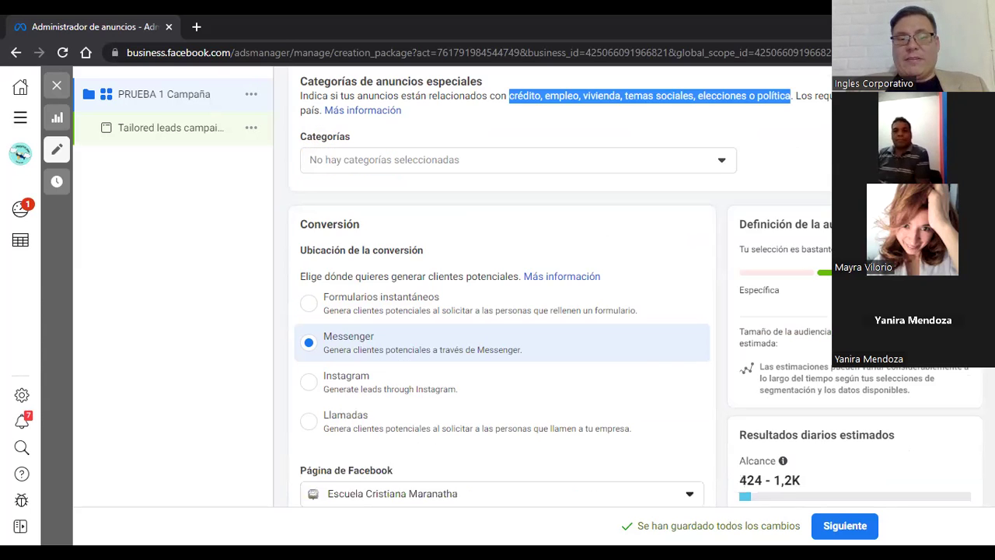
scroll(444, 205, "down", 3)
left_click(309, 195)
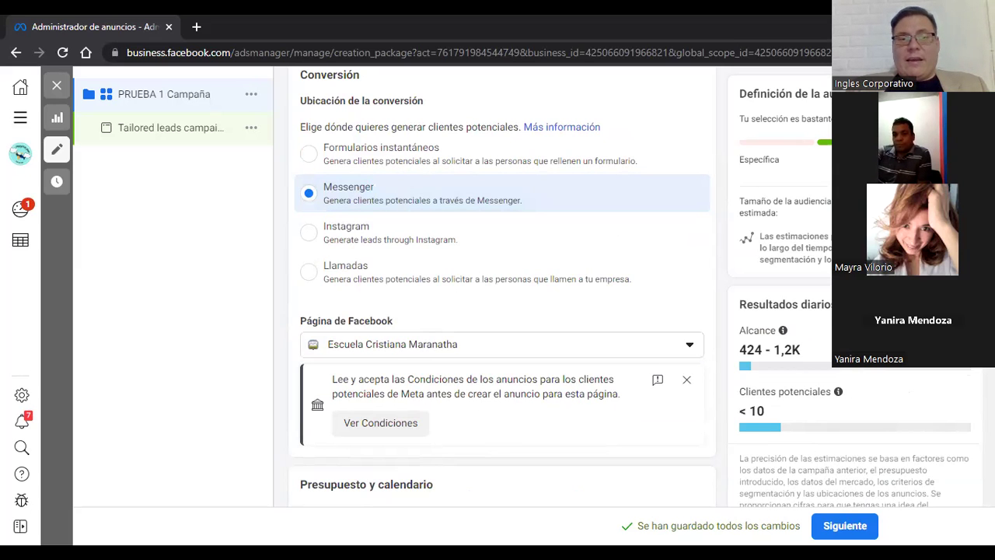
scroll(789, 301, "down", 3)
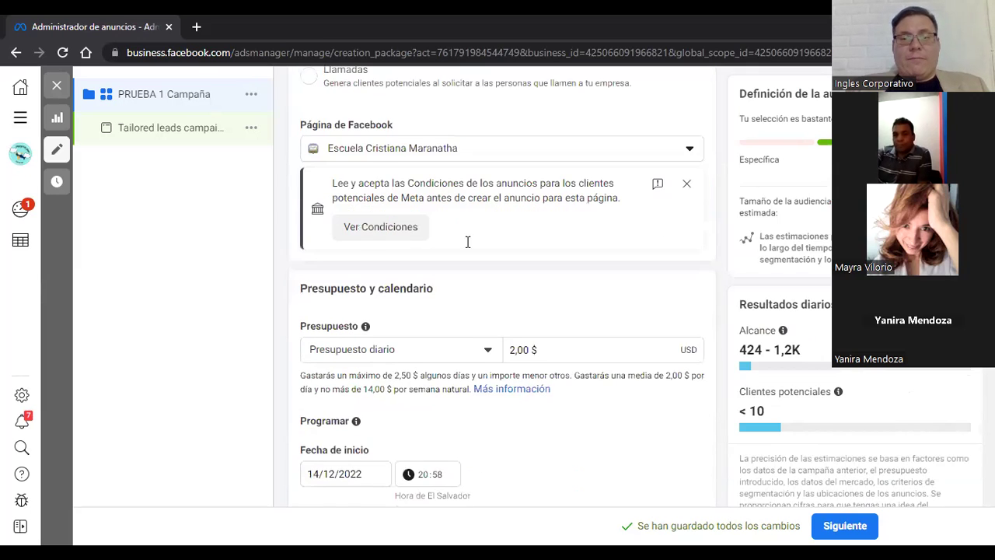
scroll(466, 240, "down", 2)
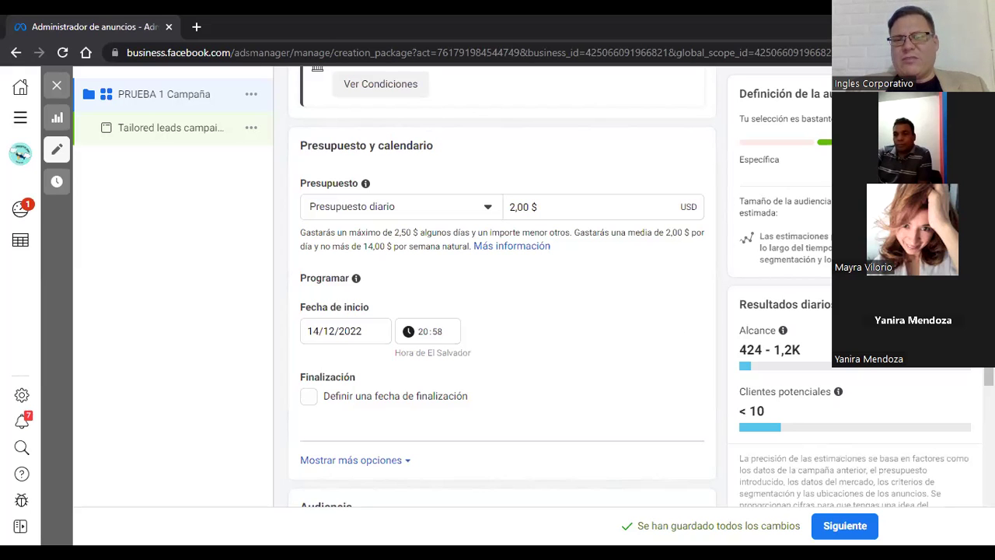
scroll(502, 288, "down", 4)
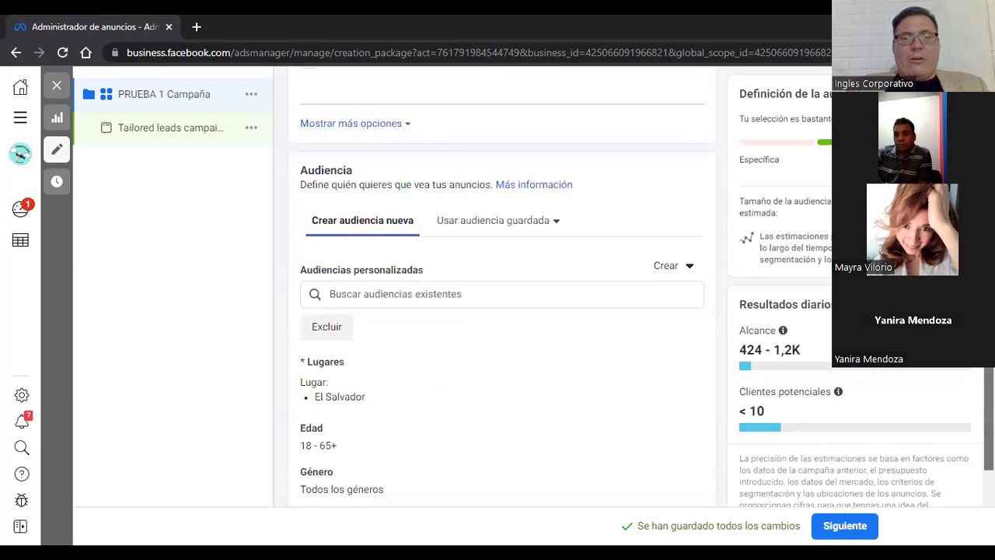
scroll(502, 288, "down", 2)
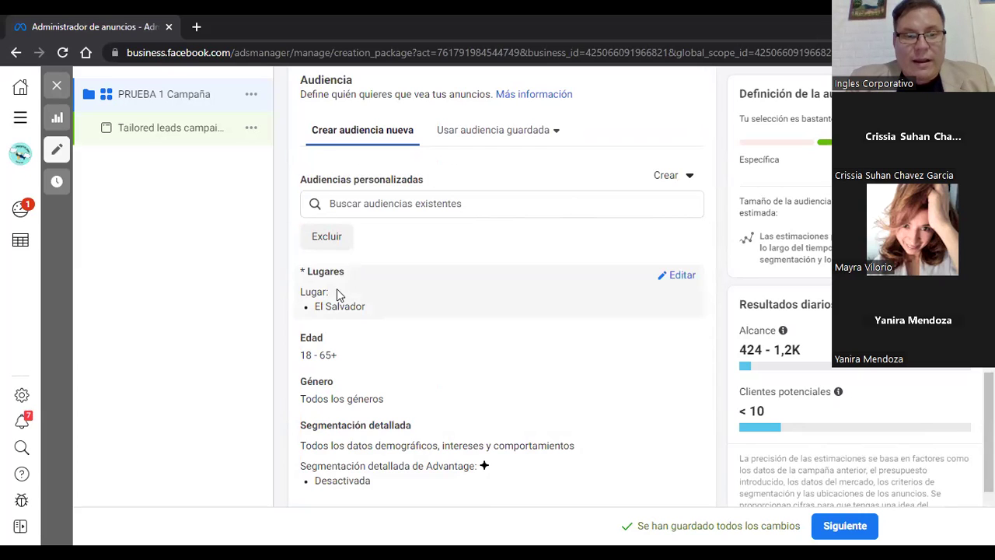
Open the audience's locations for editing and show central El Salvador on the location map
left_click(681, 277)
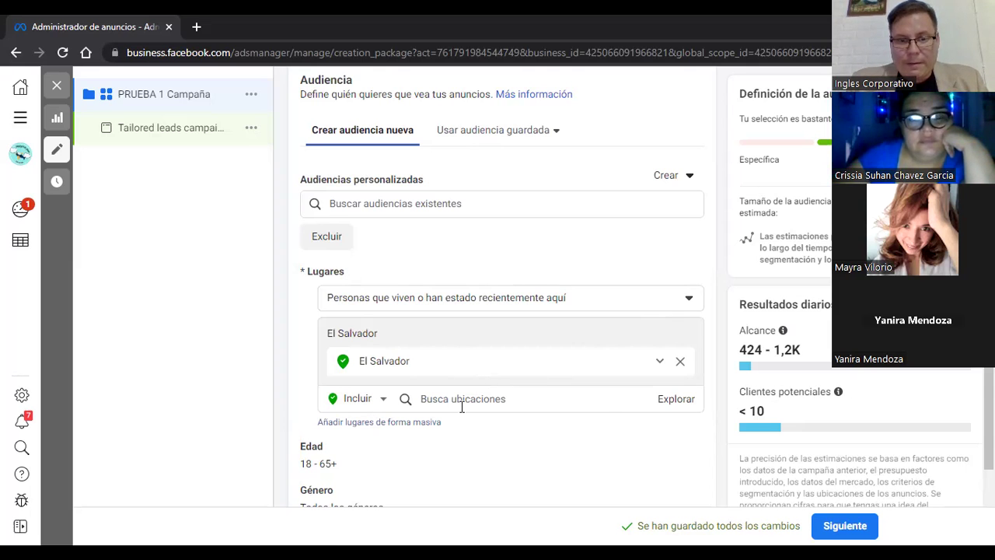
left_click(672, 410)
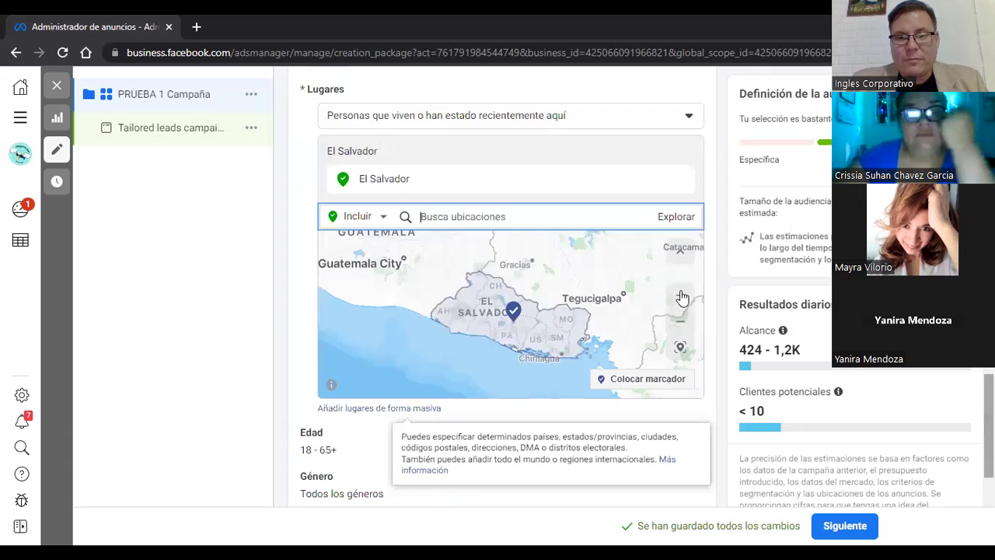
left_click(682, 297)
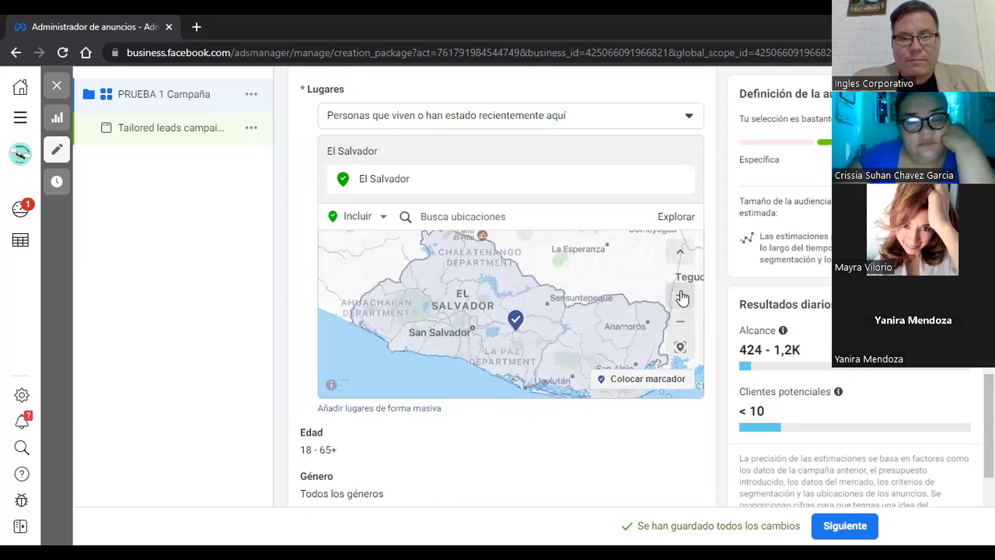
left_click(681, 297)
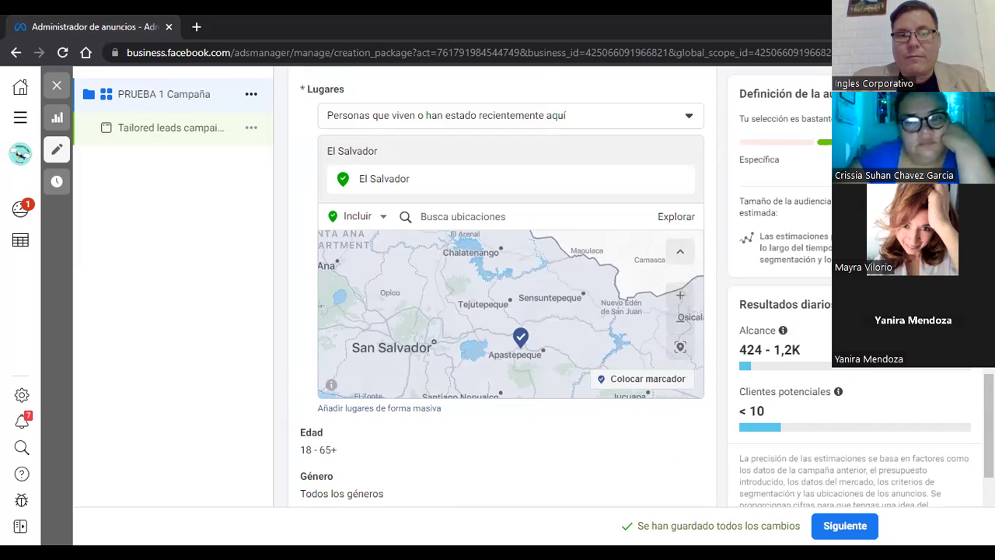
Review the campaign's settings again, from its name and special ad categories down to the audience's location map
scroll(498, 312, "up", 10)
scroll(544, 311, "up", 3)
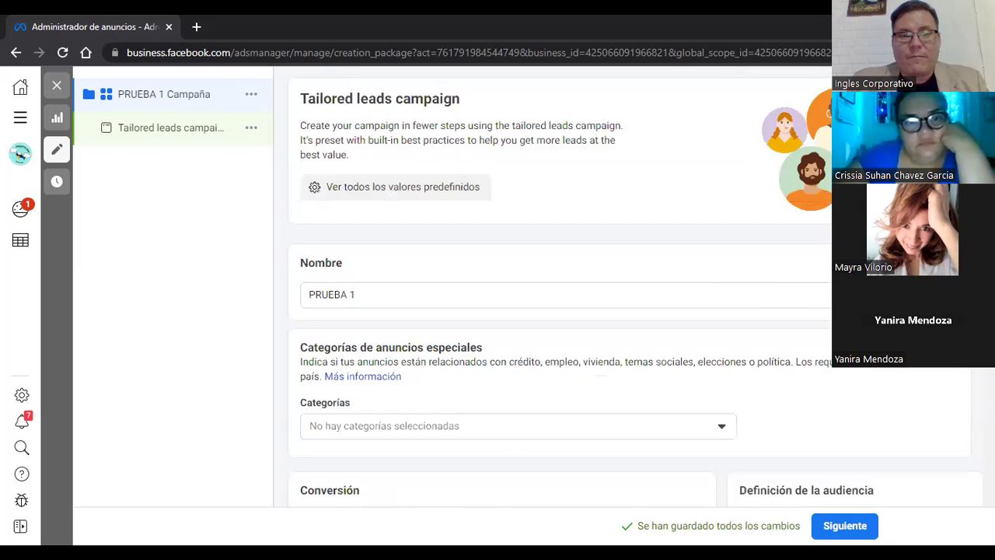
scroll(497, 311, "down", 4)
scroll(497, 311, "down", 2)
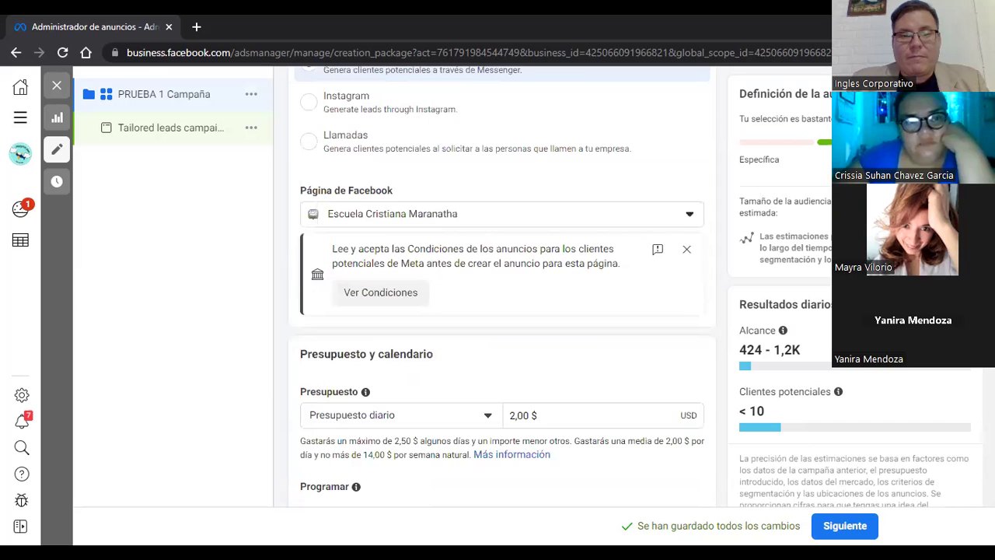
scroll(497, 311, "down", 6)
scroll(498, 312, "down", 1)
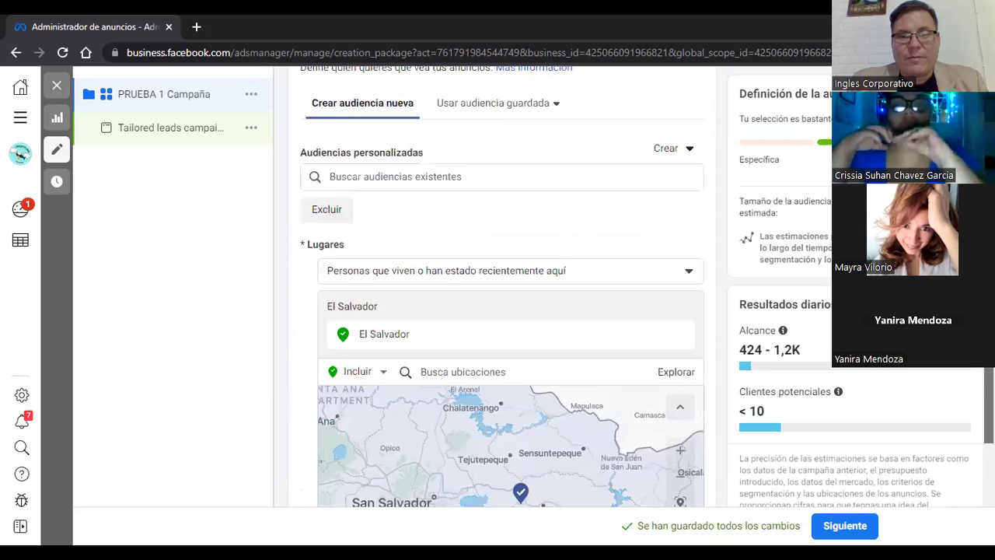
scroll(434, 316, "down", 3)
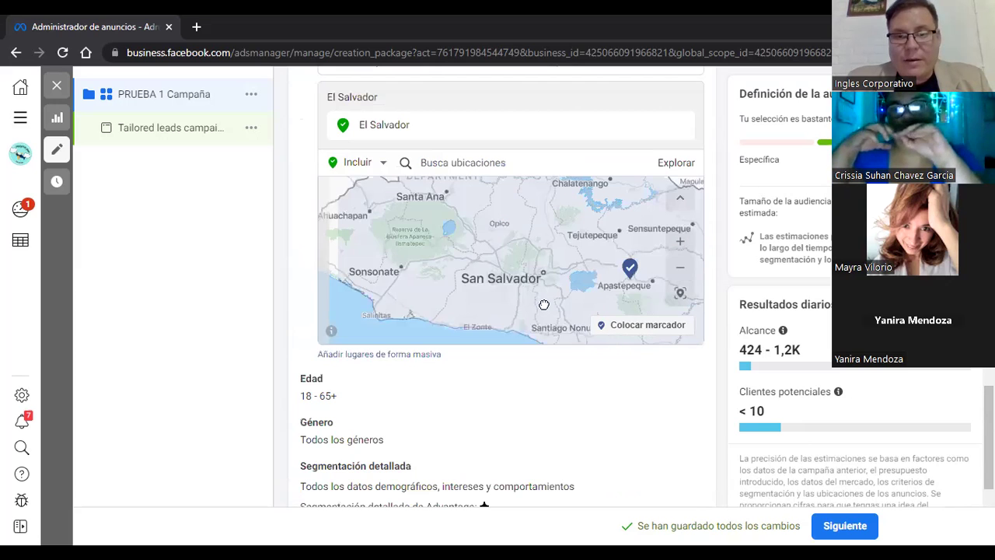
Examine San Salvador and its surroundings up close and from farther out on the audience's location map
left_click(680, 246)
double_click(510, 265)
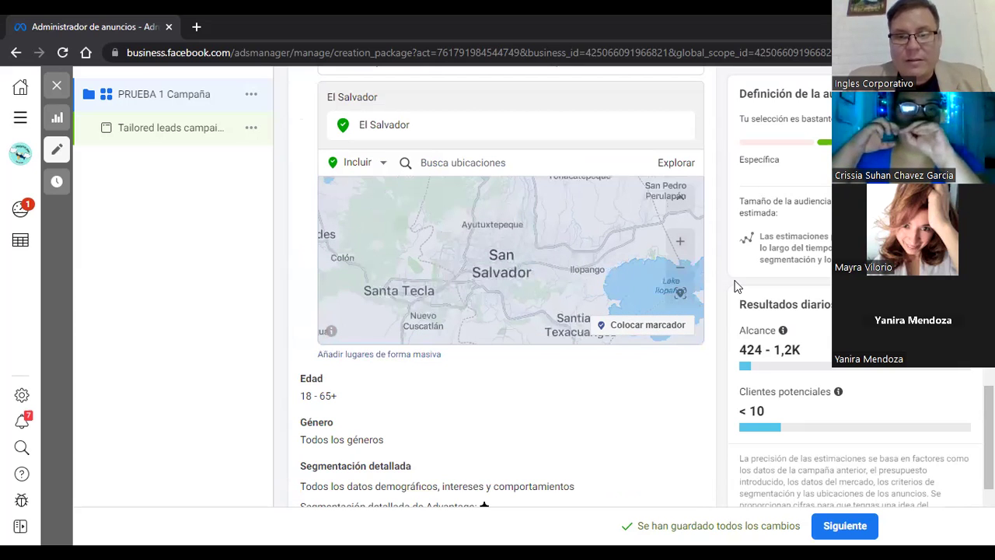
left_click(681, 242)
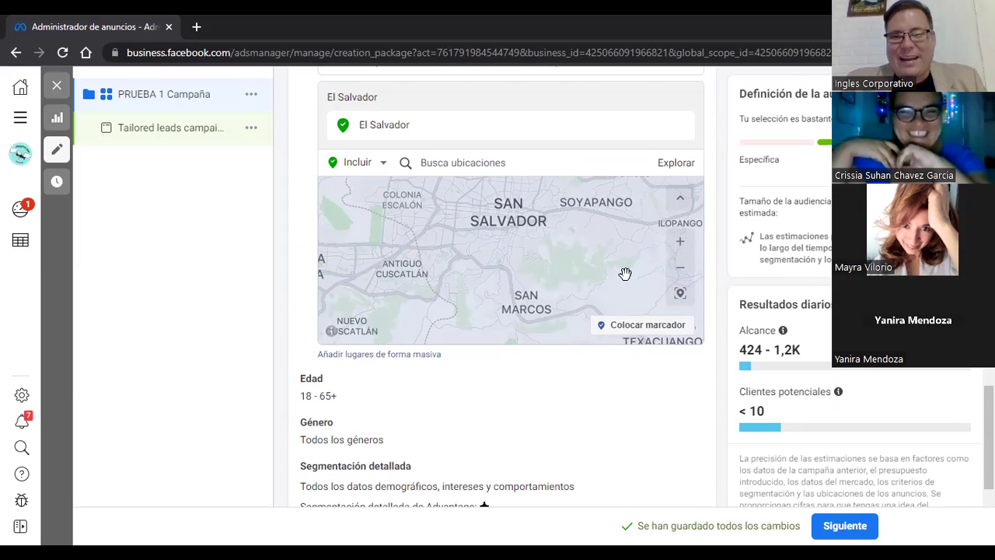
left_click(681, 272)
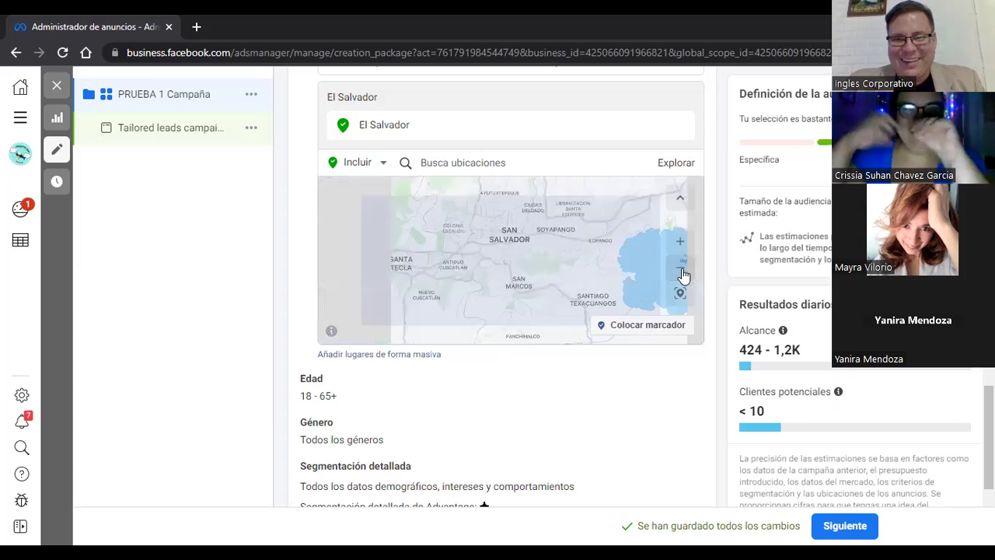
left_click(682, 274)
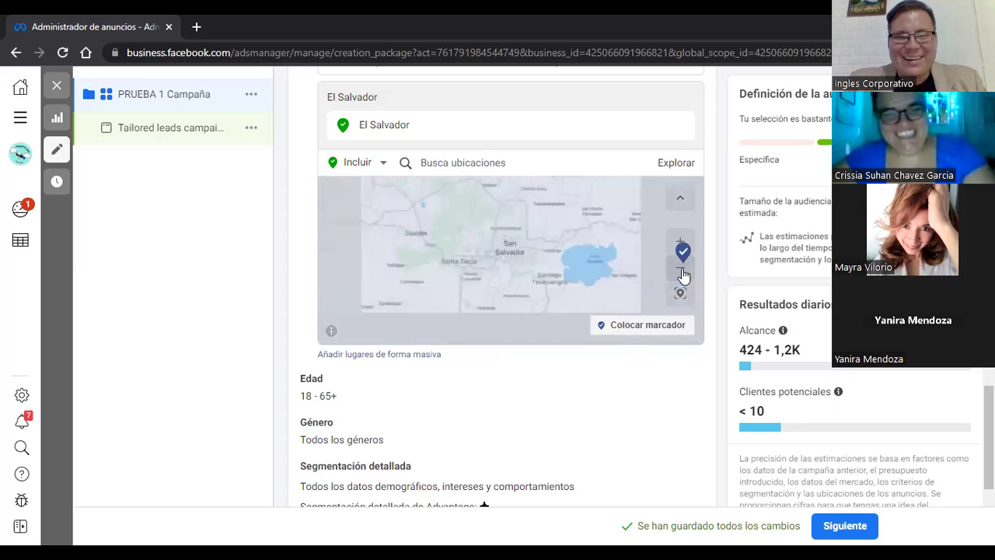
left_click(682, 272)
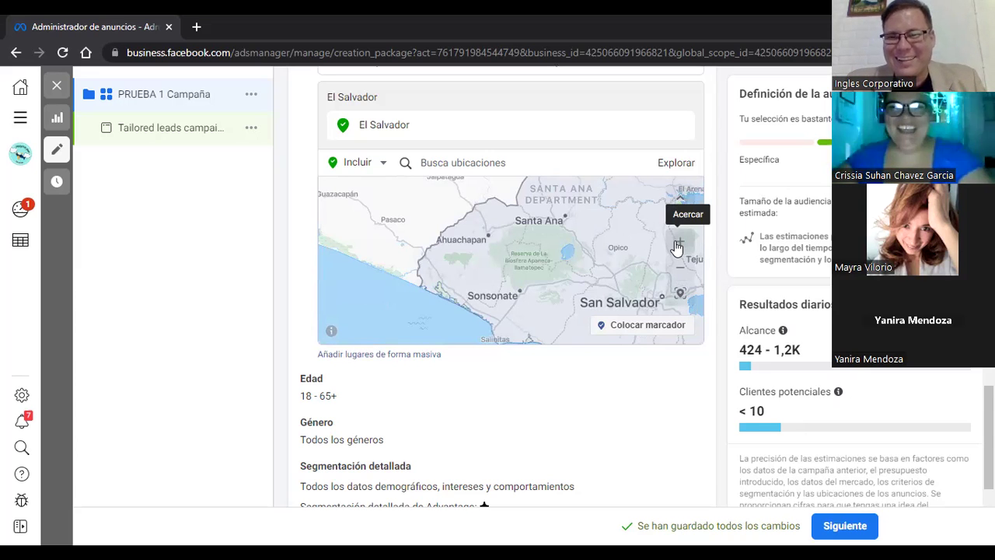
Target the audience to Armenia, west of Lourdes, by placing a location marker on the town in the map
left_click(677, 247)
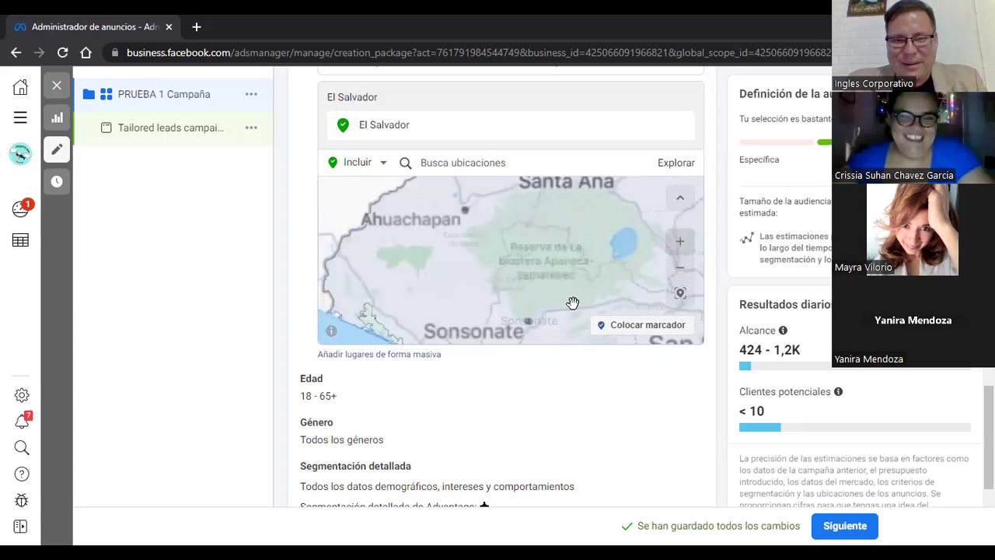
scroll(510, 249, "up", 1)
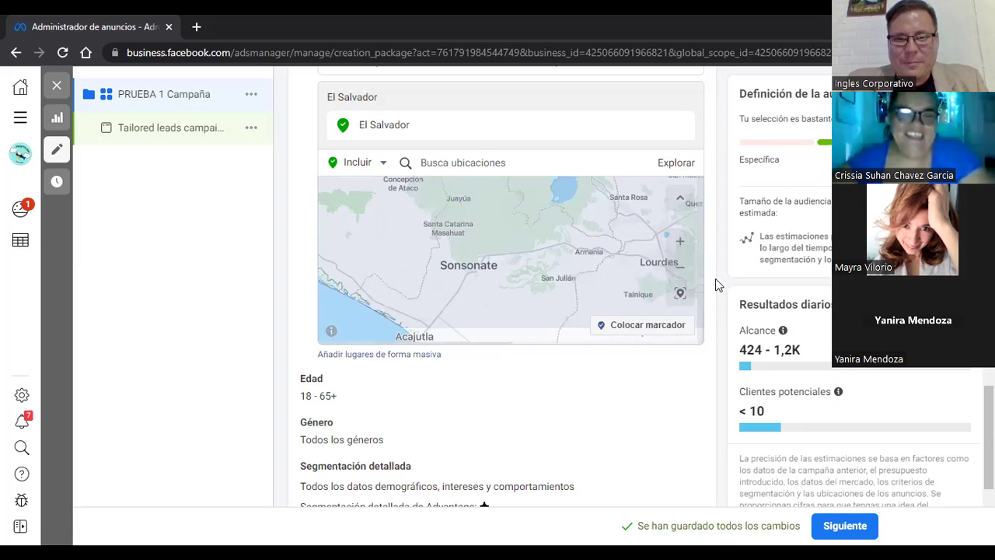
left_click(683, 248)
left_click_drag(591, 260, 436, 253)
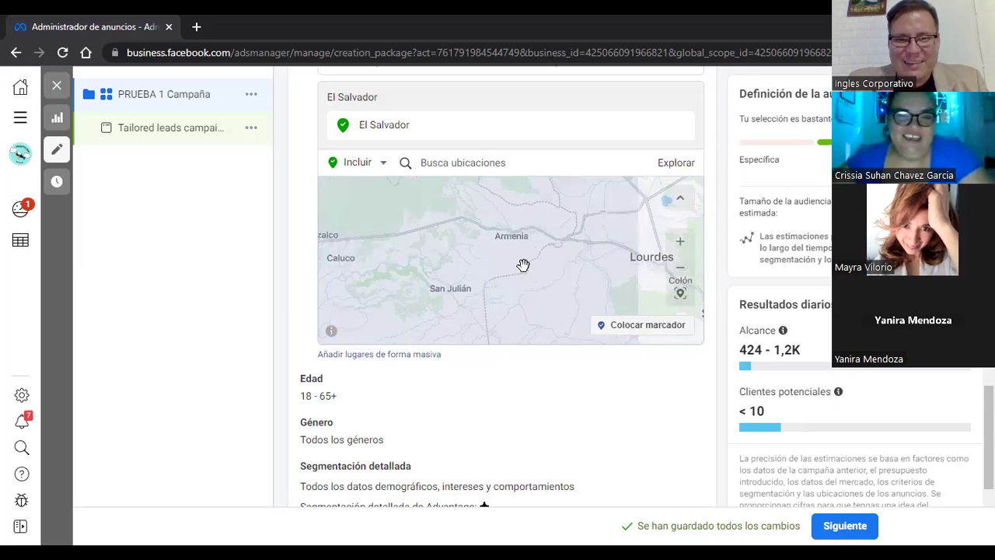
left_click(683, 249)
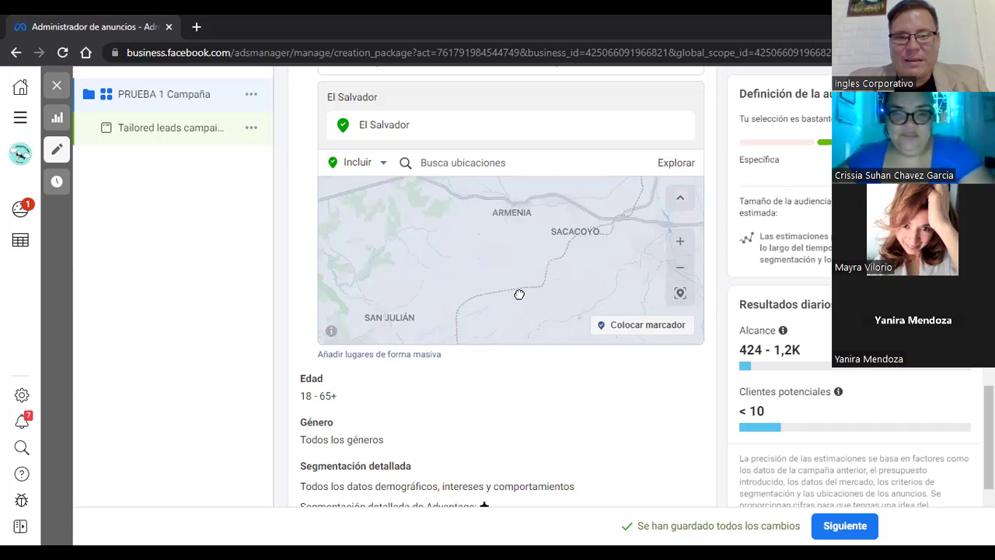
left_click_drag(520, 295, 508, 357)
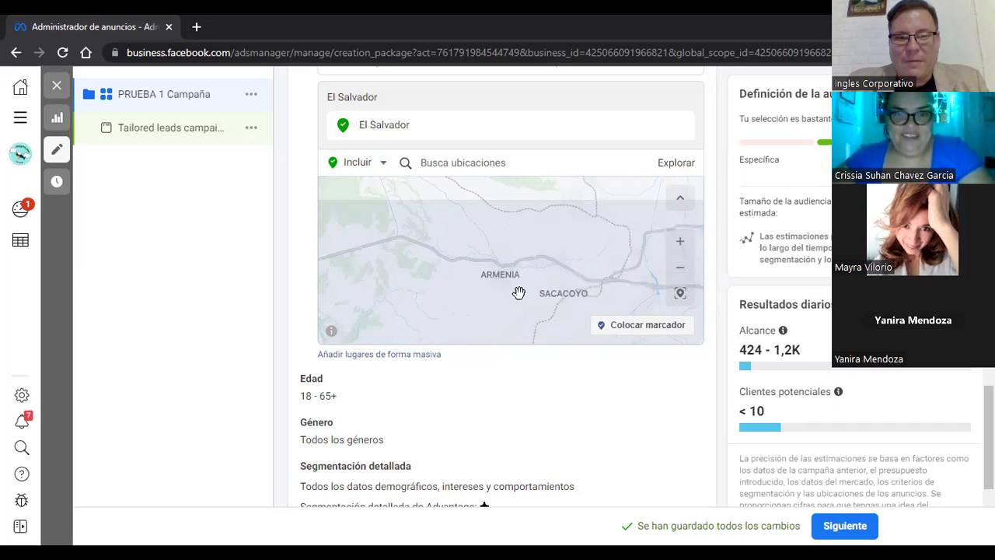
left_click(628, 327)
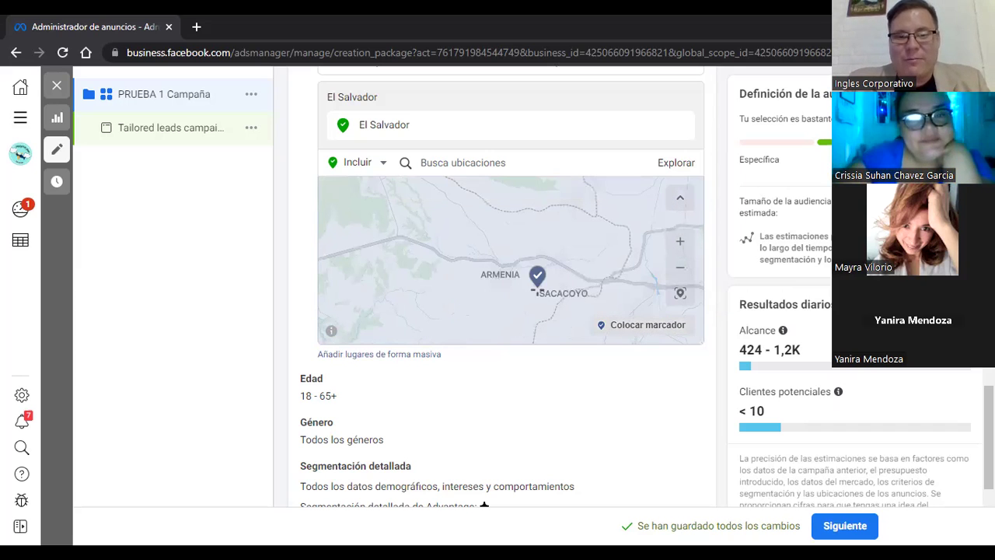
left_click(501, 271)
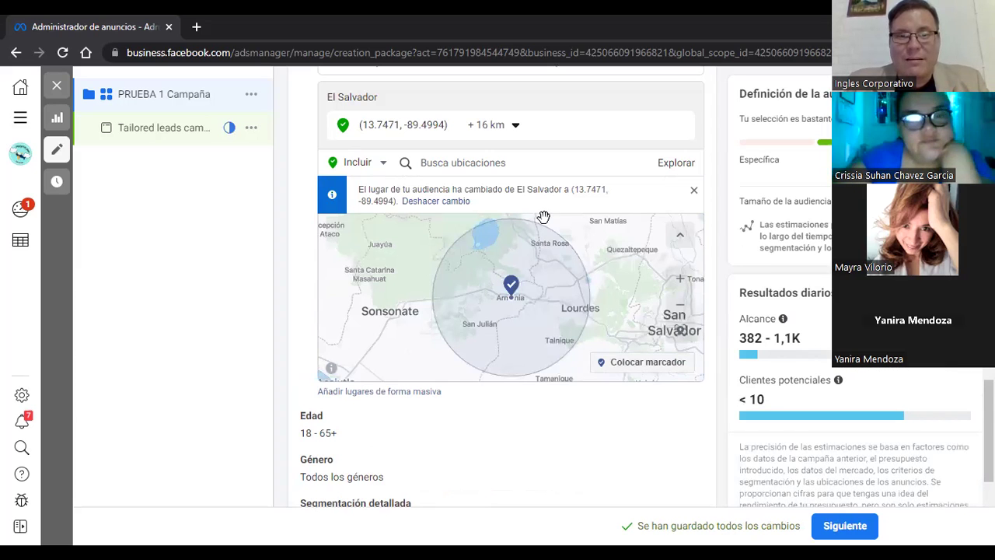
Set the radius around the Armenia marker to 5 km
left_click(517, 126)
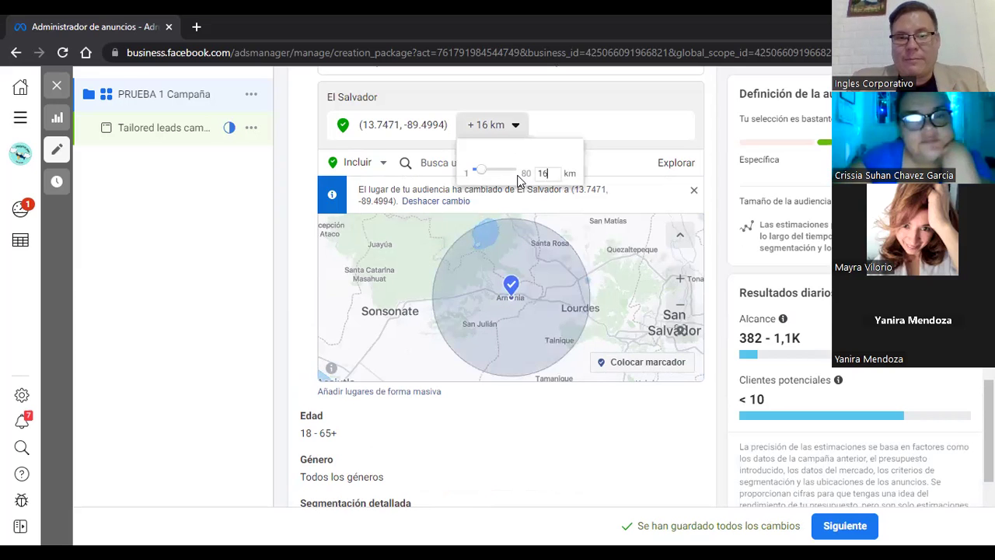
type("5")
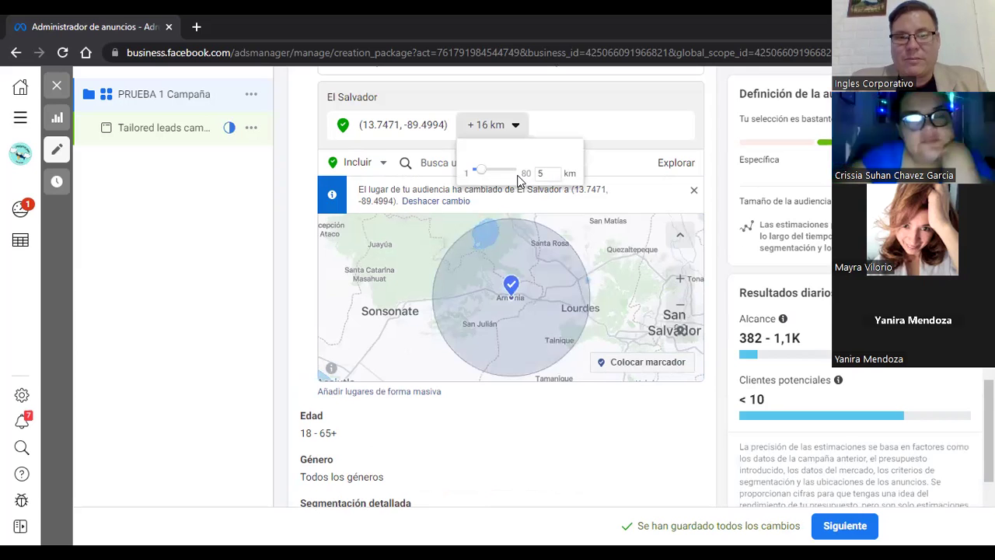
left_click(567, 260)
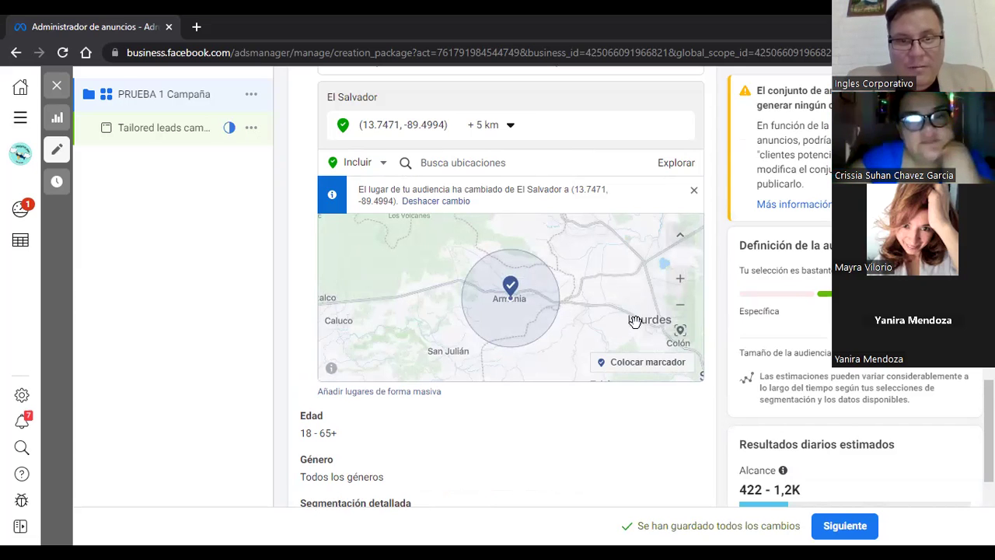
Set the radius around the Armenia marker to 8 km
left_click(508, 127)
double_click(530, 173)
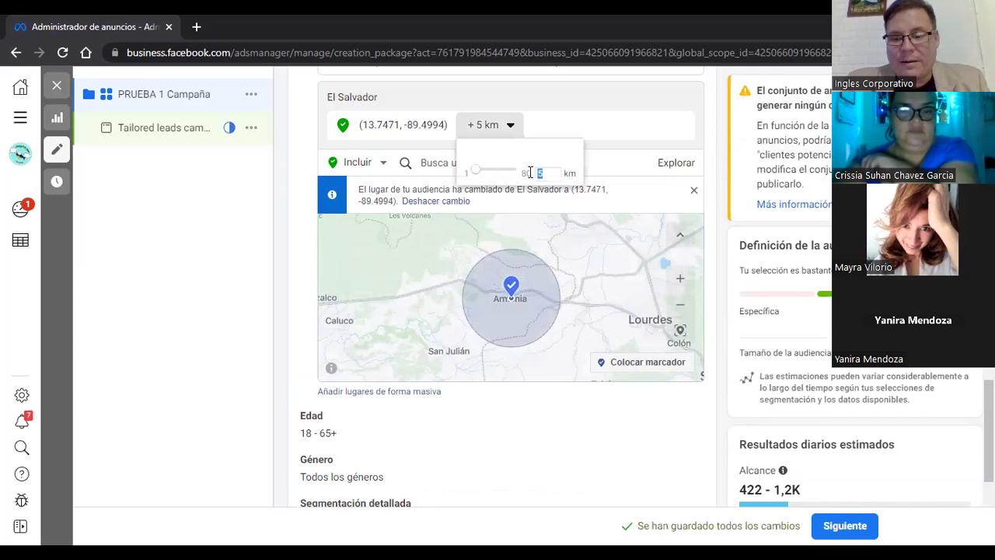
type("8")
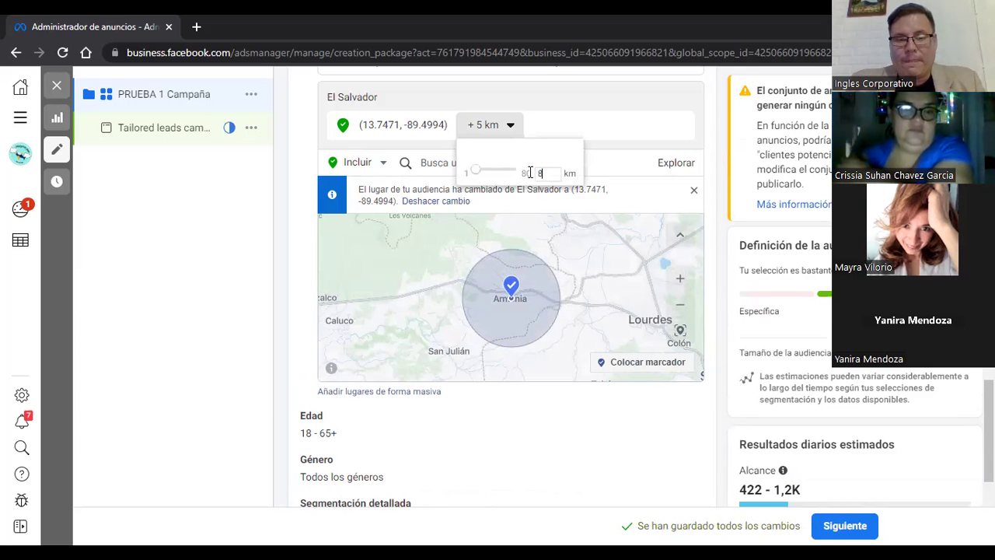
key("Return")
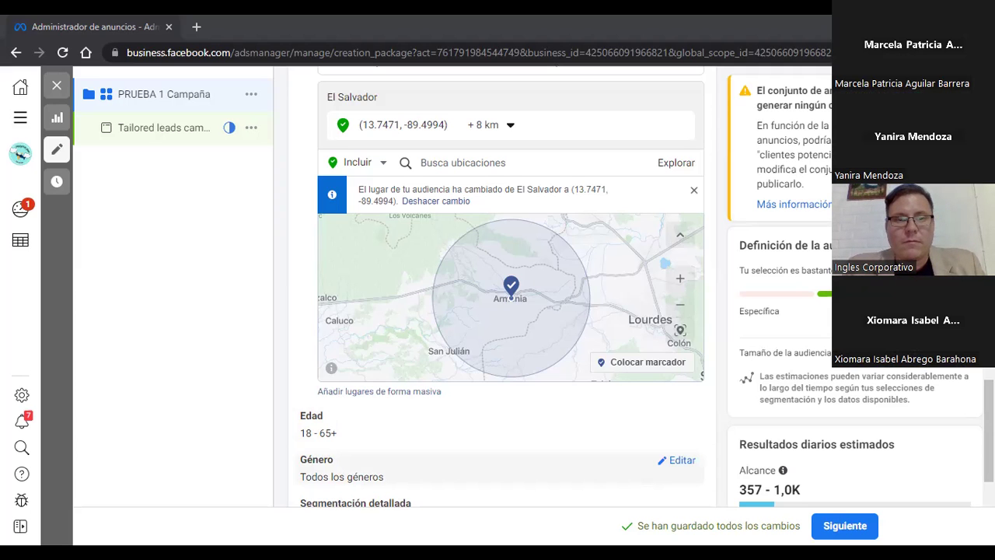
Examine the campaign's name, special ad categories, conversion location, Facebook page, daily budget and start date
scroll(503, 288, "up", 10)
scroll(502, 287, "up", 5)
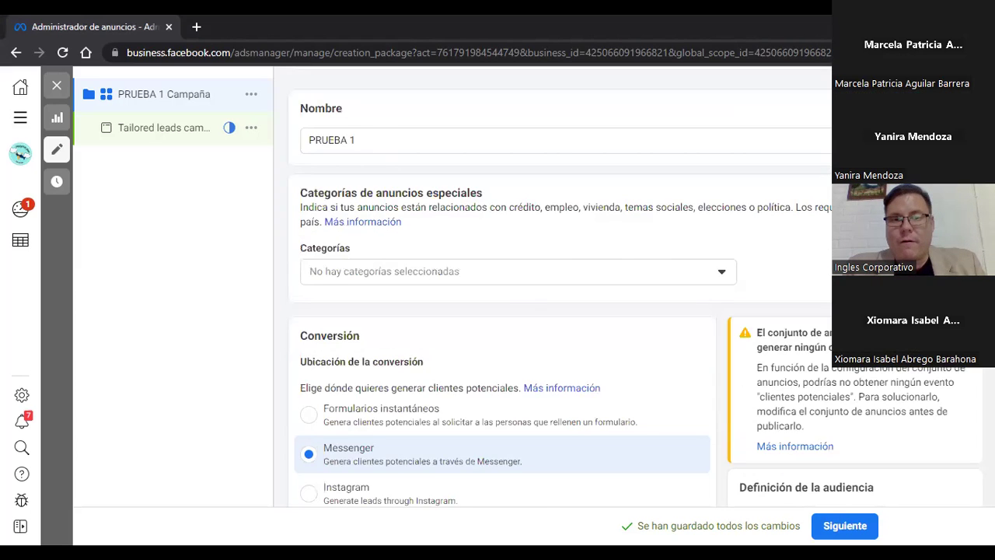
scroll(502, 287, "up", 2)
scroll(502, 287, "down", 8)
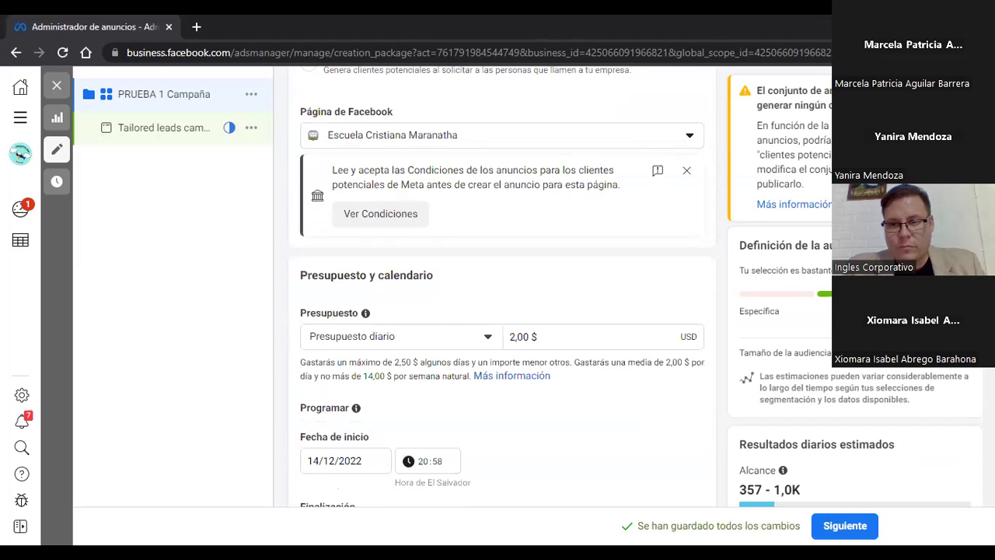
scroll(502, 287, "down", 1)
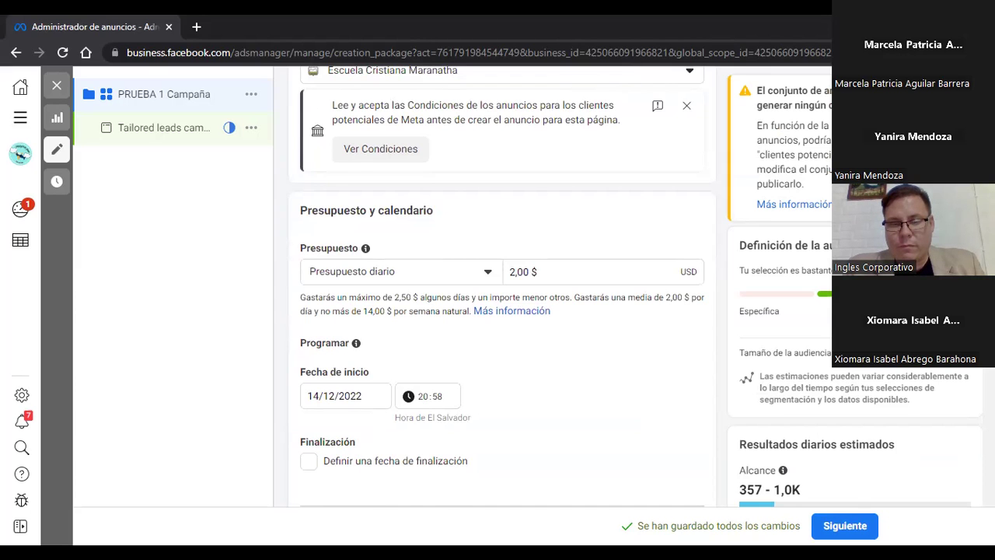
scroll(502, 287, "up", 1)
scroll(502, 287, "up", 1)
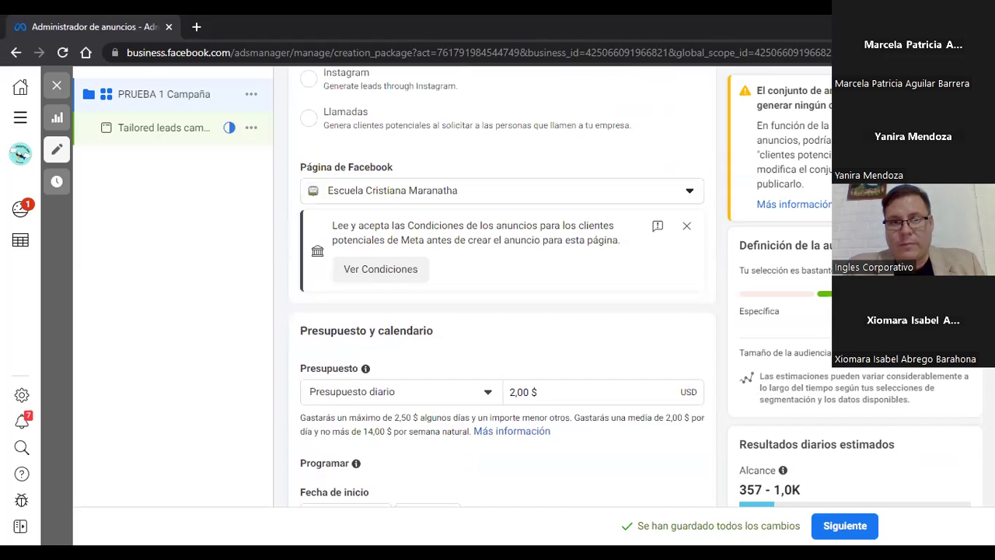
scroll(502, 288, "up", 5)
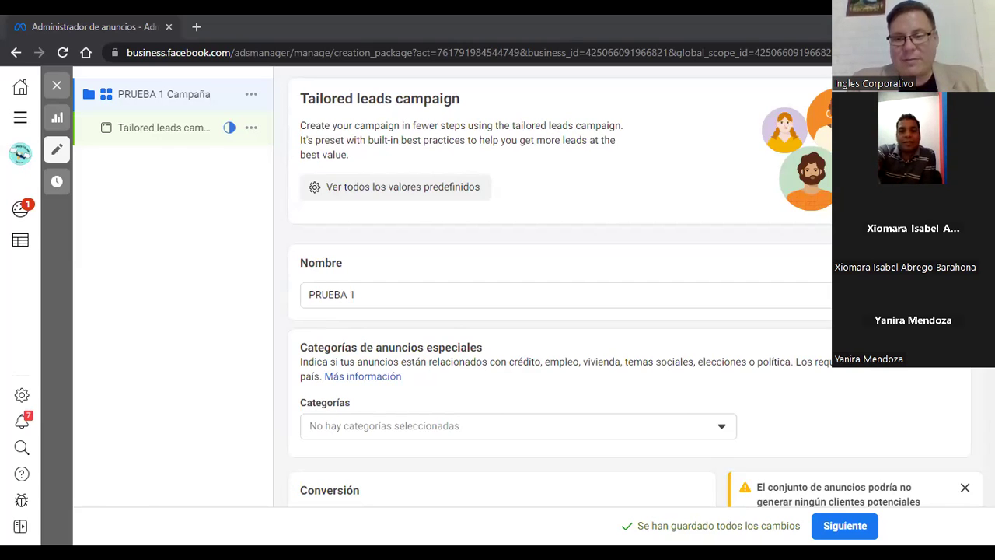
Switch to the Facebook home feed and examine the sponsored Serfinsa post as an example of a published ad
key("alt+Tab")
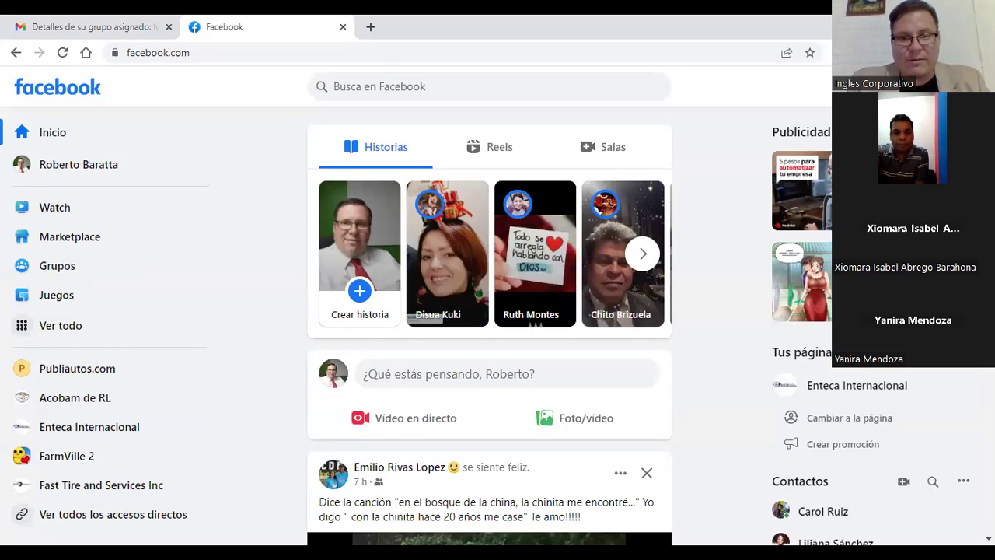
scroll(490, 326, "down", 10)
scroll(490, 326, "down", 1)
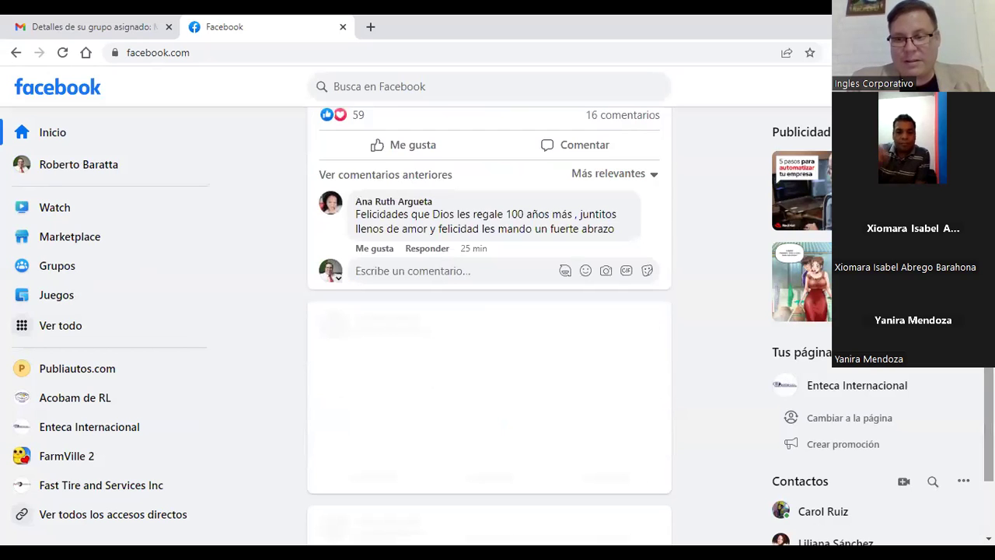
scroll(490, 327, "down", 5)
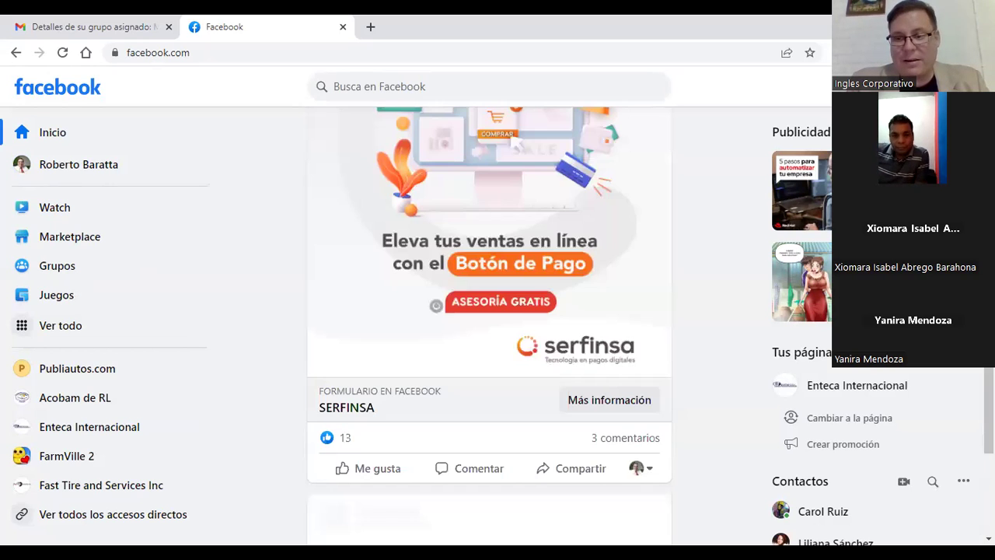
scroll(490, 326, "up", 2)
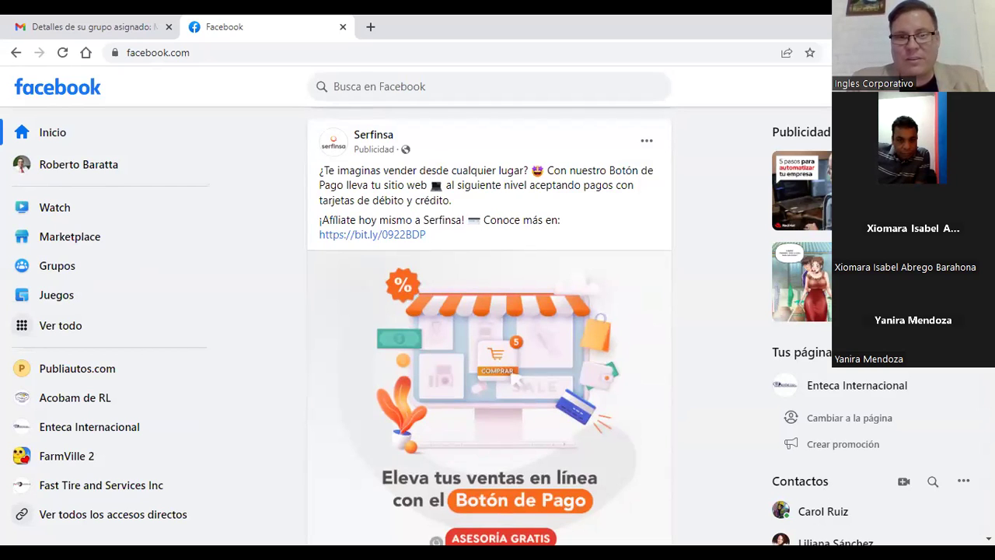
scroll(831, 485, "down", 10)
scroll(490, 326, "up", 5)
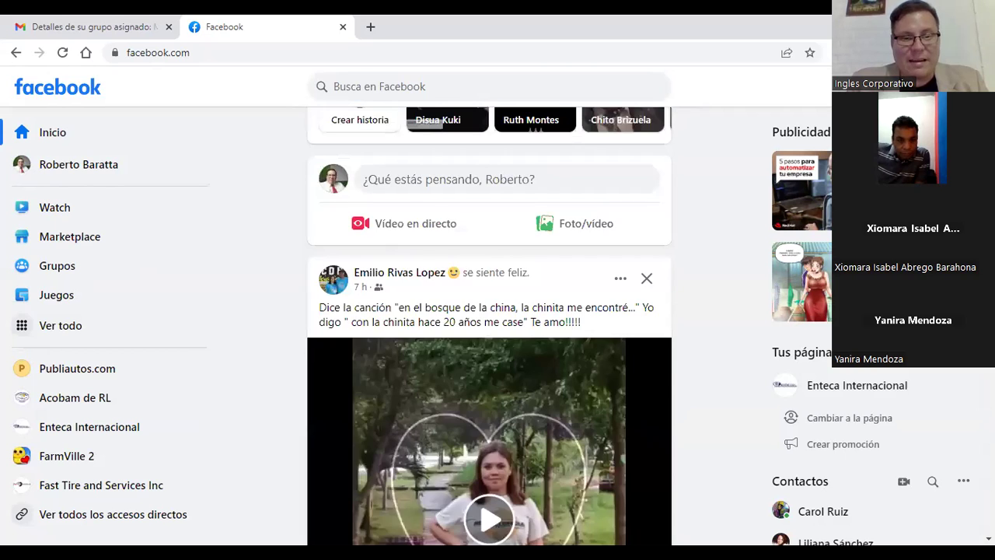
scroll(489, 326, "down", 1)
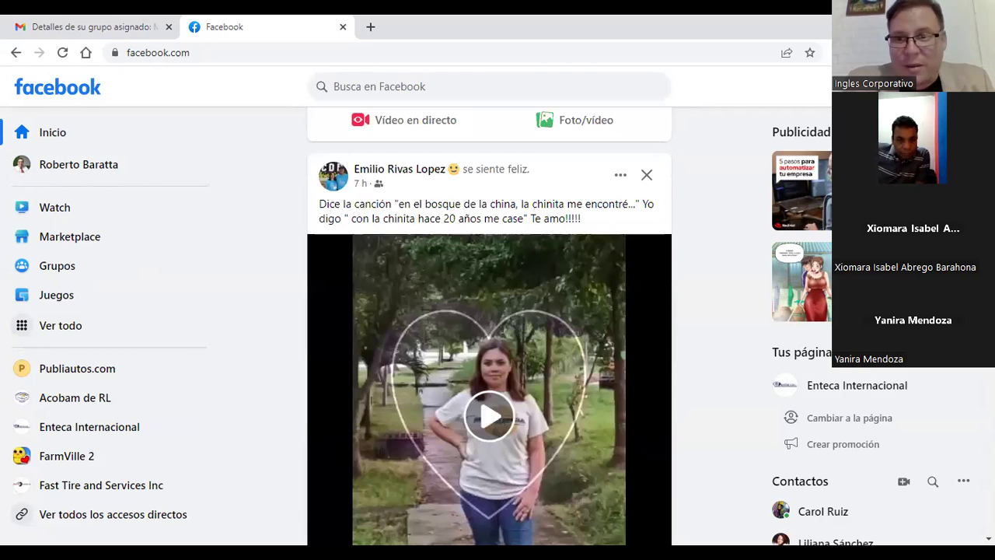
scroll(490, 327, "down", 1)
scroll(490, 327, "down", 2)
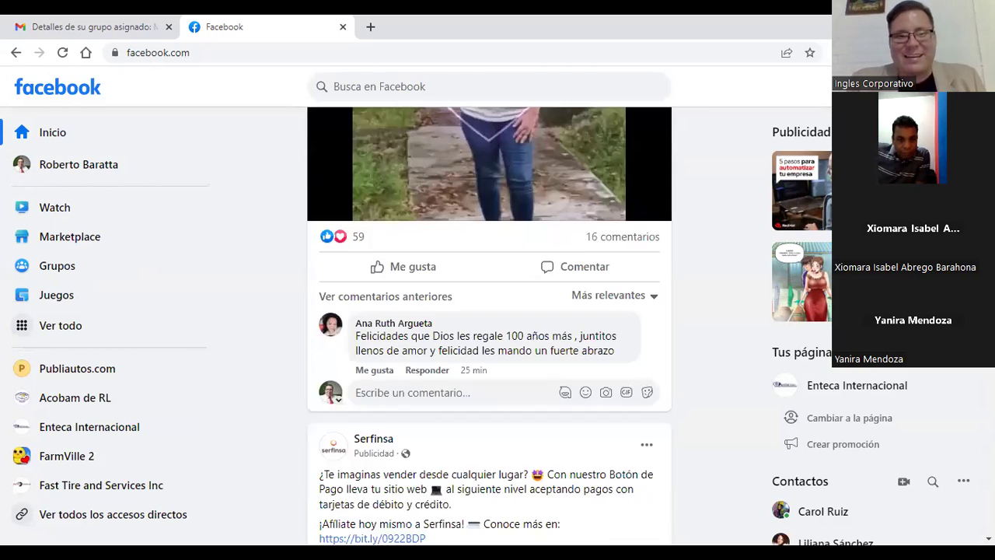
scroll(489, 326, "down", 2)
scroll(490, 327, "down", 1)
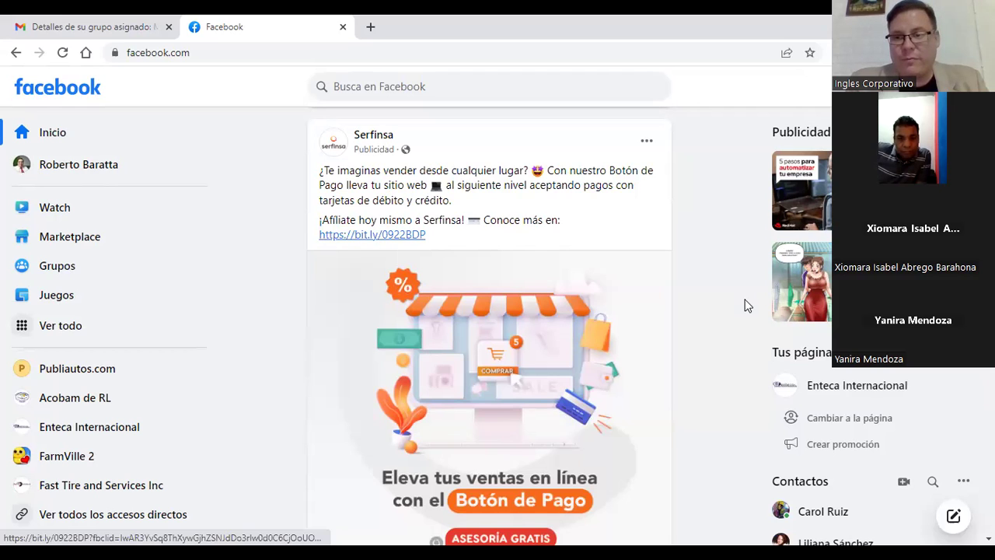
Examine the rest of the sponsored Serfinsa post, down to its Facebook form link and reactions
scroll(490, 326, "down", 3)
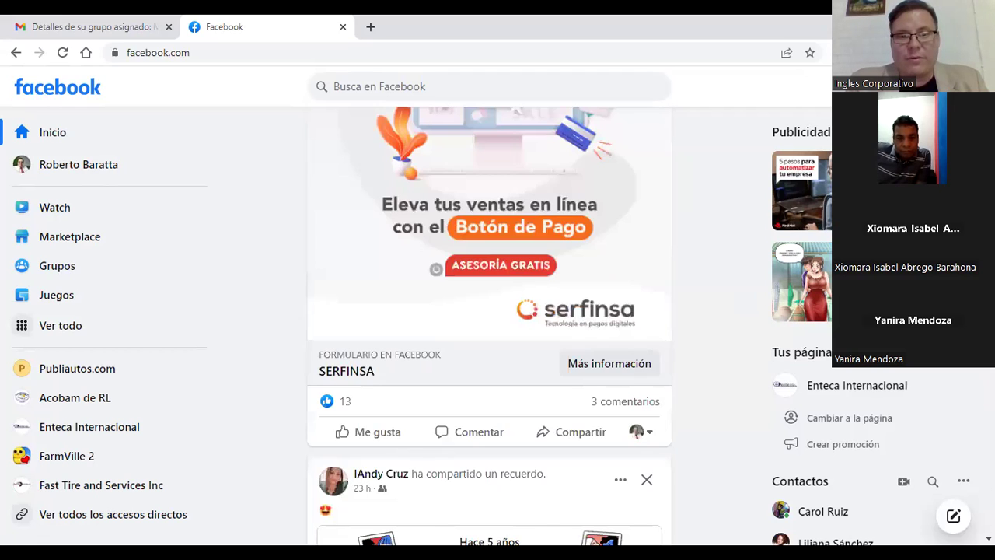
scroll(490, 326, "up", 1)
scroll(623, 287, "down", 2)
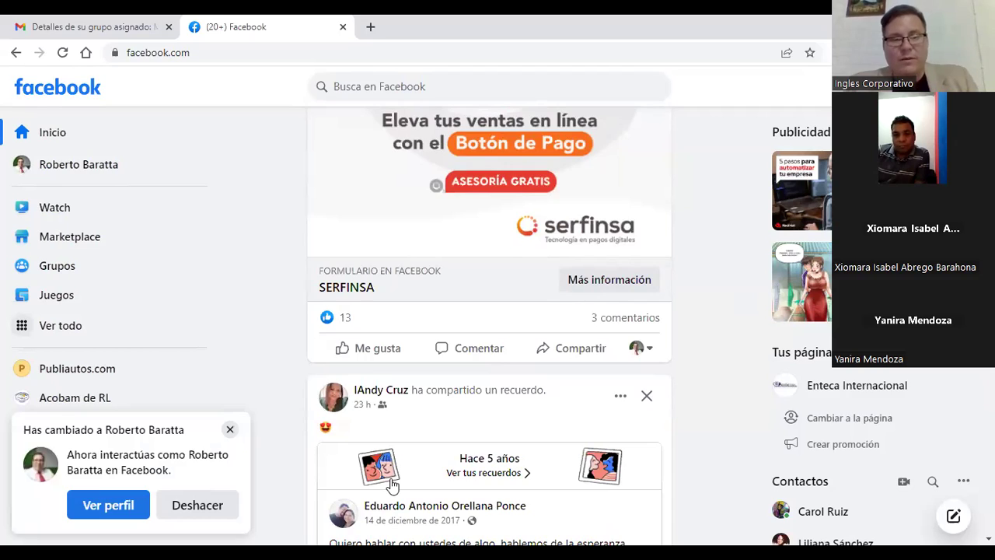
Switch to Ads Manager and set the minimum audience age of the PRUEBA 1 campaign to 40
key("alt+Tab")
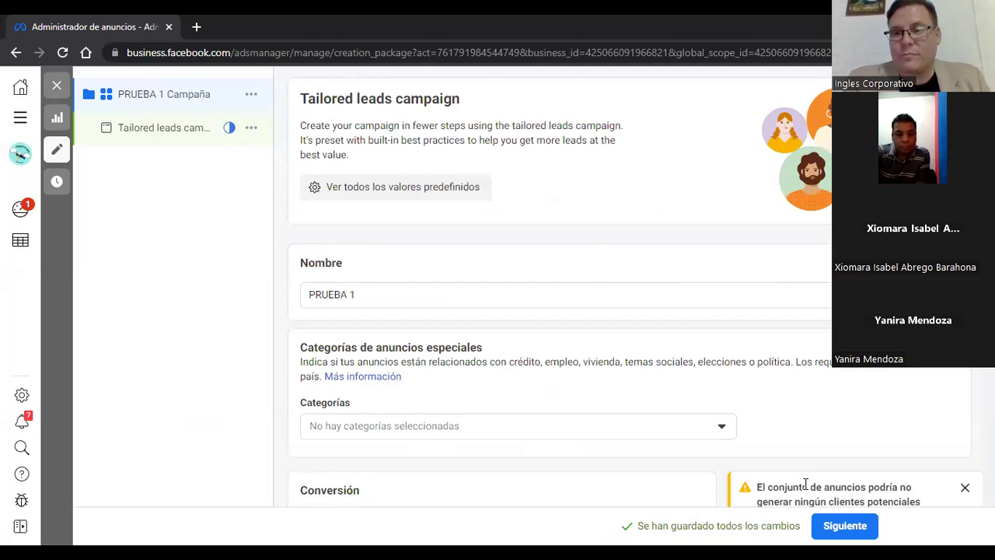
scroll(506, 311, "down", 10)
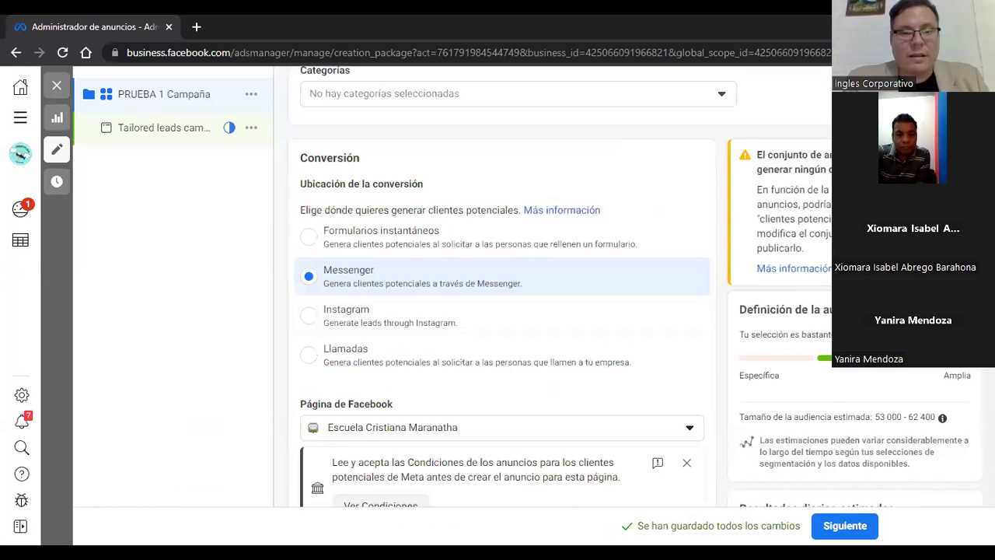
scroll(505, 311, "down", 2)
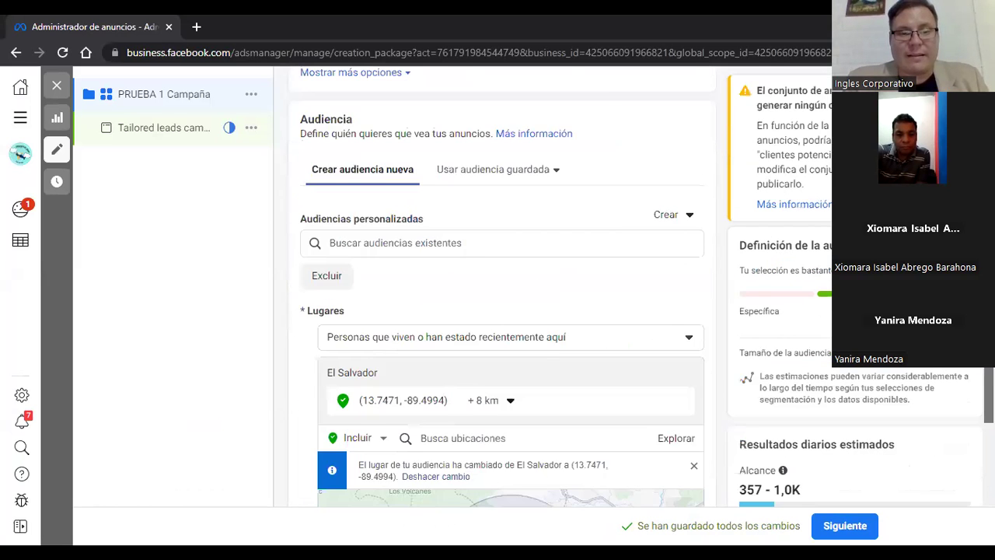
scroll(506, 311, "down", 5)
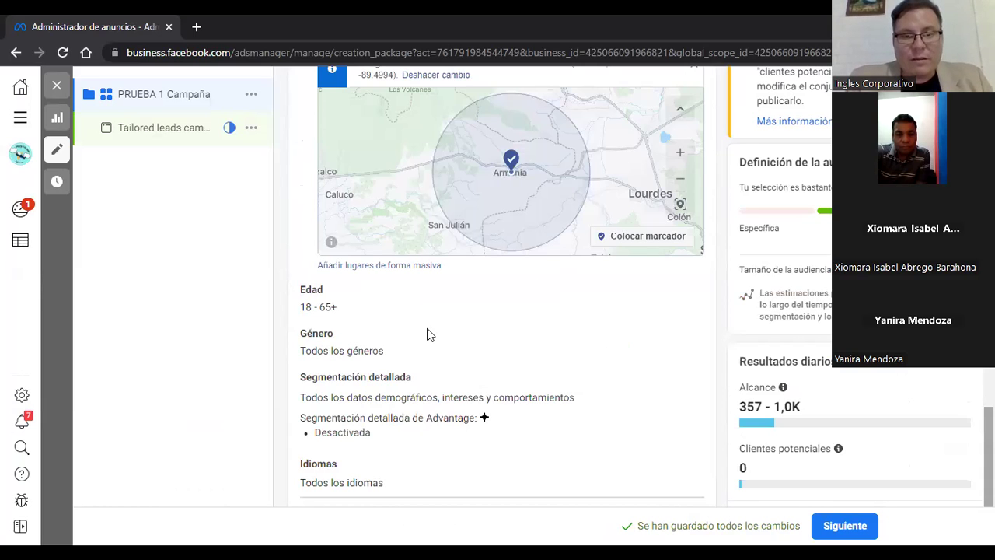
left_click(681, 293)
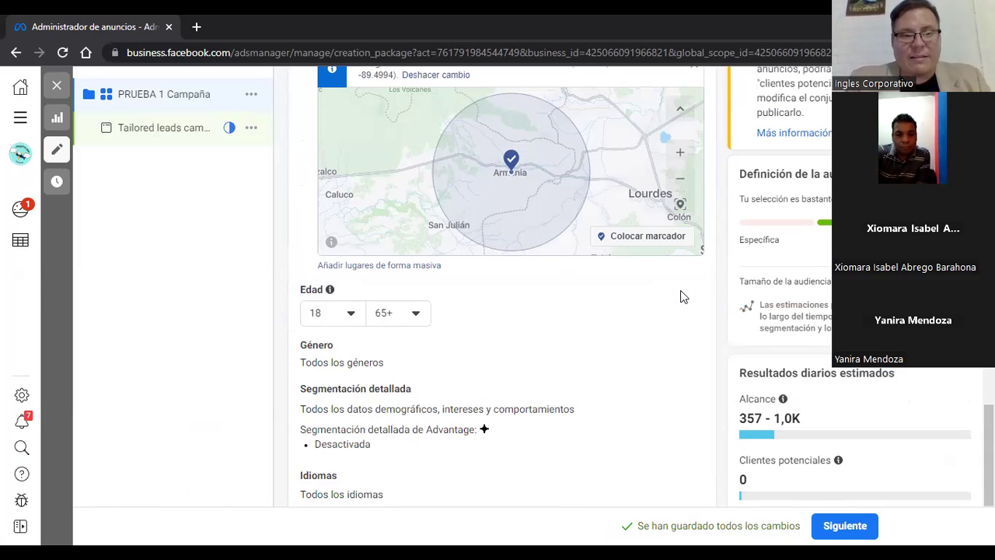
left_click(350, 314)
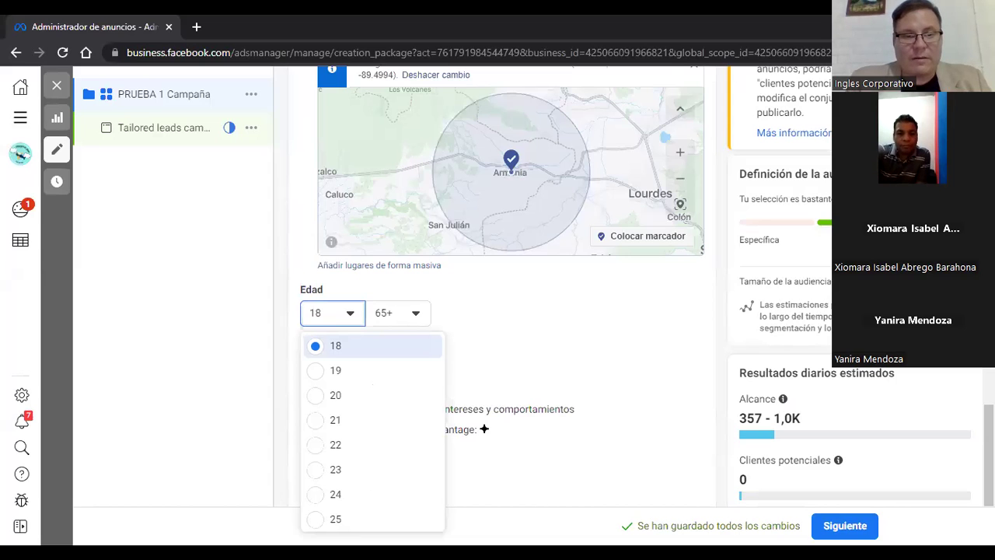
scroll(413, 322, "down", 2)
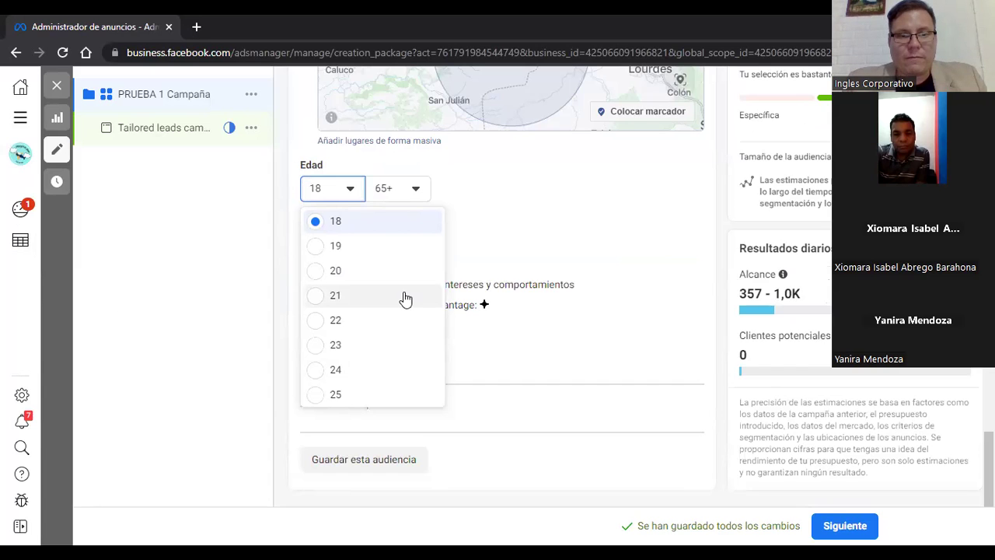
scroll(357, 259, "down", 9)
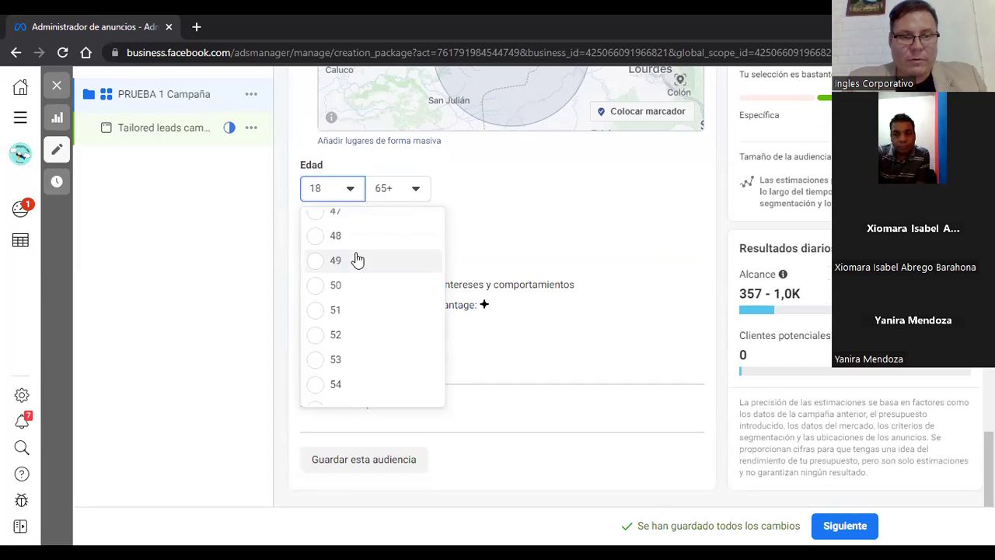
scroll(357, 259, "up", 2)
scroll(357, 259, "up", 1)
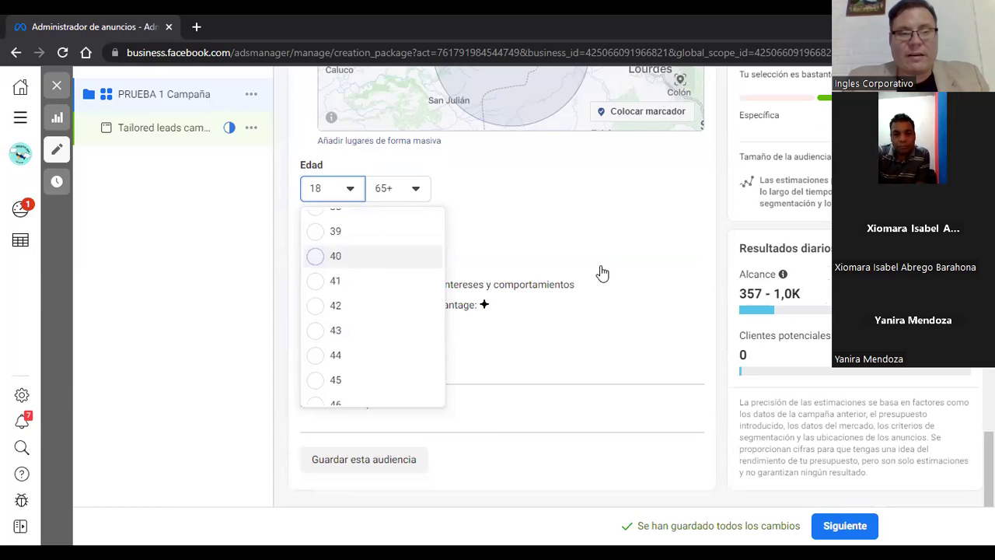
left_click(573, 280)
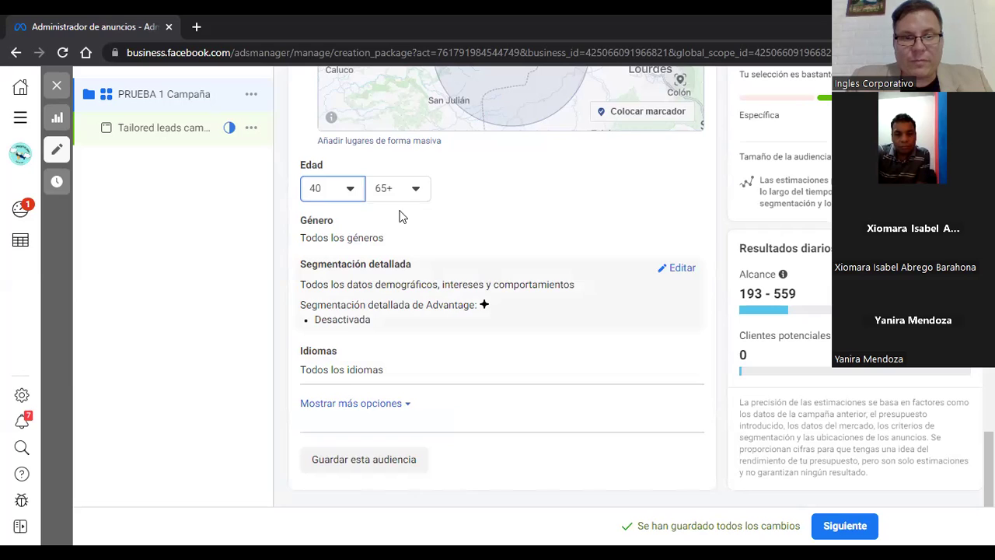
Open the audience's detailed targeting for editing and show the suggested targeting criteria
left_click(684, 268)
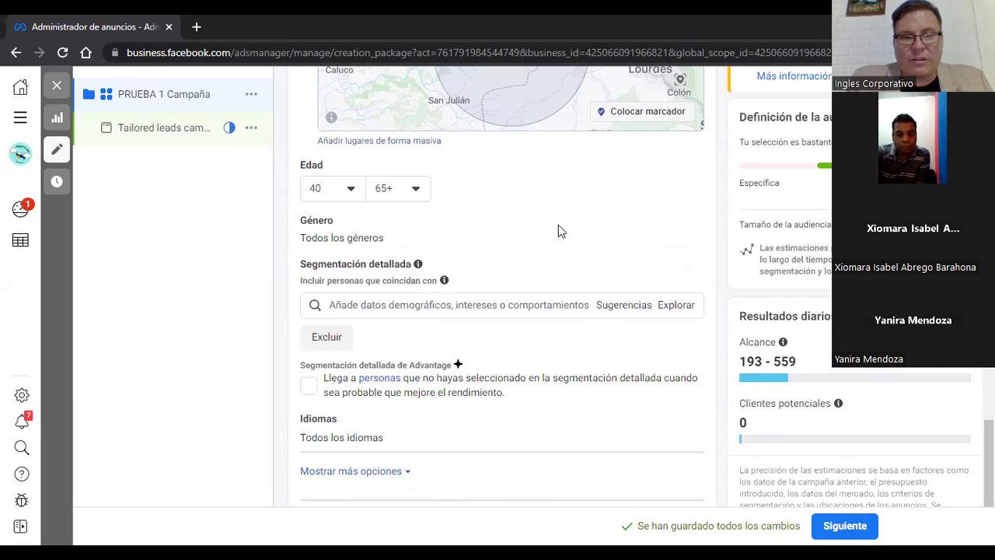
scroll(560, 229, "down", 1)
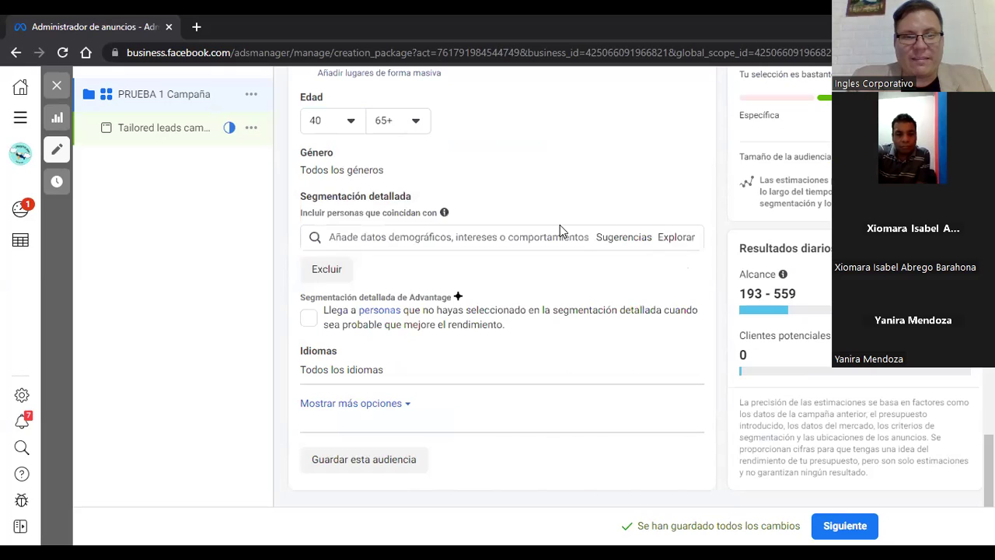
left_click(382, 239)
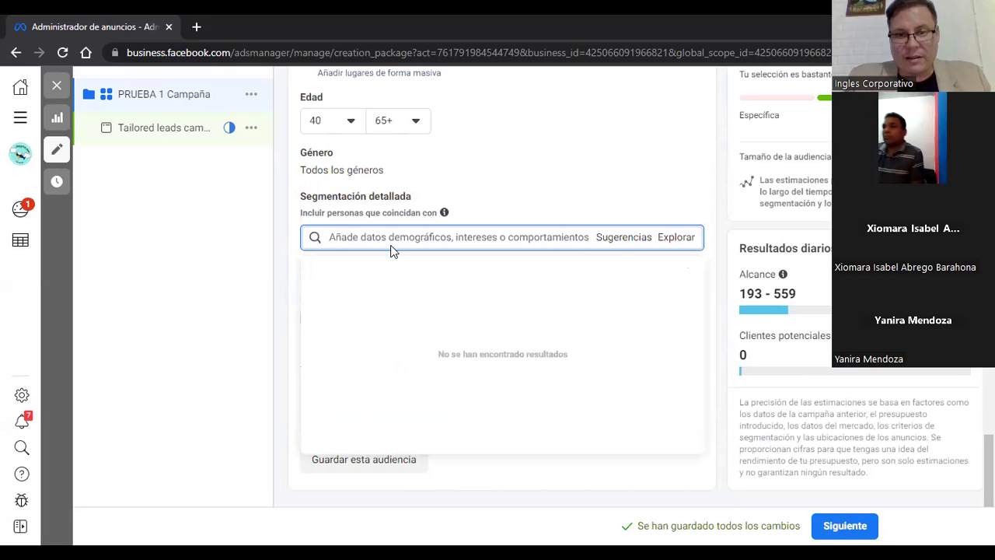
left_click(632, 238)
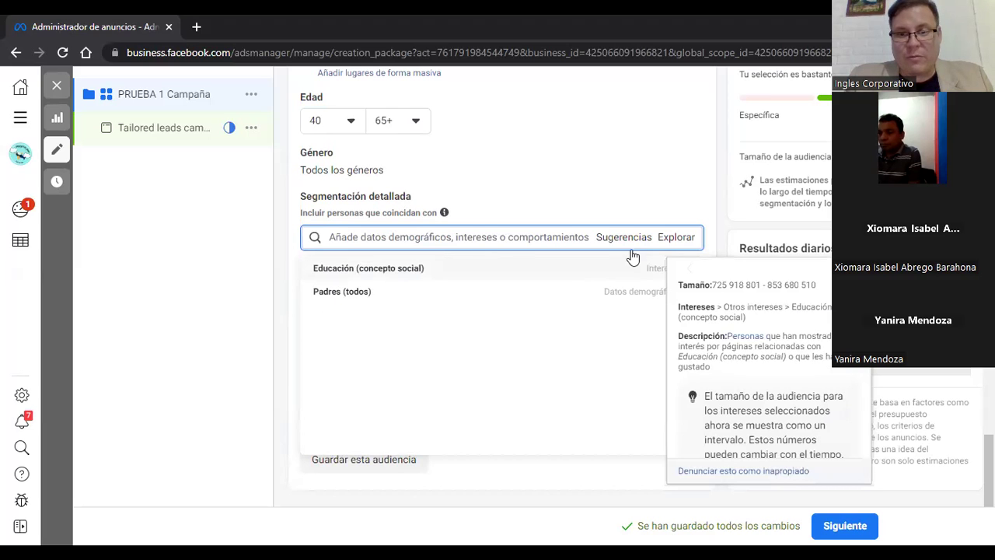
Search the detailed targeting criteria for "diabetes" and check the suggestions again
left_click(535, 240)
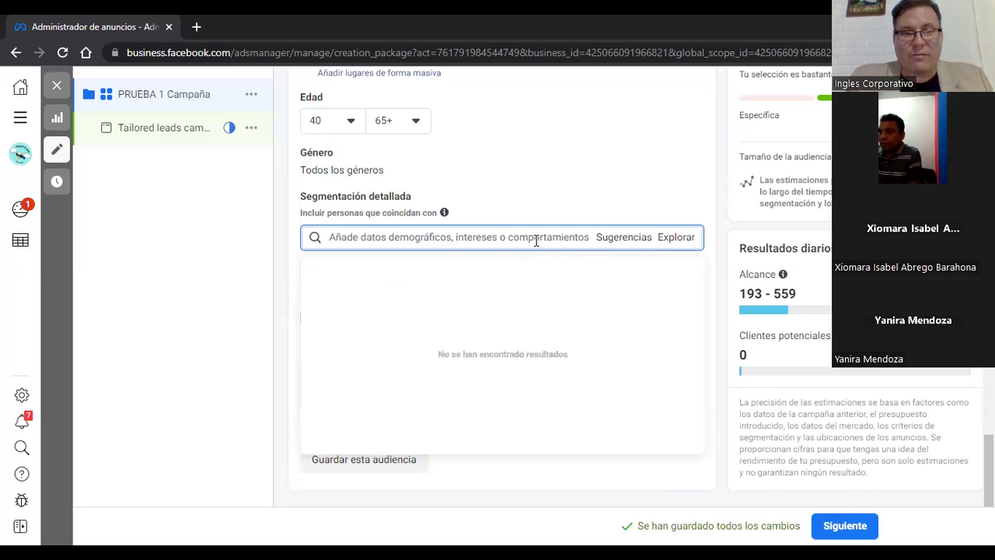
type("c")
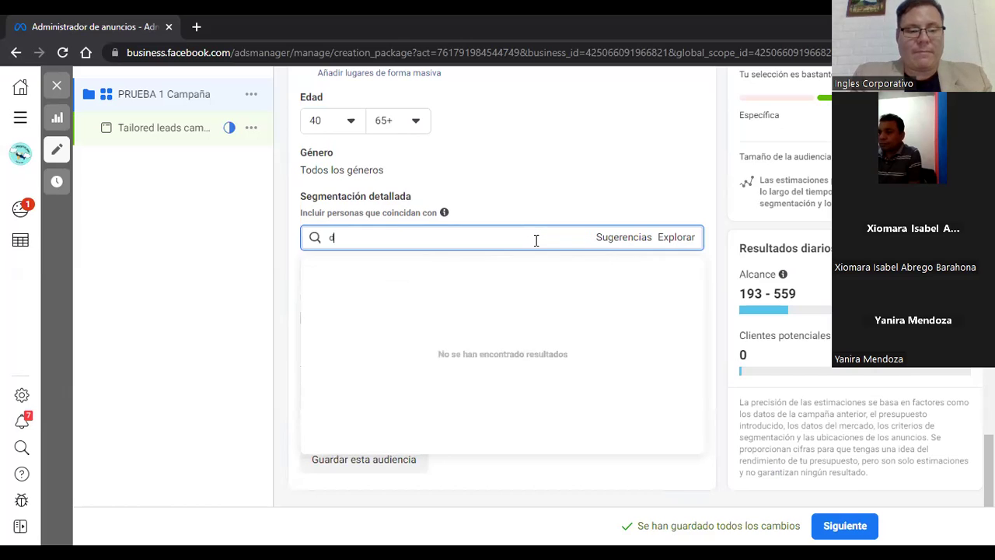
type("iabetes")
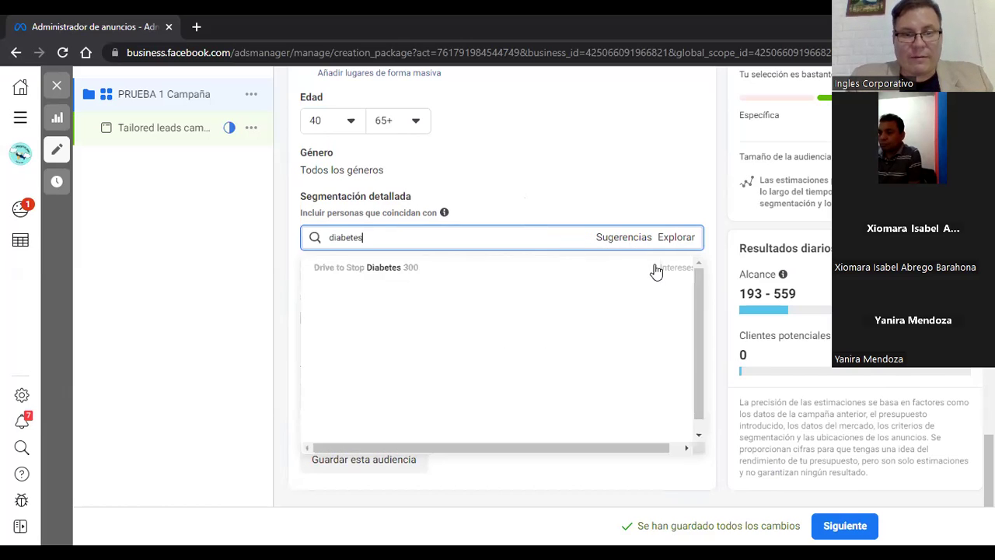
left_click(626, 247)
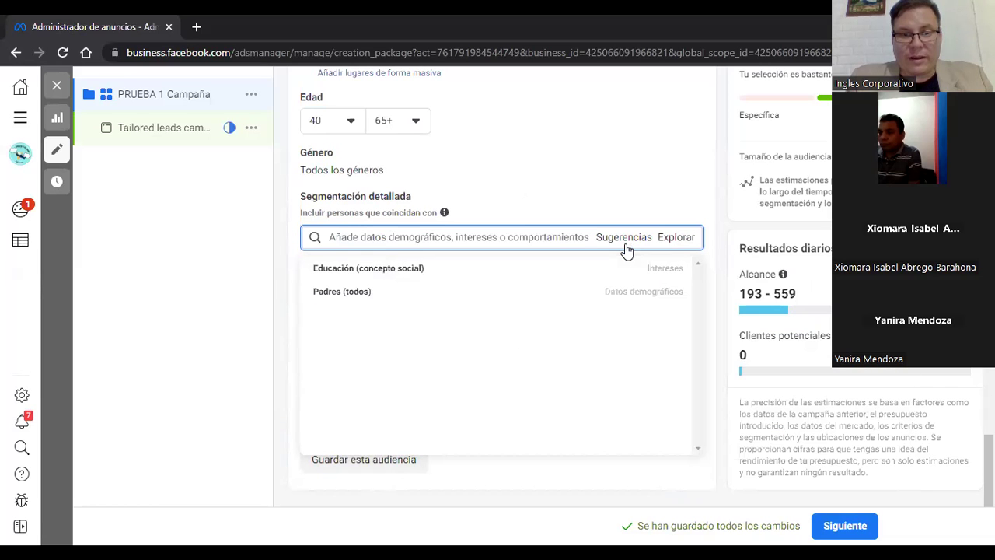
left_click(627, 247)
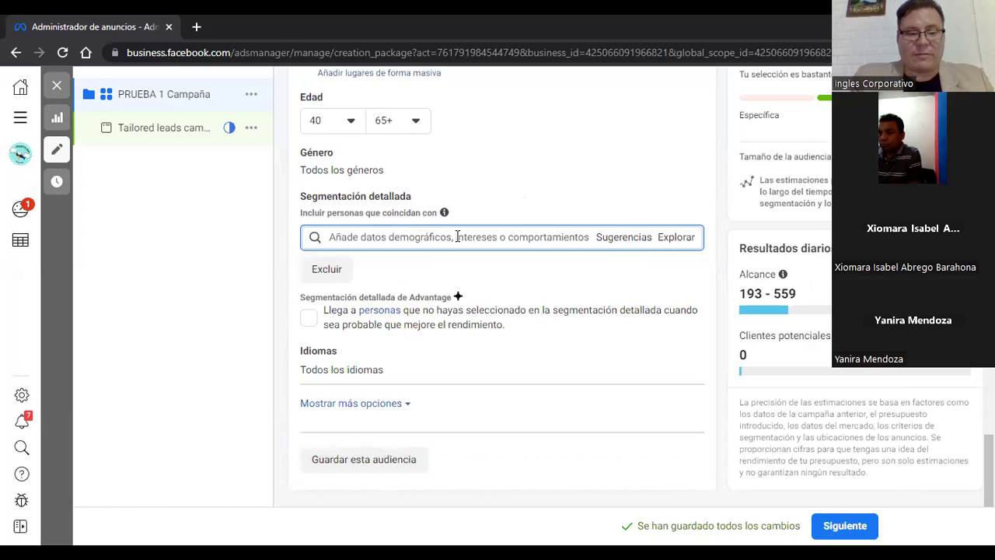
Search the detailed targeting criteria for "azucar en la sangre" and clear the search text
type("a")
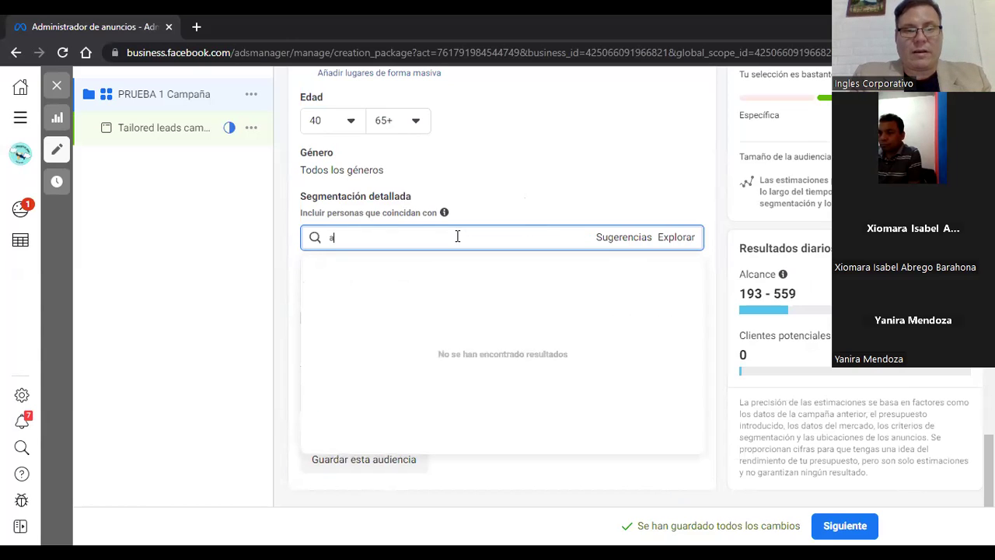
type("zucar en la sangre")
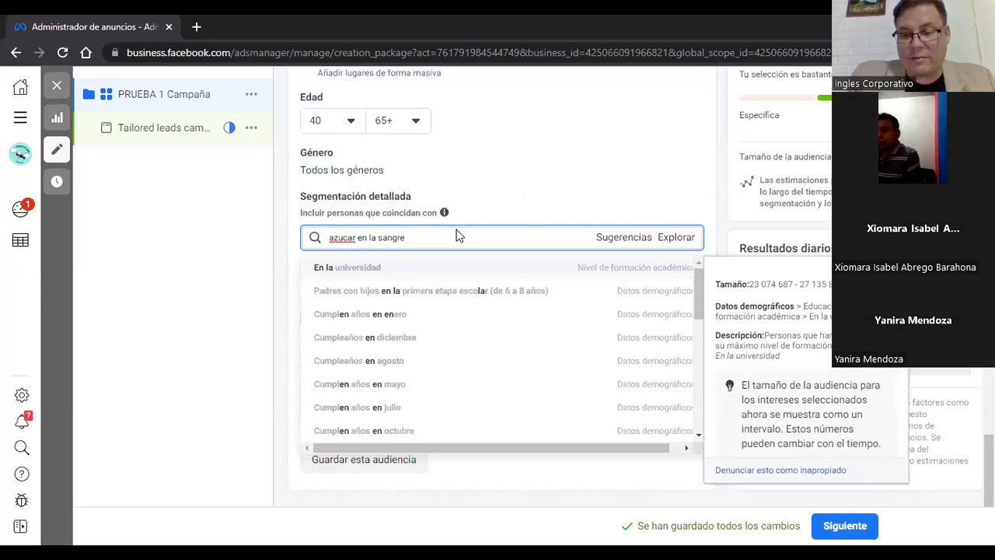
key("ctrl+a")
key("BackSpace")
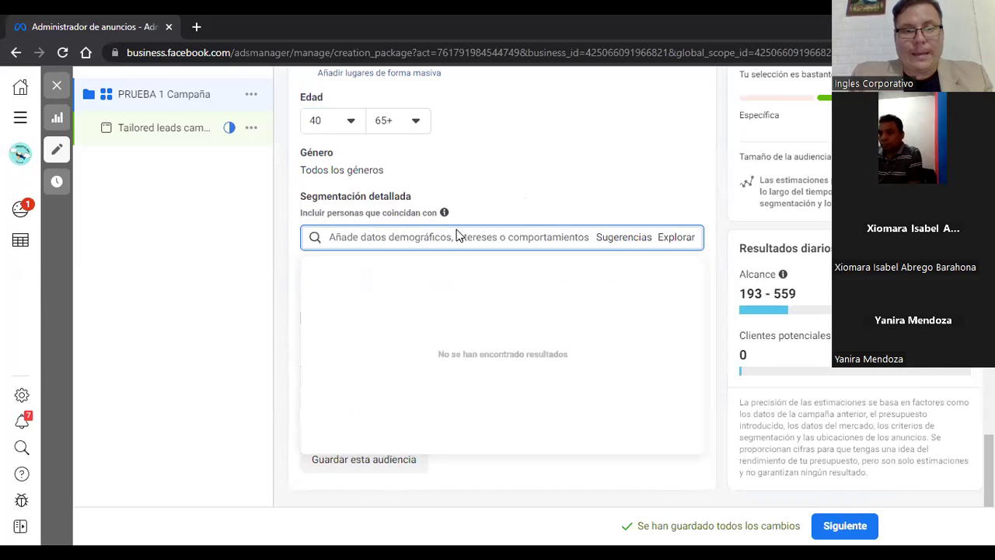
Search the detailed targeting criteria for "salud" and add the interest SALUD NUTRICION Y BIENESTAR
type("salud")
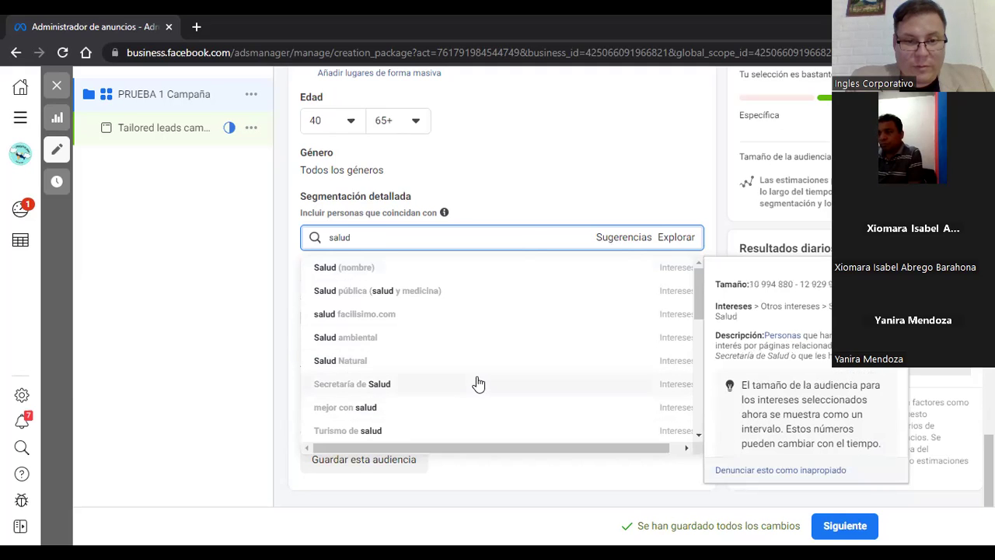
scroll(478, 383, "down", 2)
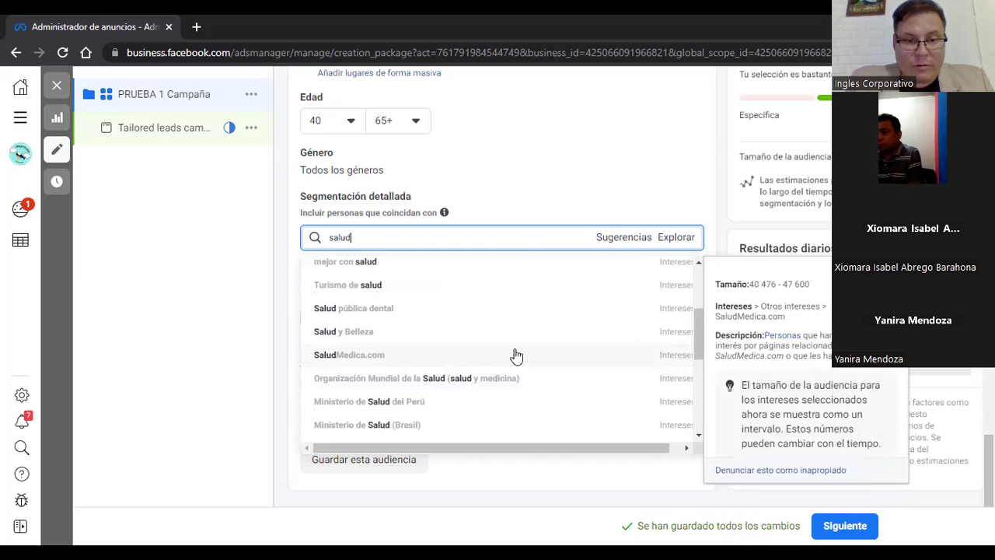
scroll(518, 357, "down", 1)
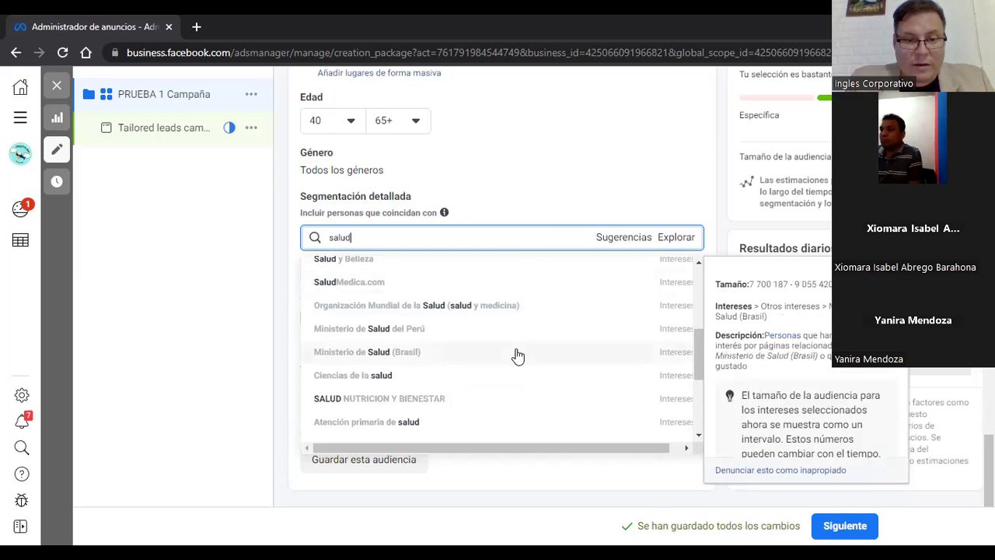
left_click(433, 400)
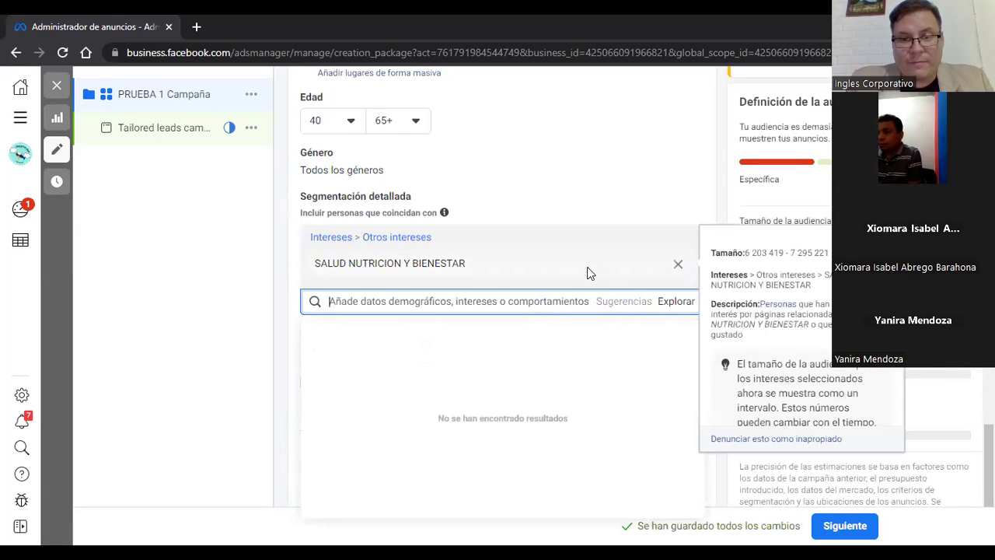
left_click(585, 273)
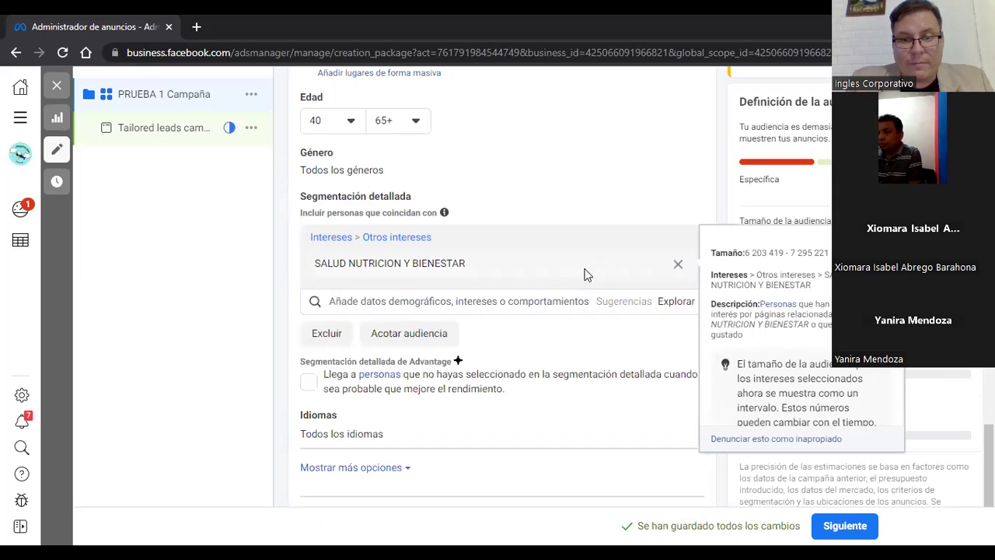
Browse the demographic targeting categories, expanding Educación and its Nivel de formación académica options
left_click(510, 303)
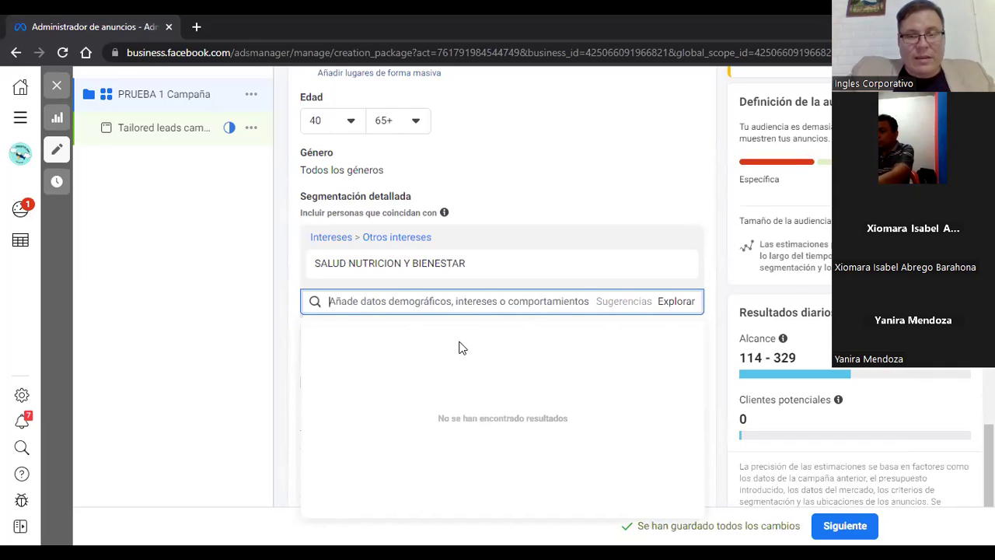
mouse_move(322, 219)
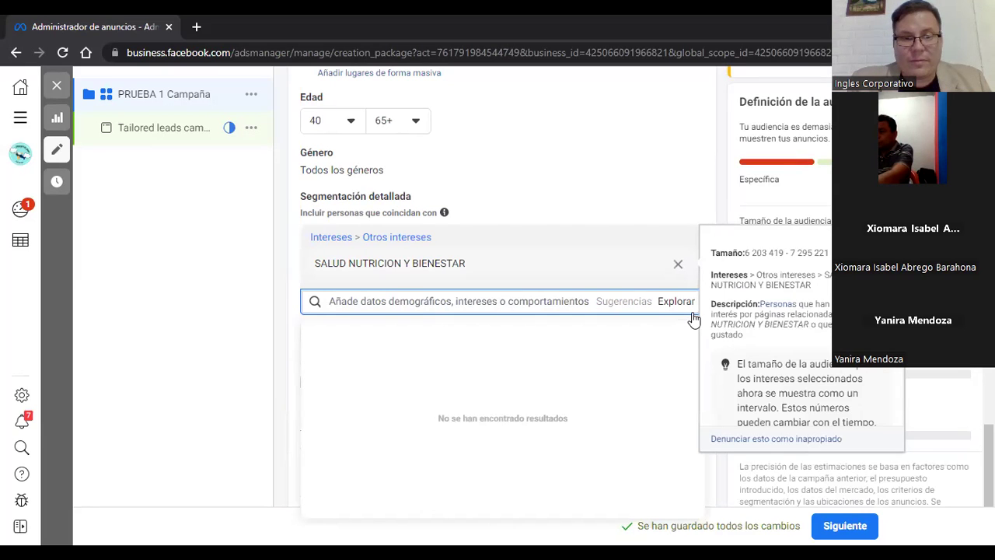
left_click(311, 338)
left_click(311, 338)
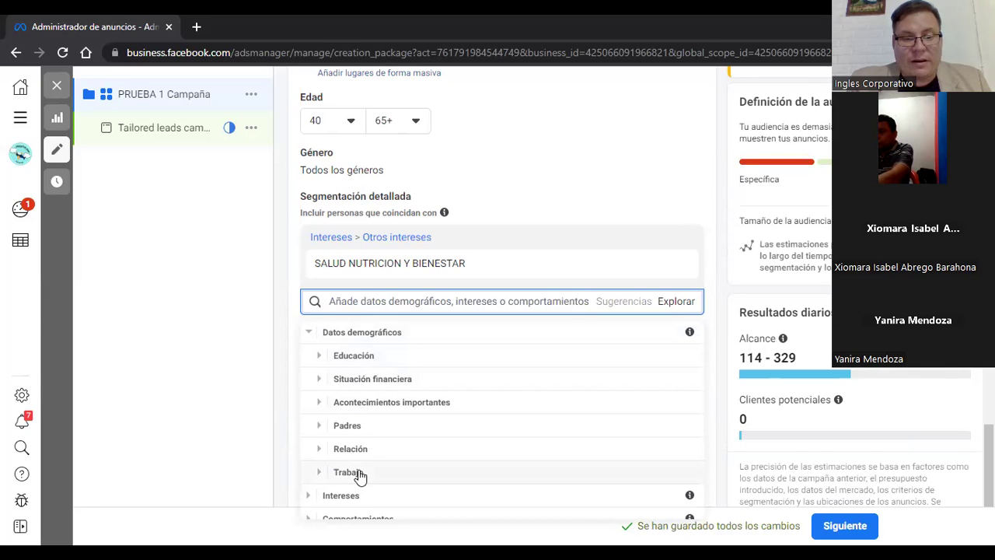
left_click(320, 357)
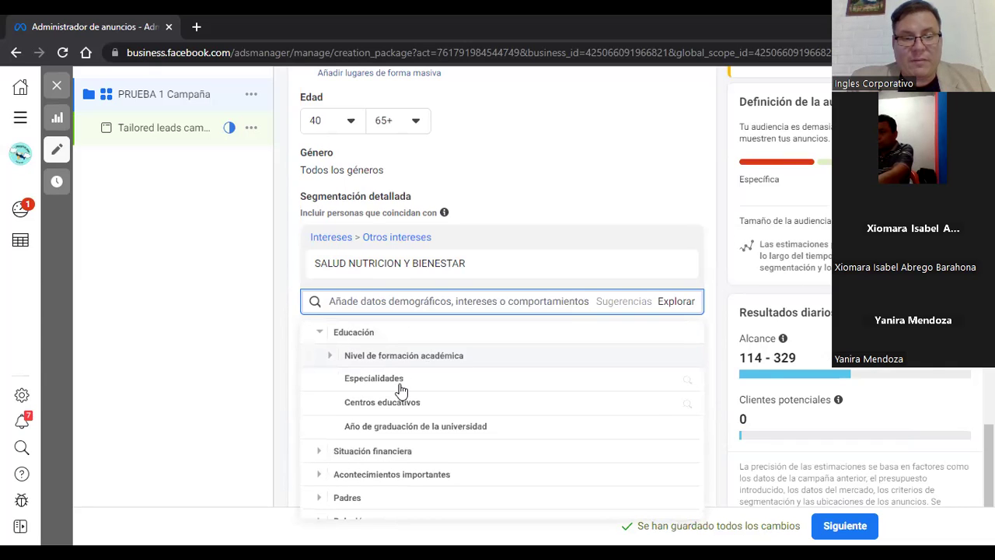
left_click(328, 357)
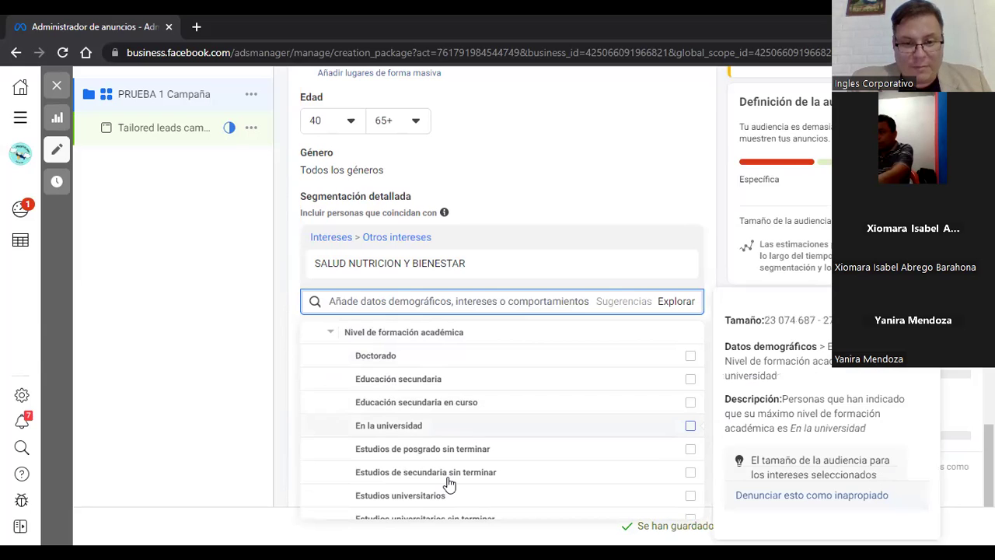
scroll(441, 463, "up", 1)
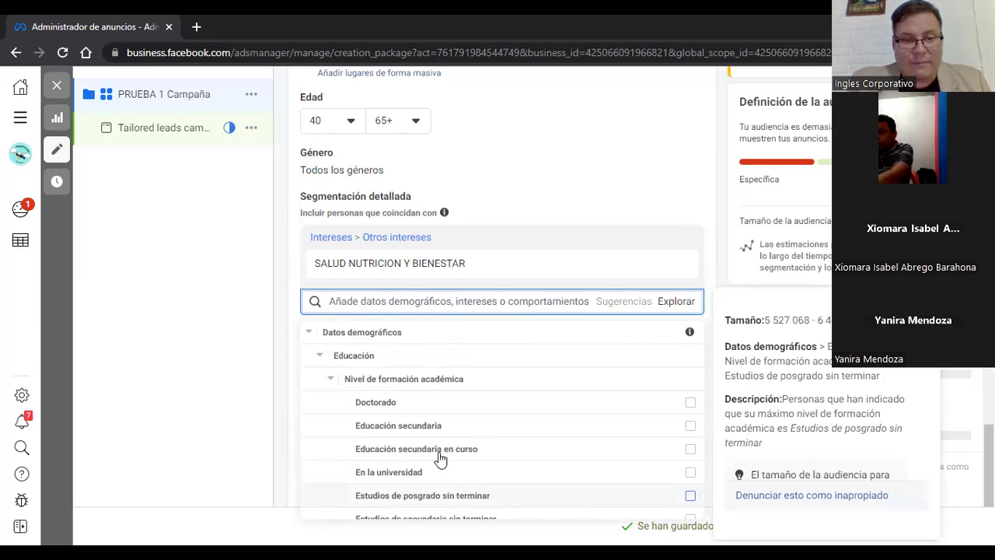
Collapse the Educación options and examine the household income options under Situación financiera > Ingresos
left_click(331, 381)
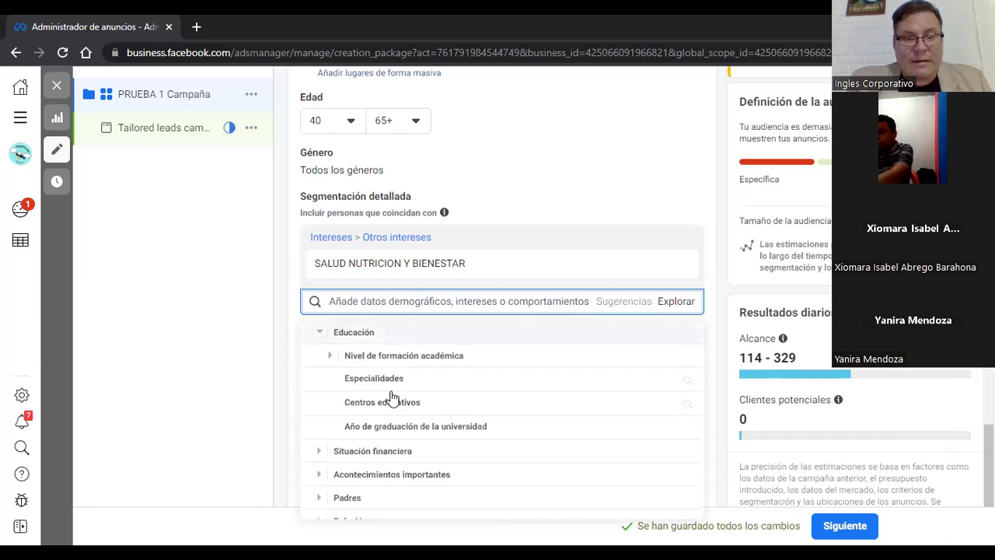
left_click(320, 333)
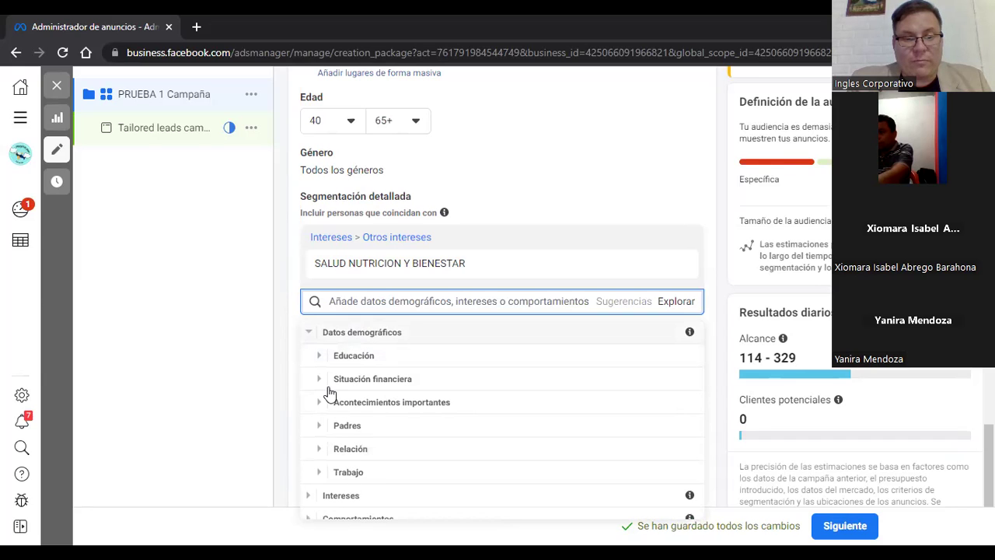
left_click(320, 379)
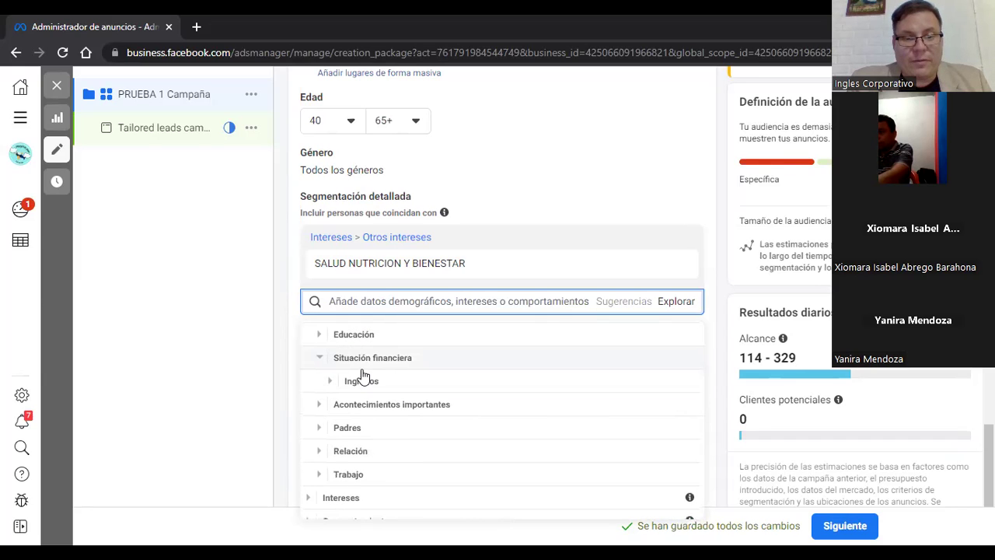
left_click(332, 368)
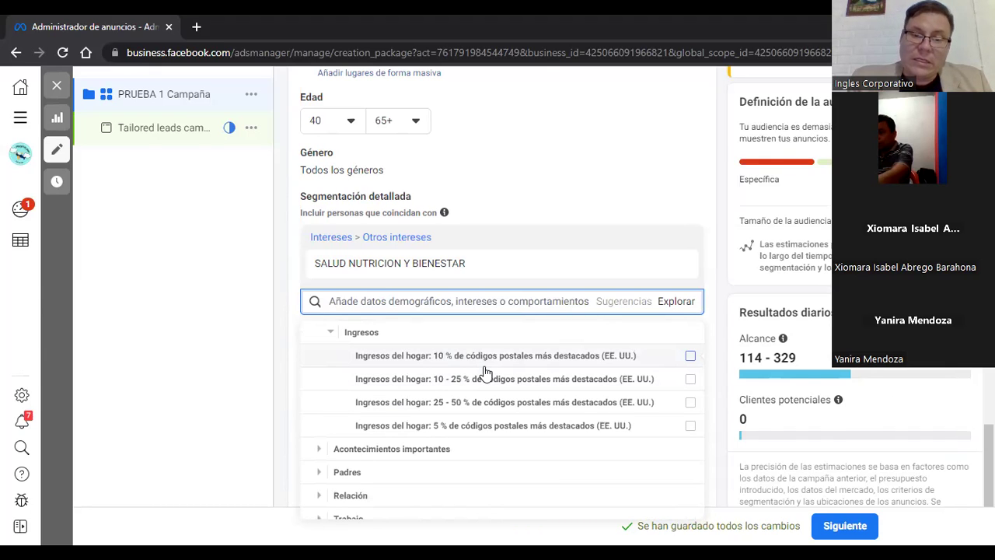
mouse_move(484, 370)
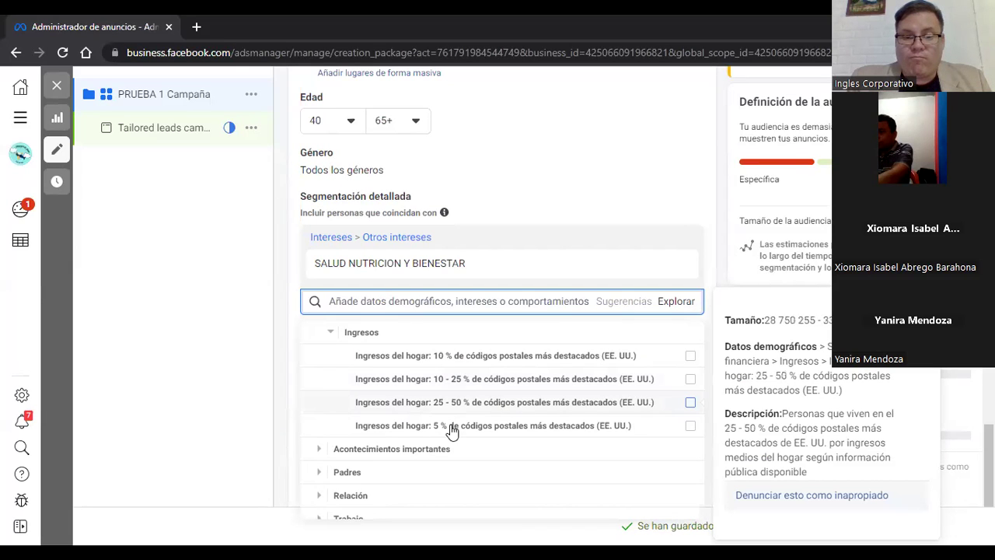
left_click(332, 335)
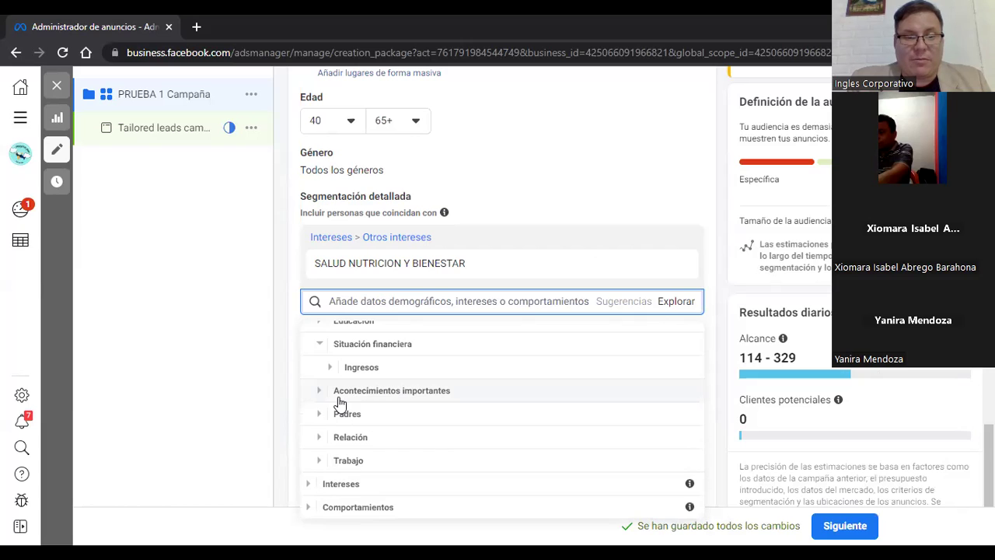
left_click(321, 346)
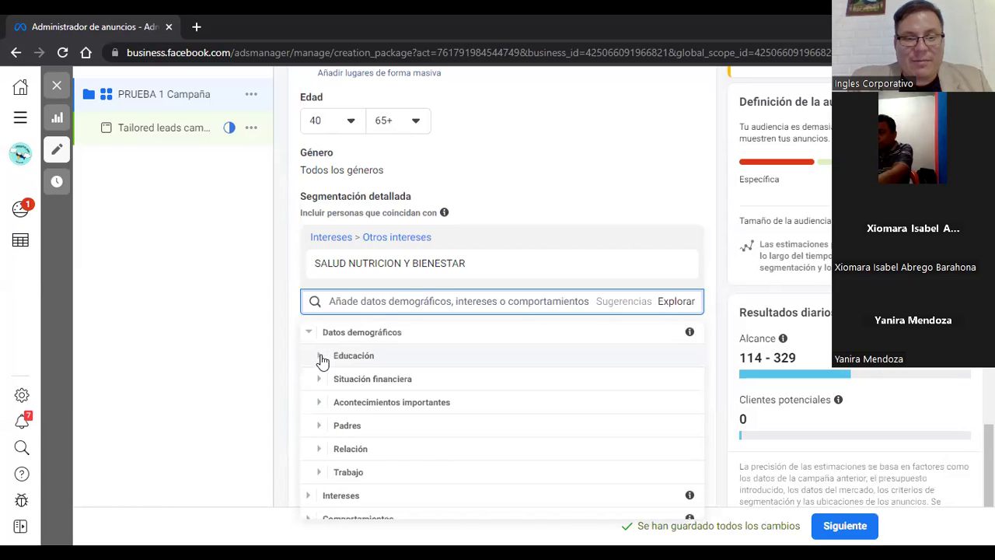
Expand Acontecimientos importantes and examine its Amigos de options in the demographic targeting categories
left_click(315, 403)
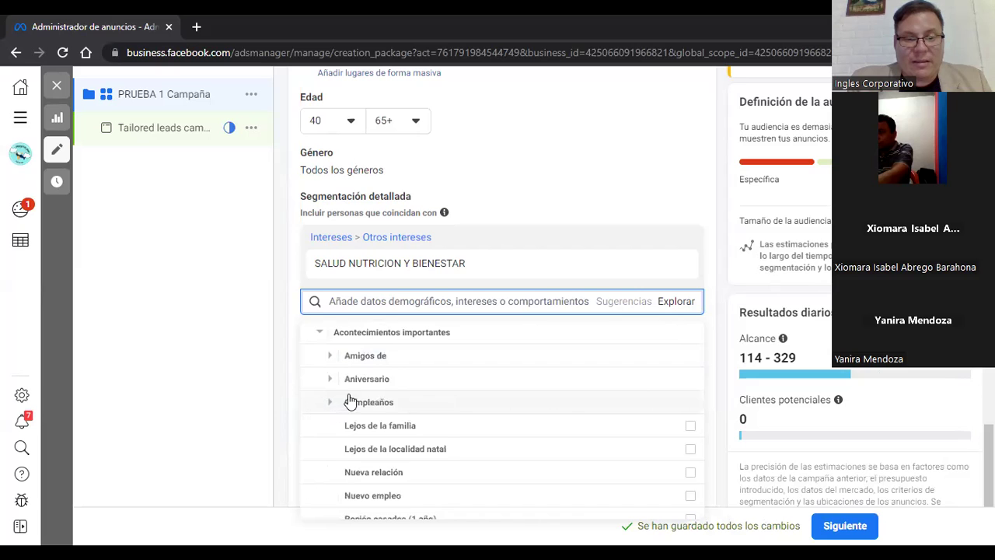
left_click(330, 357)
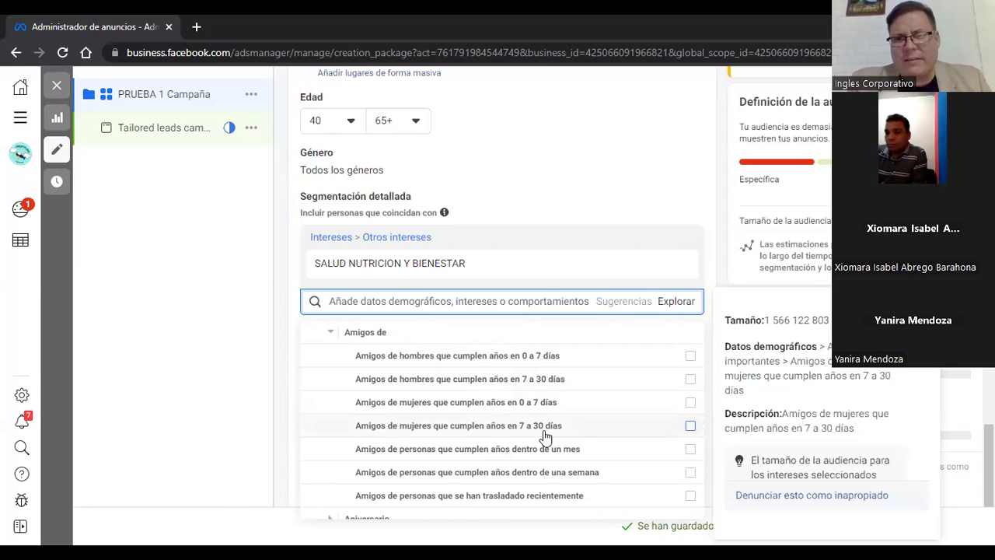
left_click(331, 335)
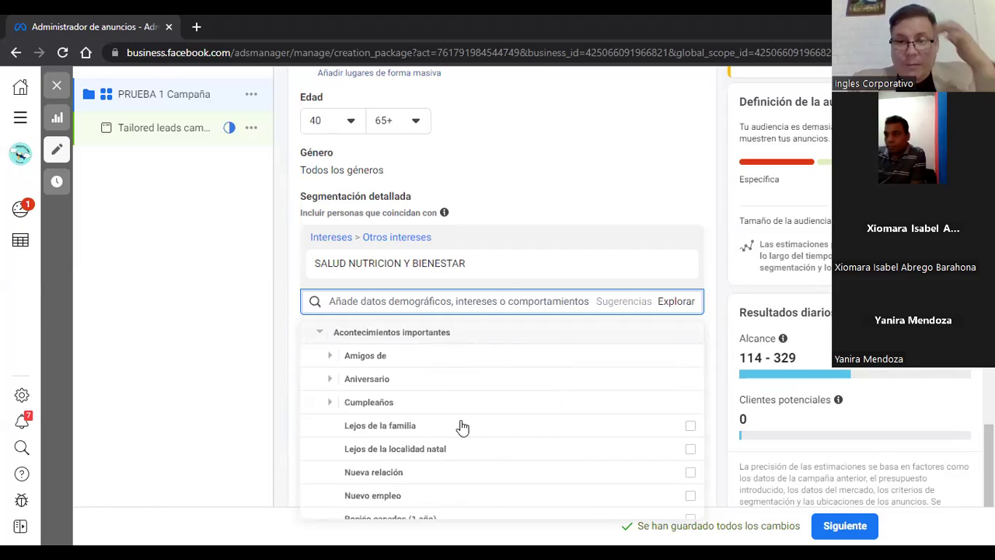
Look through the remaining life events under Acontecimientos importantes, including the Cumpleaños options
mouse_move(462, 427)
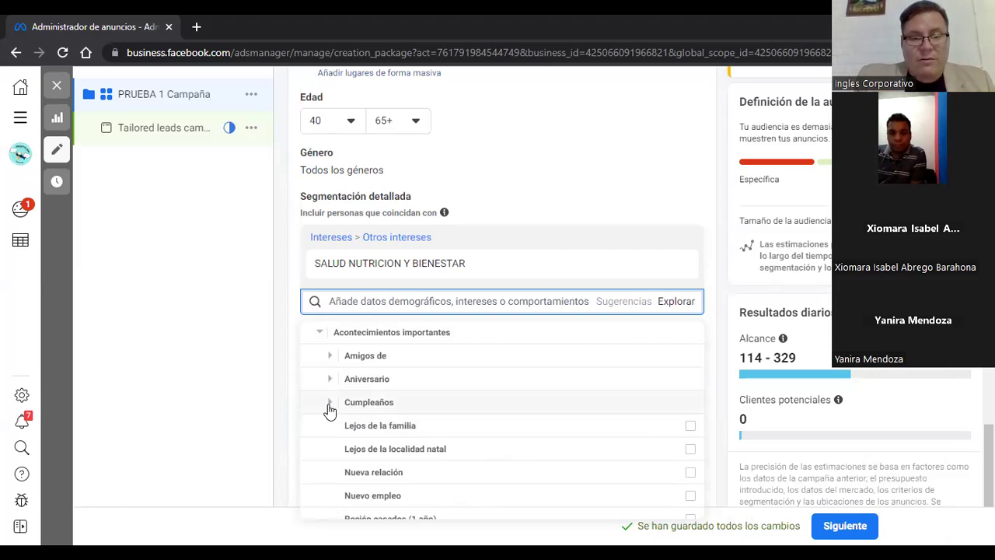
scroll(488, 452, "down", 1)
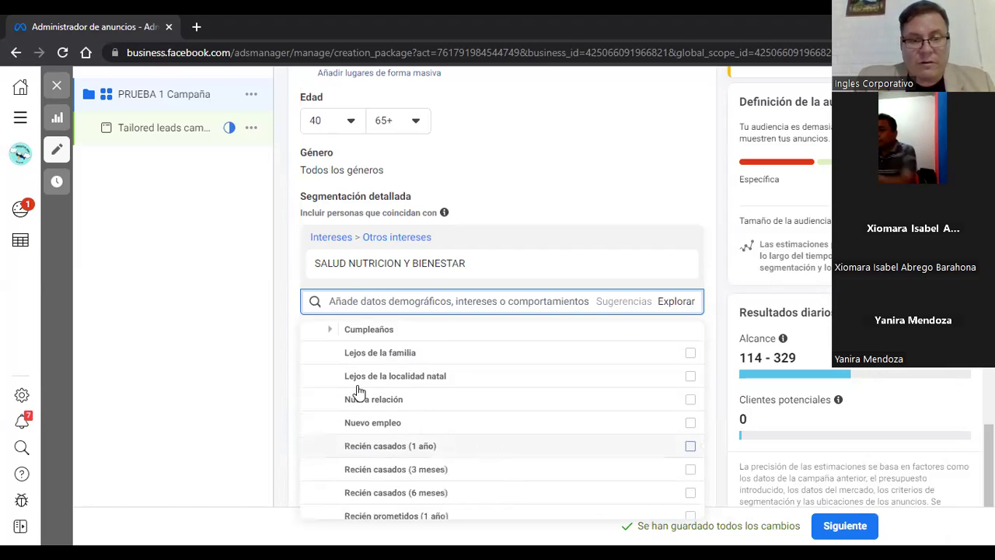
mouse_move(415, 384)
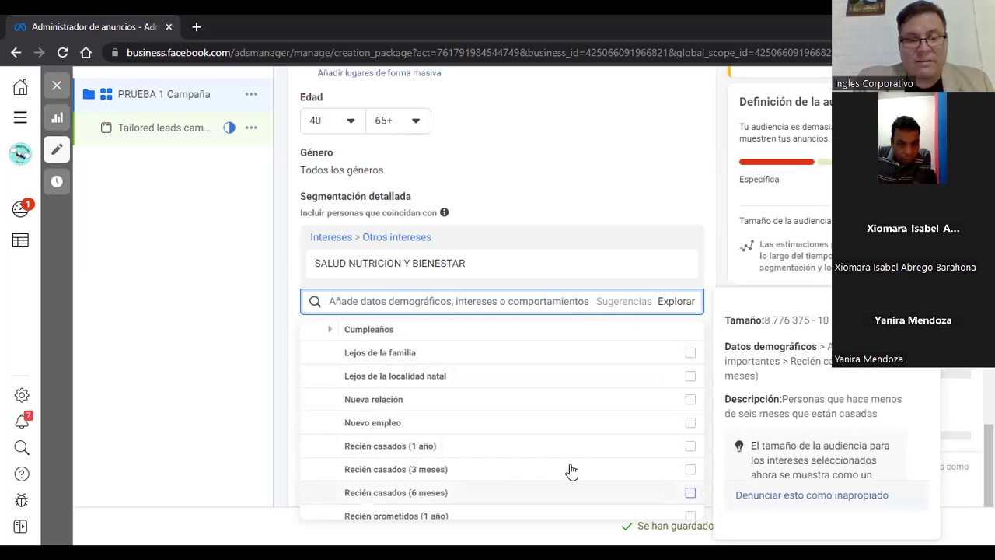
scroll(562, 467, "down", 2)
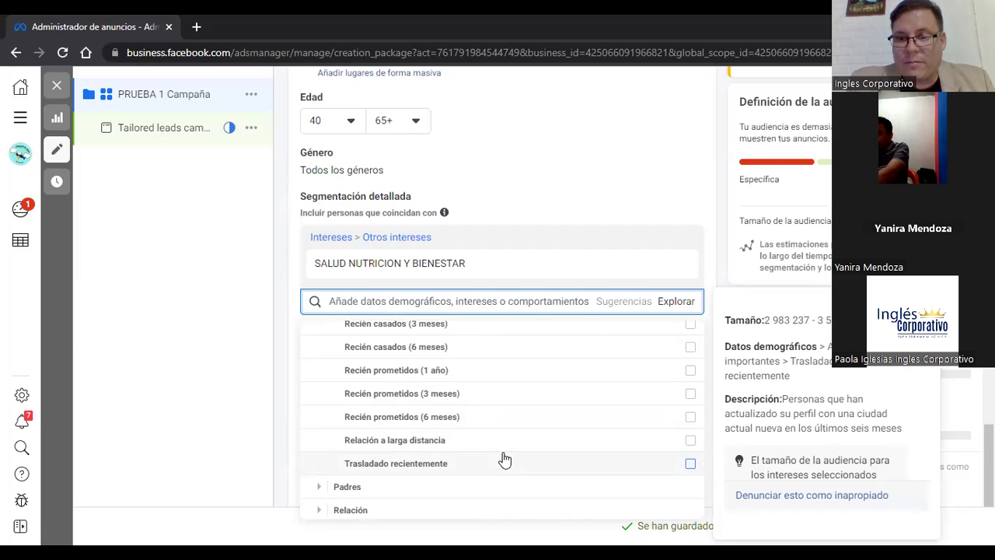
scroll(503, 460, "up", 3)
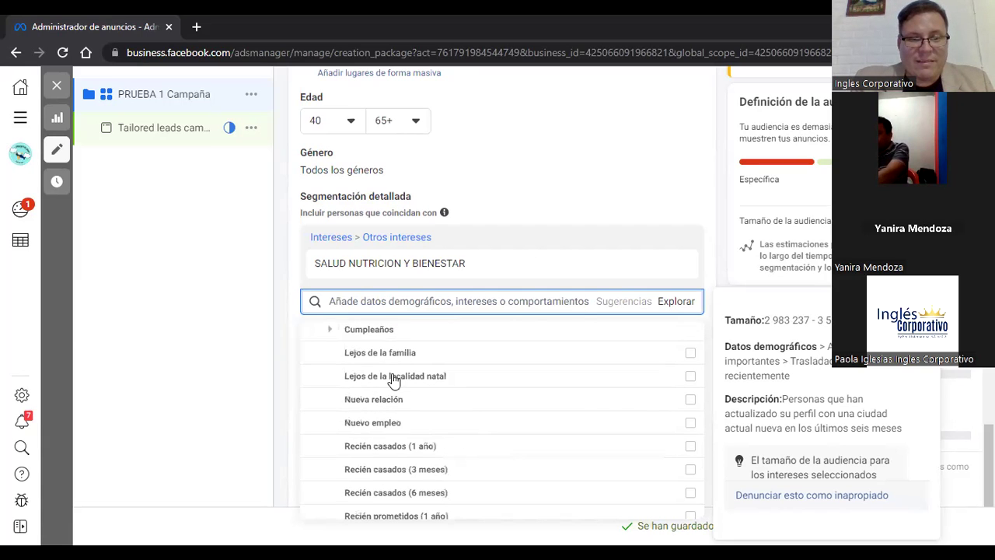
left_click(331, 331)
scroll(525, 406, "down", 1)
scroll(339, 412, "up", 2)
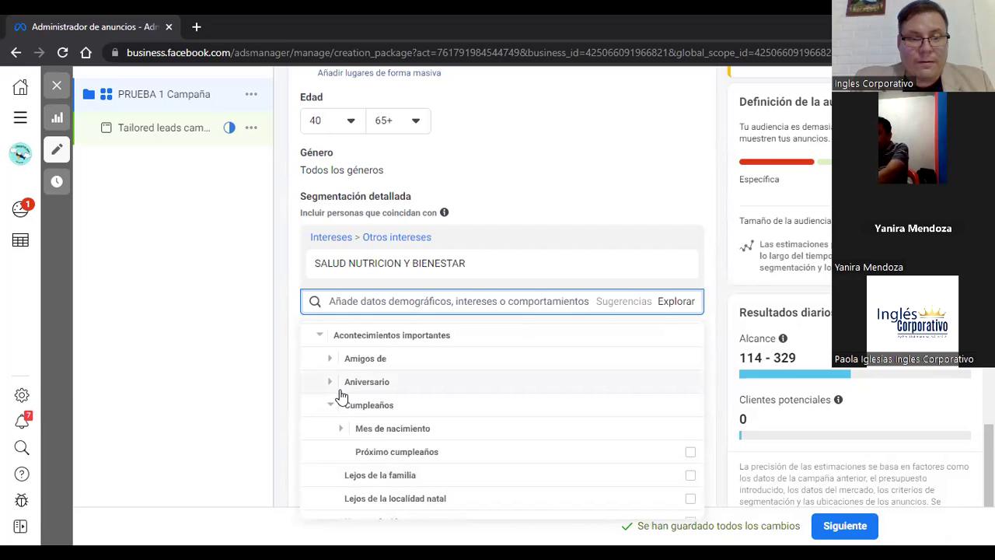
left_click(496, 412)
scroll(349, 382, "down", 2)
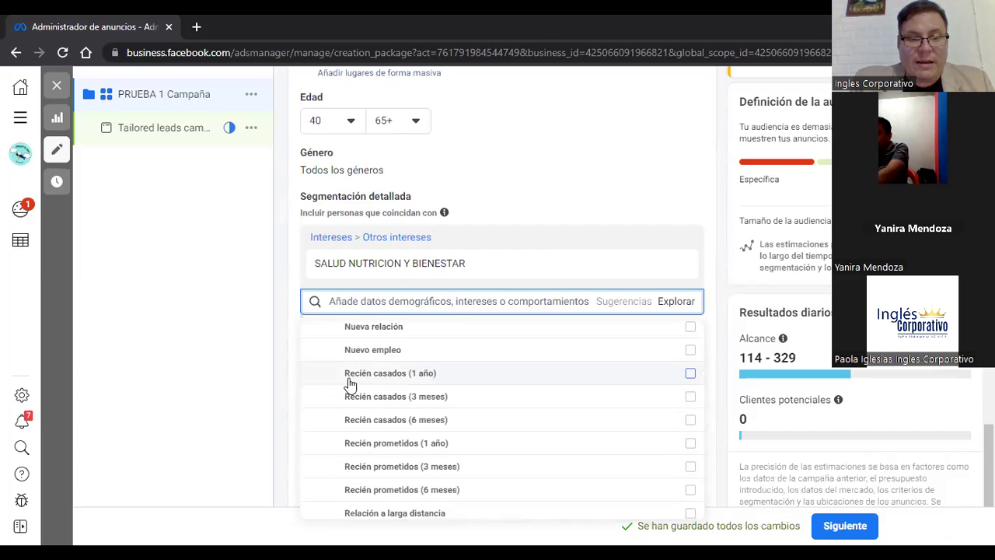
Examine the parent groups by children's age under Padres > Todos los padres
scroll(318, 422, "down", 2)
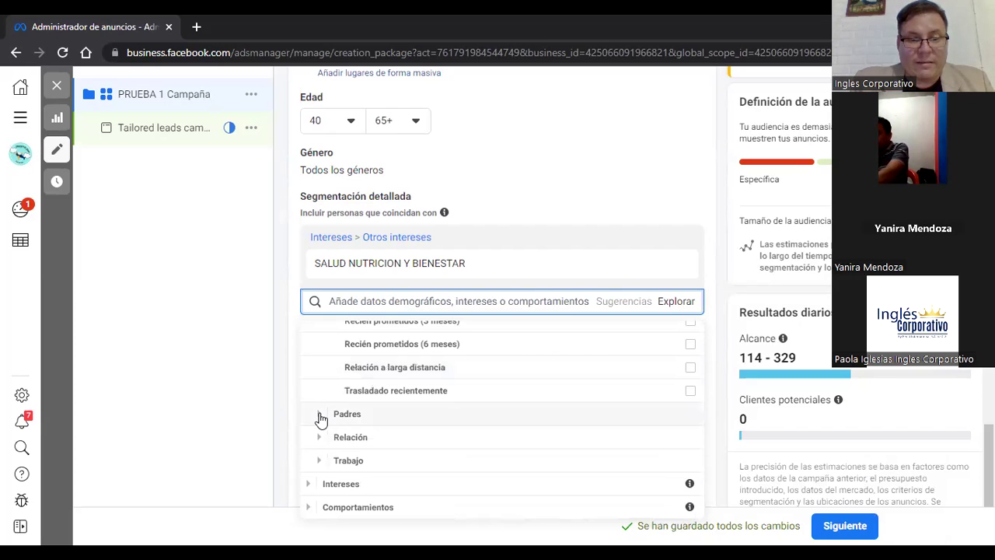
left_click(430, 412)
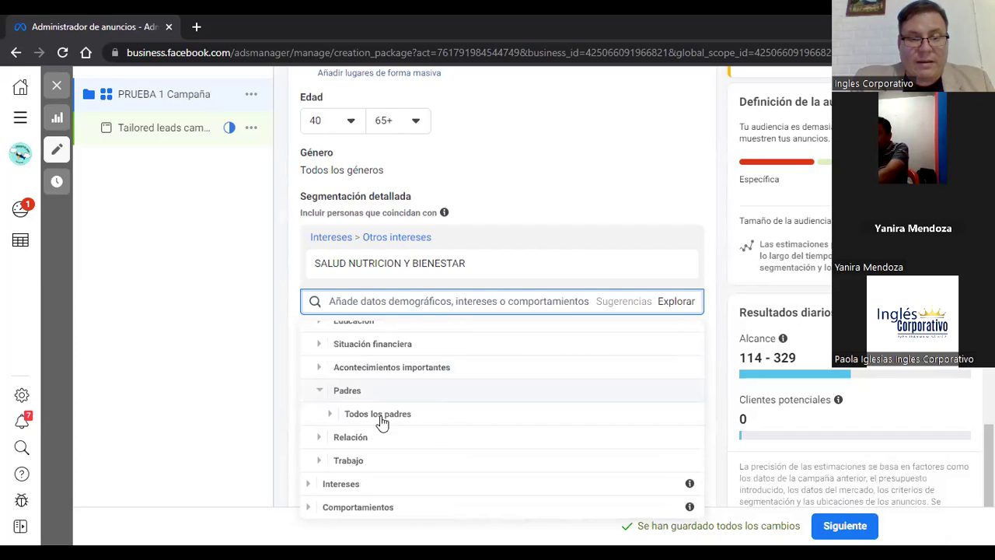
left_click(333, 417)
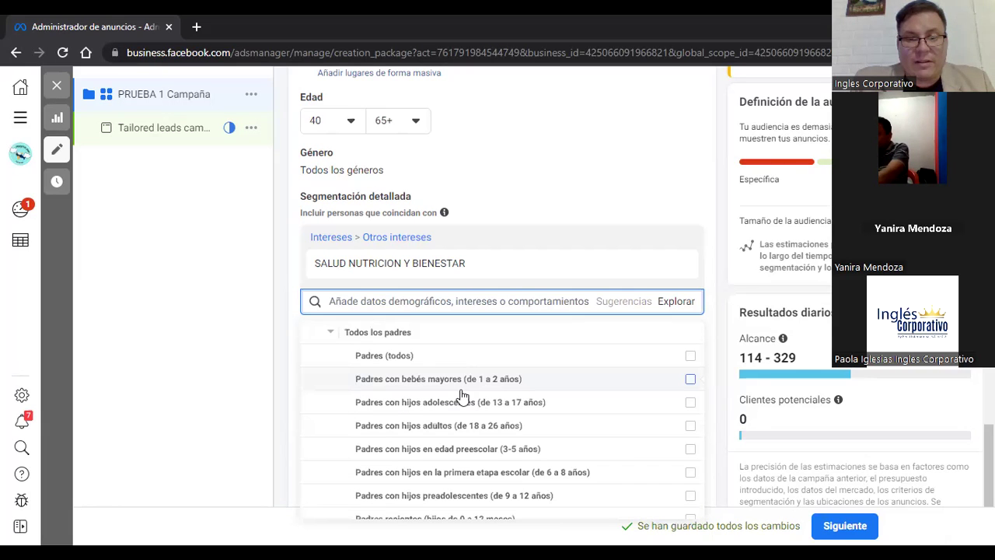
mouse_move(487, 388)
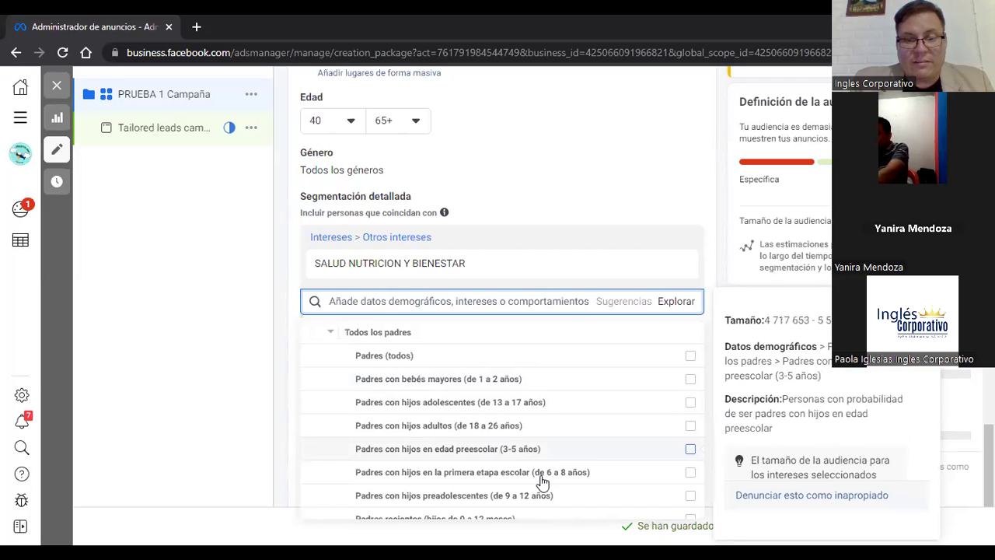
left_click(332, 335)
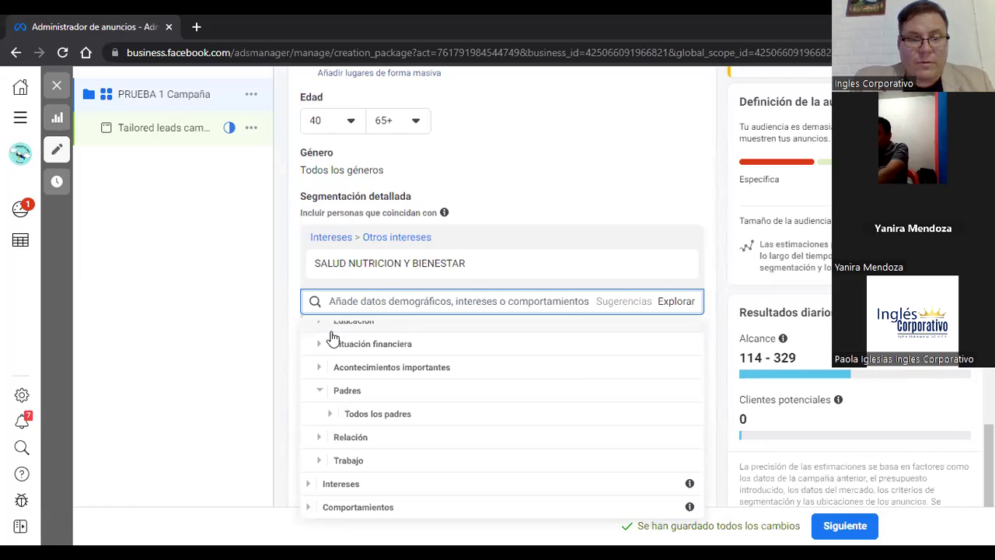
Examine the relationship status options under Relación > Situación sentimental
left_click(329, 440)
left_click(331, 440)
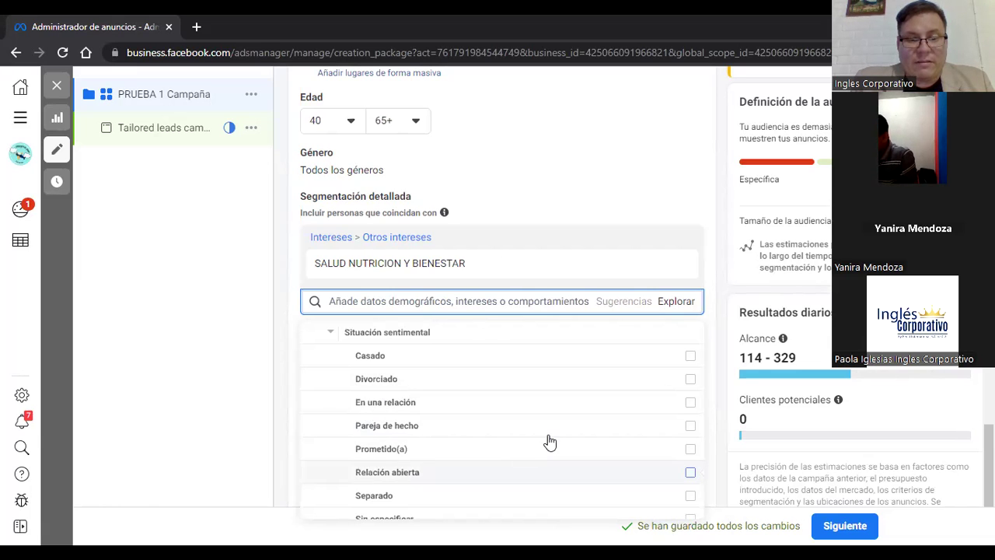
scroll(549, 441, "down", 1)
mouse_move(549, 443)
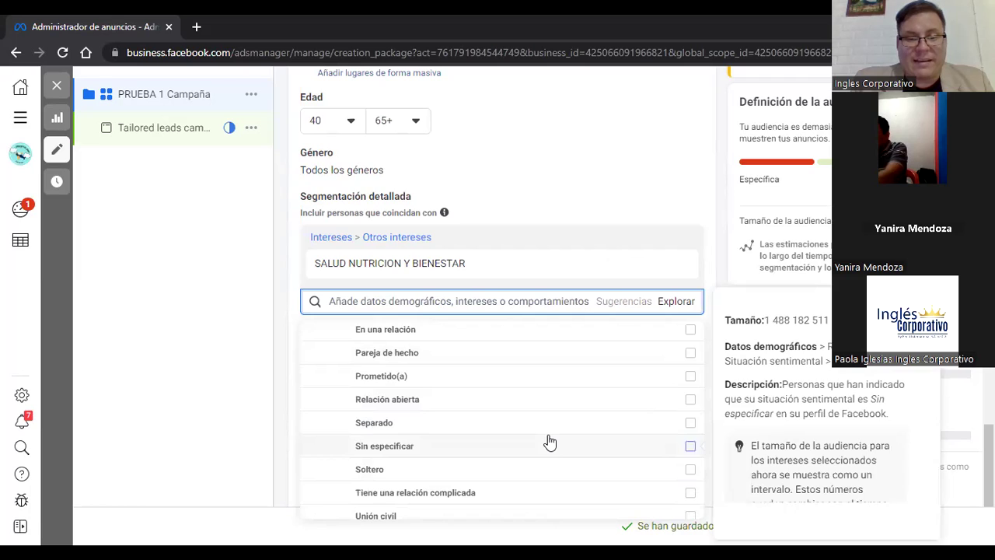
scroll(549, 442, "down", 1)
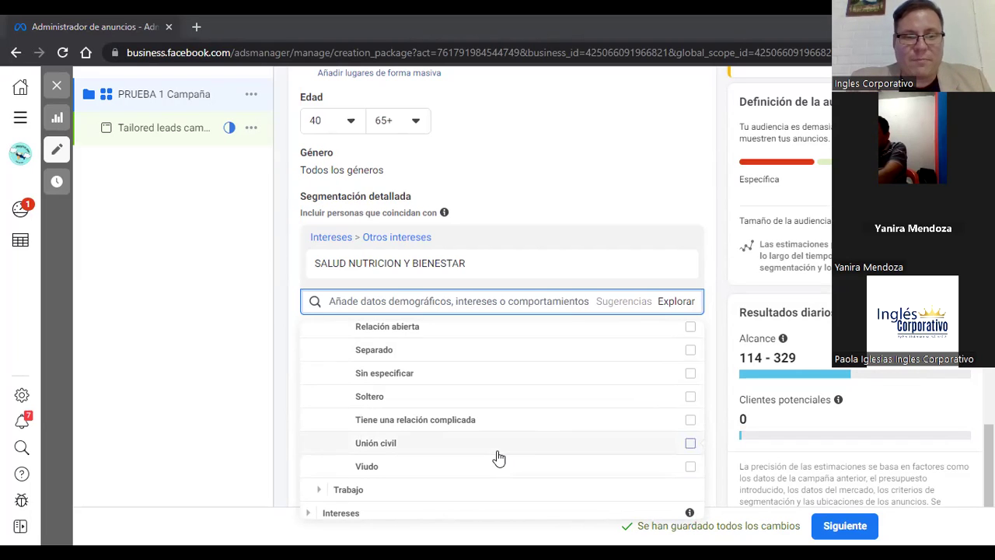
scroll(499, 458, "up", 3)
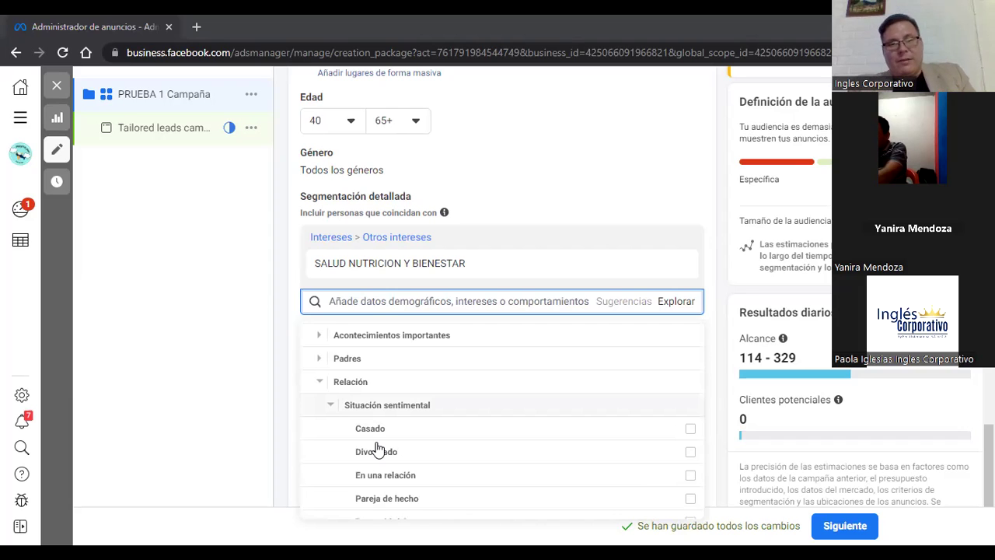
left_click(388, 405)
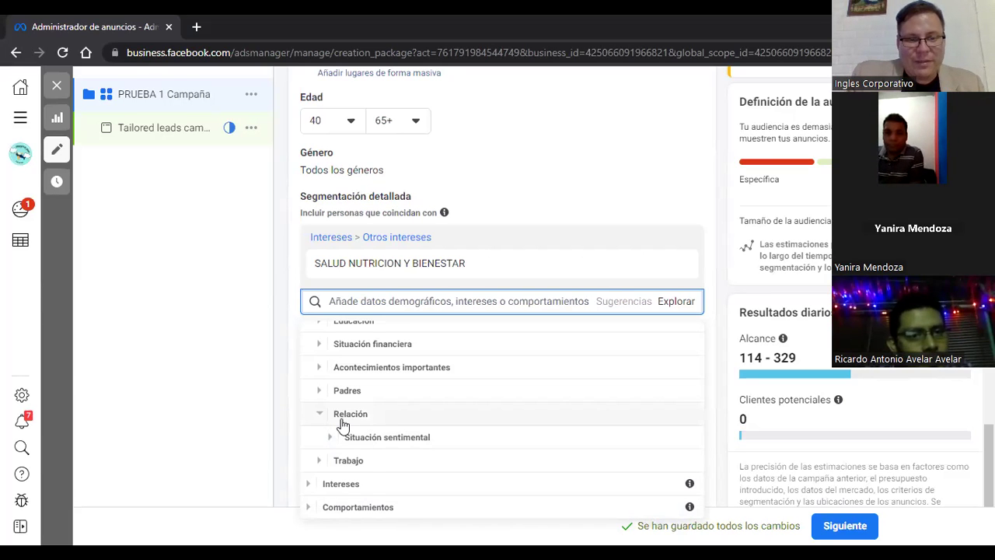
left_click(449, 420)
Browse the Intereses categories and add Acondicionamiento físico (fitness) from Fitness y bienestar to the detailed targeting
scroll(388, 447, "down", 1)
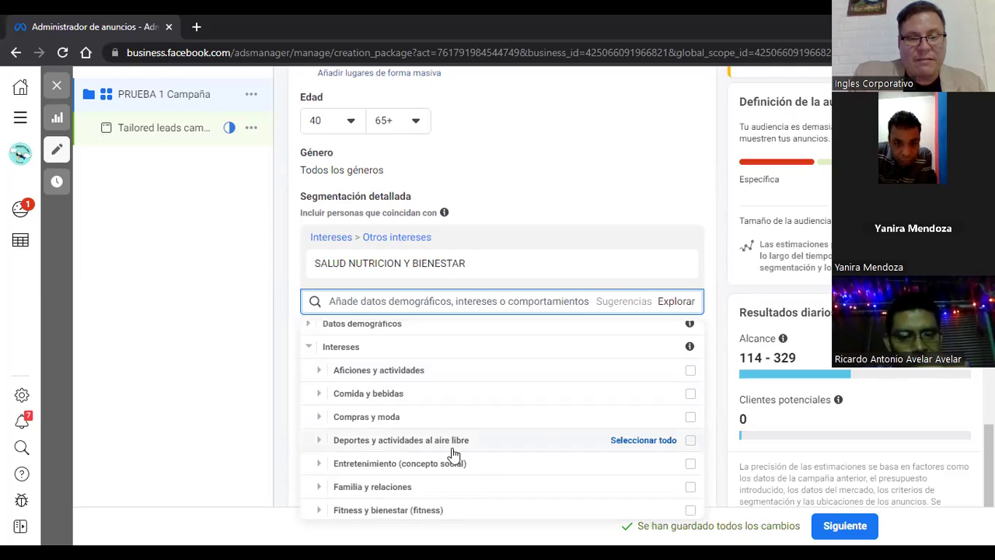
scroll(452, 456, "down", 1)
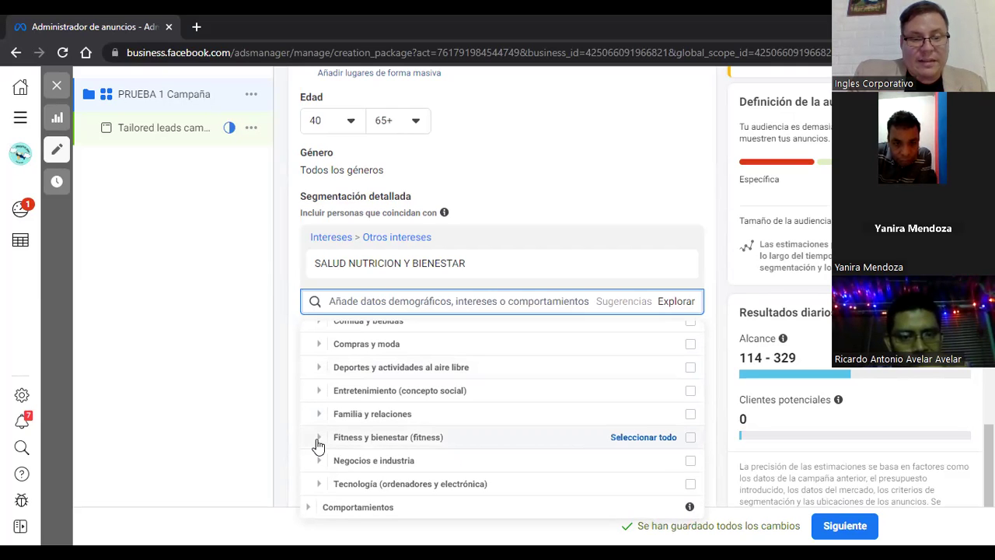
left_click(456, 442)
mouse_move(481, 362)
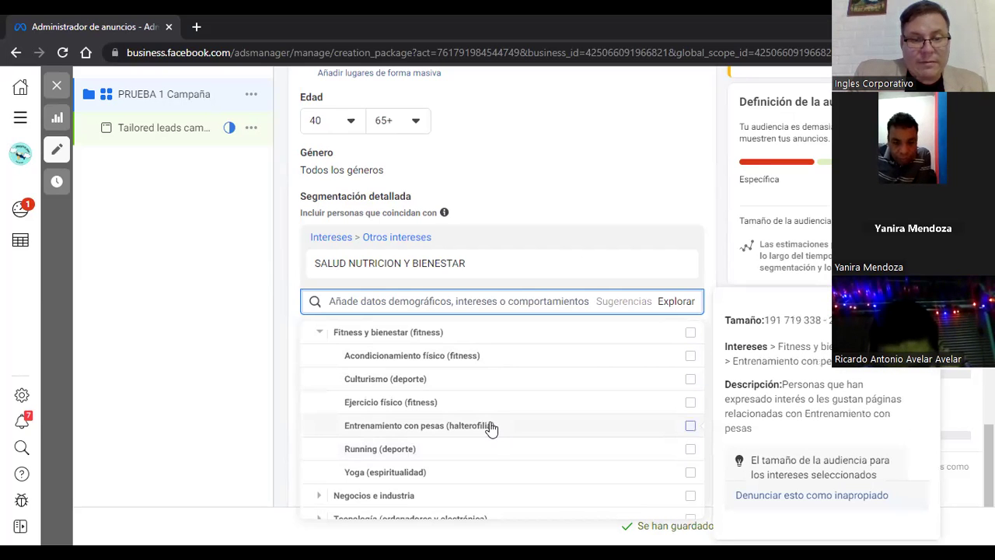
scroll(491, 429, "down", 1)
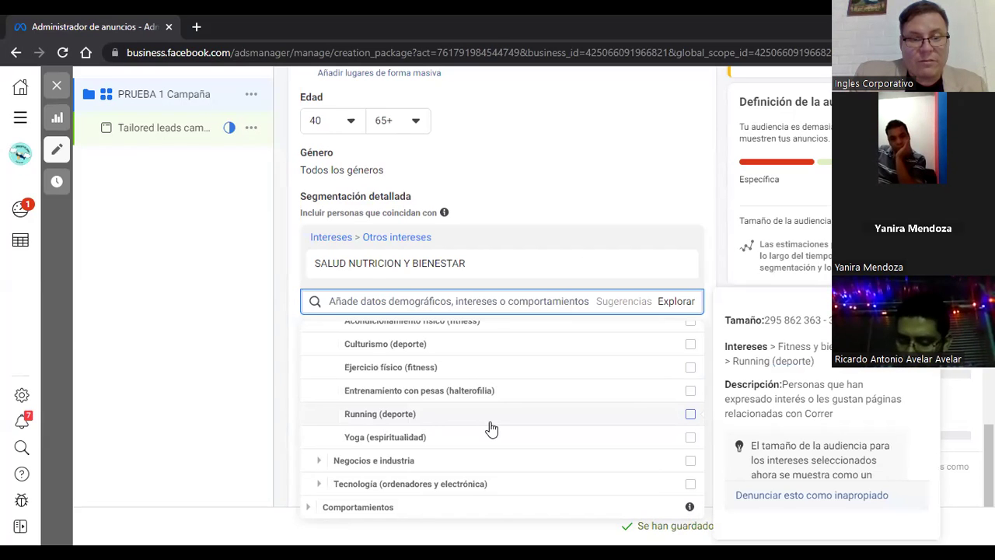
scroll(492, 428, "up", 3)
scroll(492, 429, "down", 2)
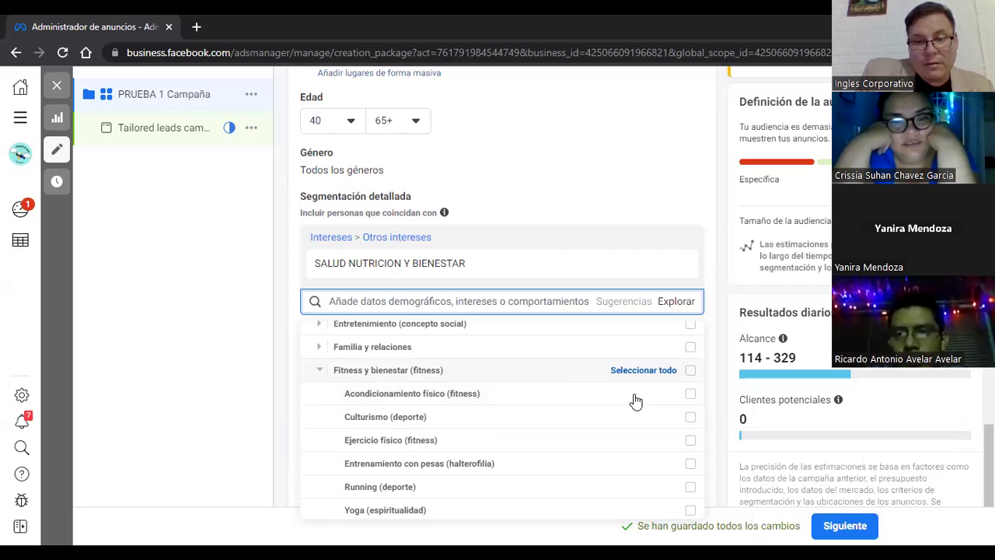
left_click(689, 395)
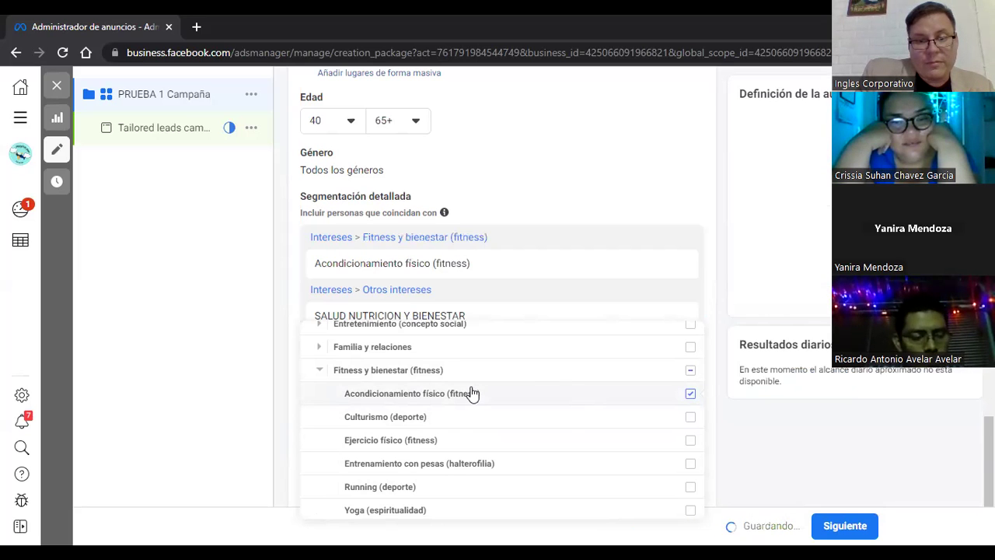
scroll(410, 370, "down", 1)
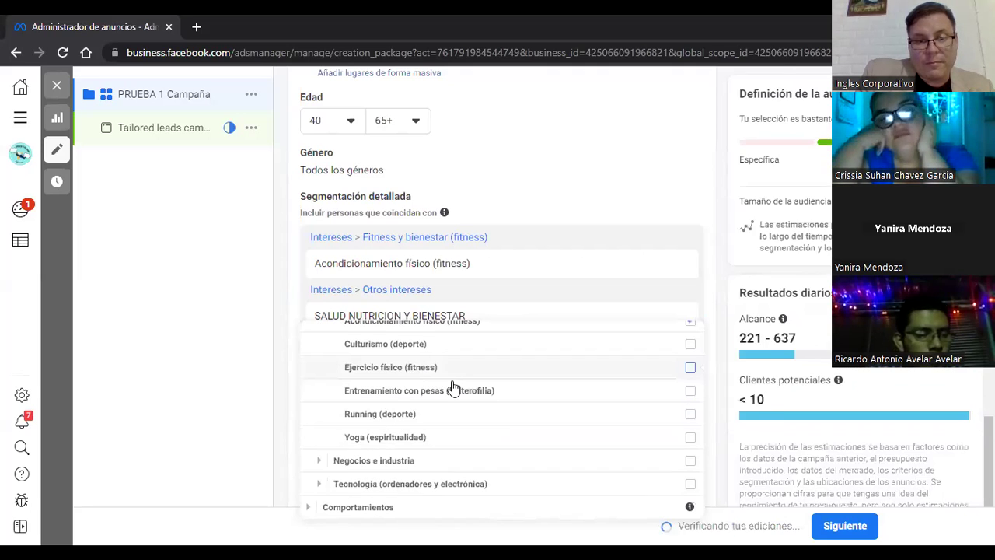
mouse_move(455, 389)
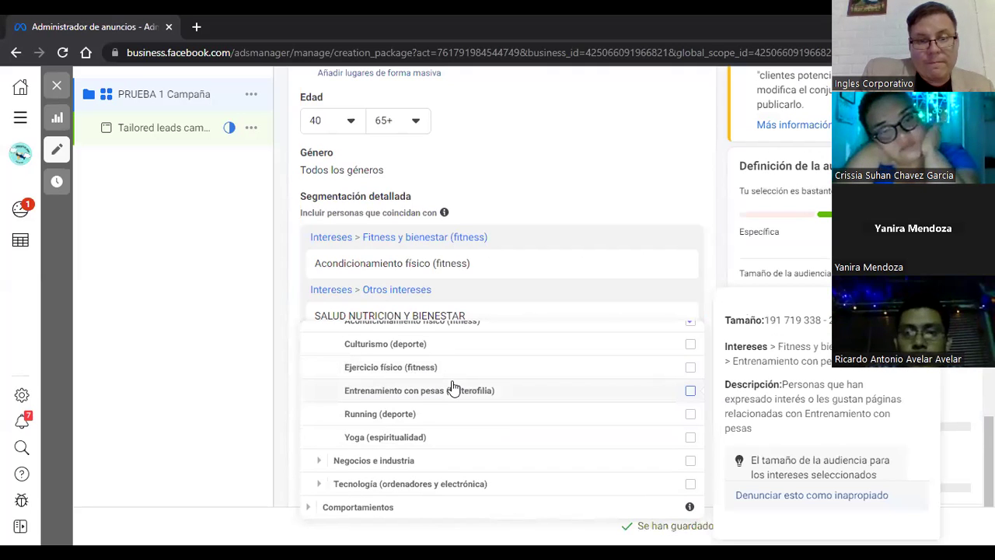
Remove Acondicionamiento físico (fitness) from the detailed targeting and look through the Comportamientos categories
scroll(454, 384, "up", 1)
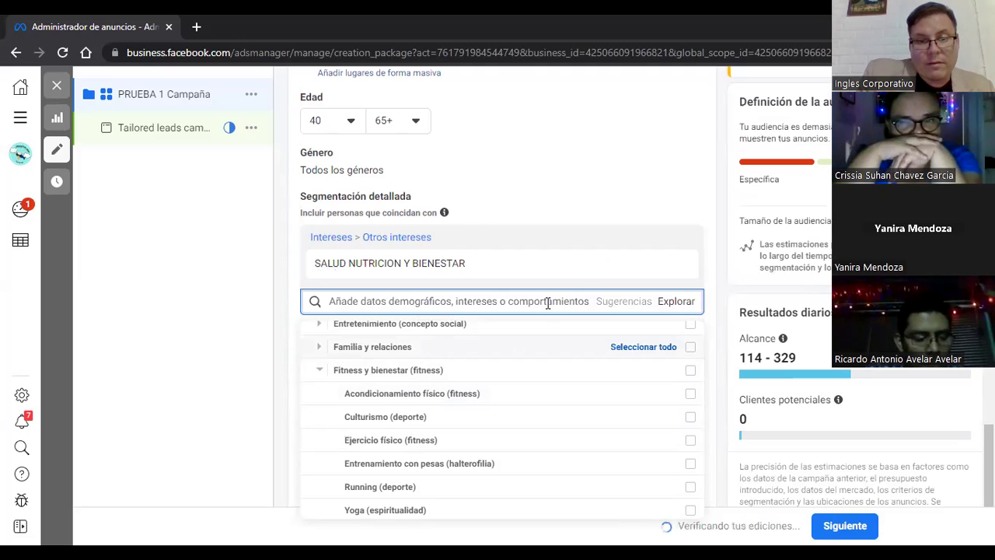
left_click(684, 303)
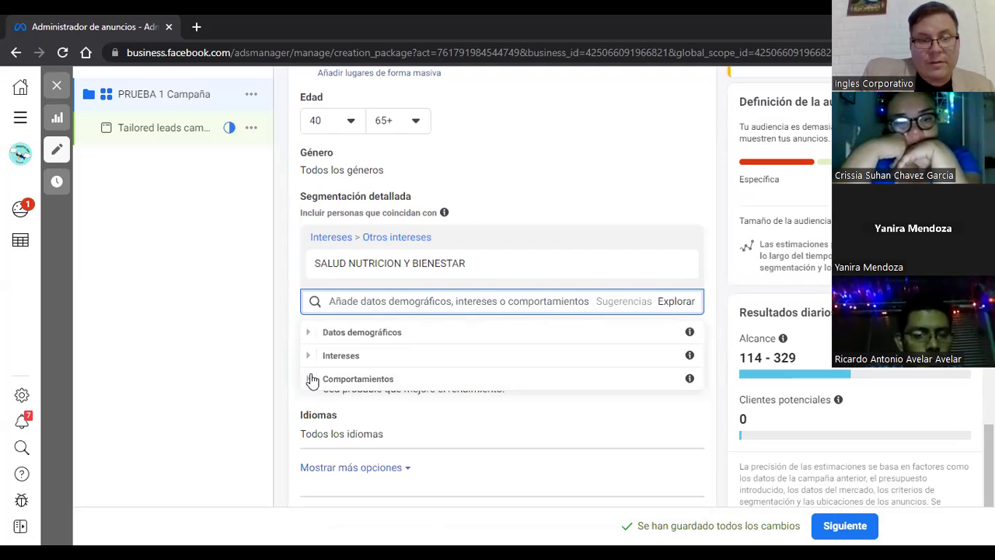
left_click(304, 389)
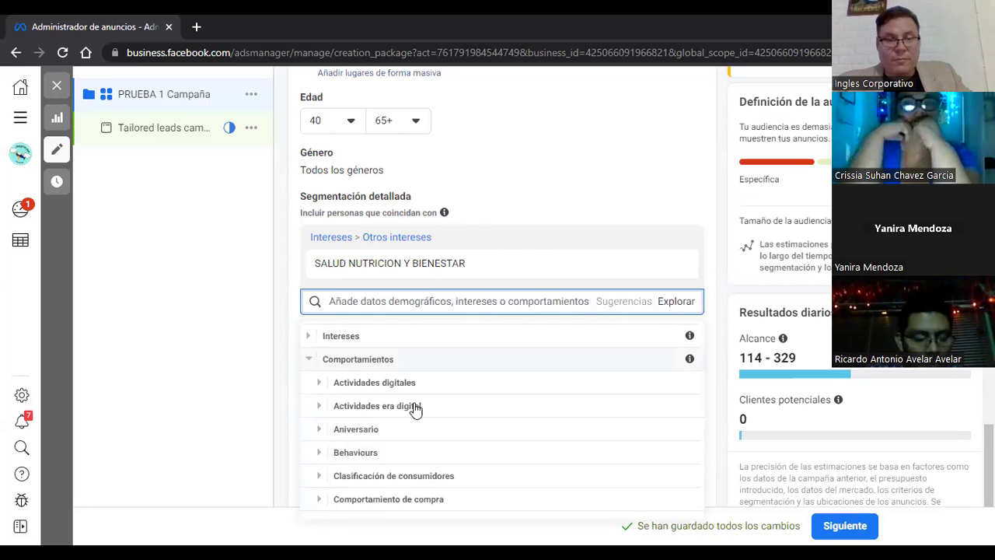
scroll(412, 404, "down", 1)
scroll(415, 403, "down", 2)
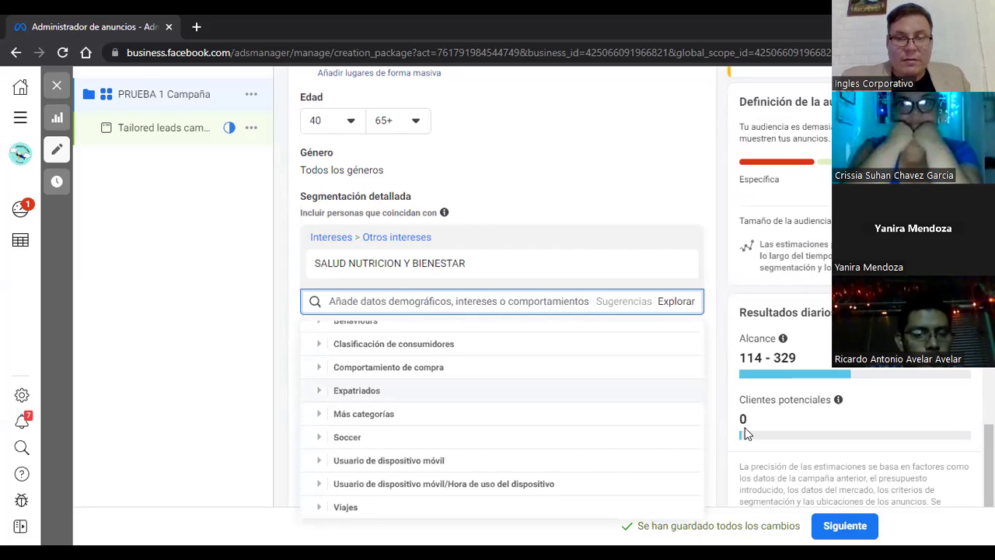
scroll(746, 426, "down", 1)
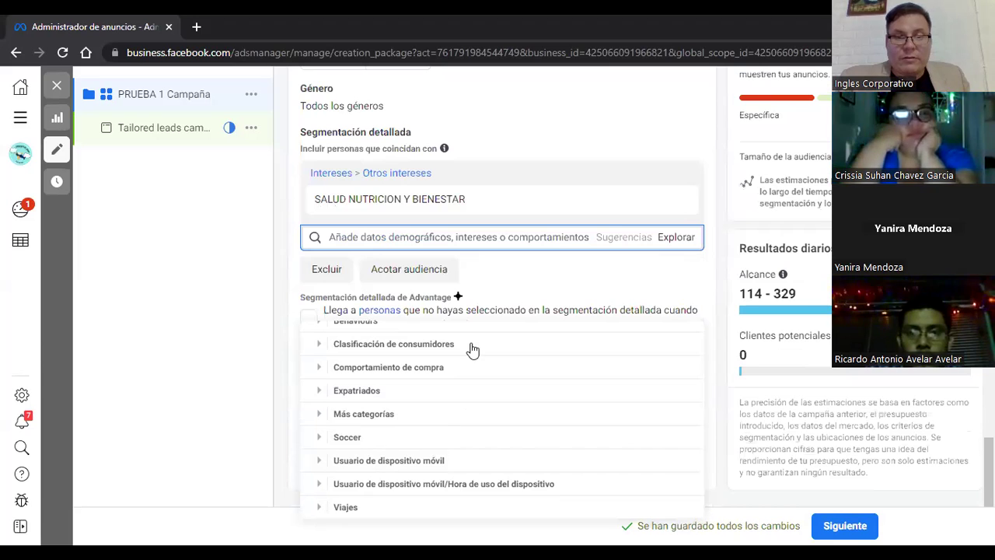
Search the detailed targeting for "salud" and add the interest mejor con salud
left_click(614, 237)
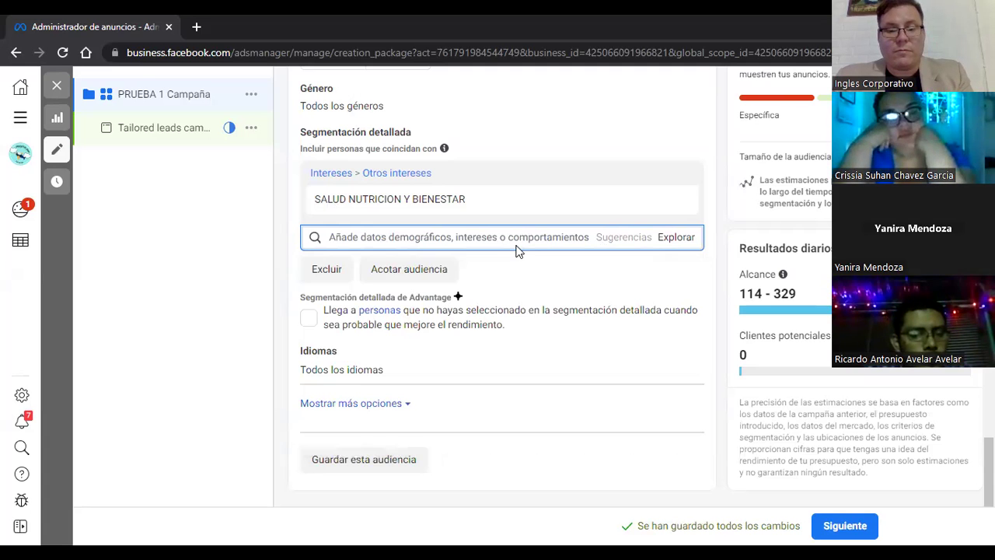
type("salu")
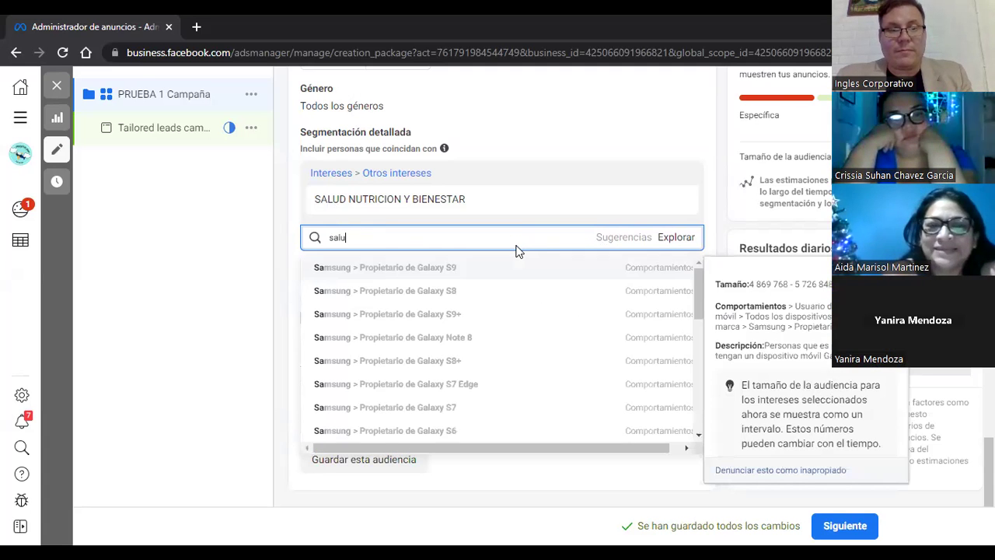
type("d")
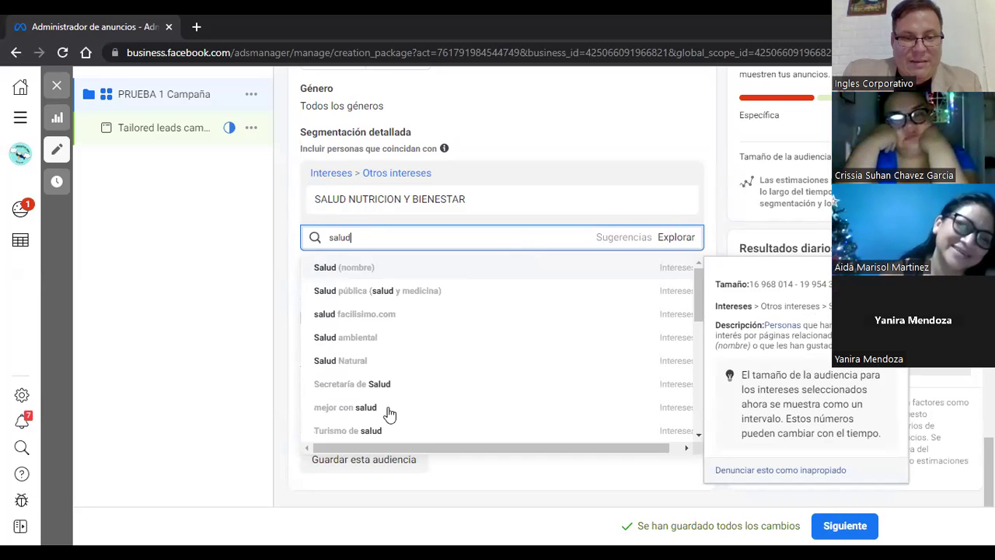
left_click(491, 407)
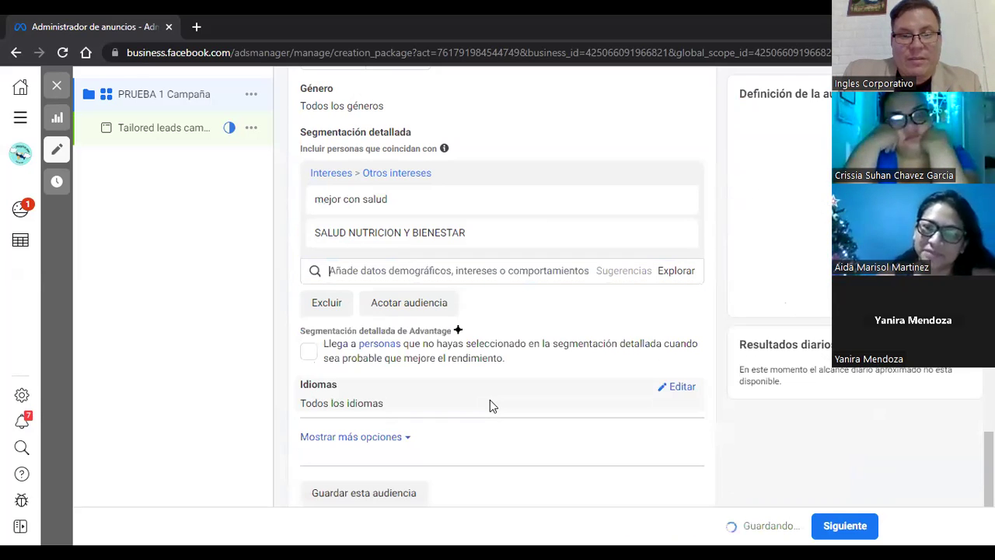
Search the detailed targeting for "enfermeda" and add the interest Prevención de enfermedades
left_click(494, 271)
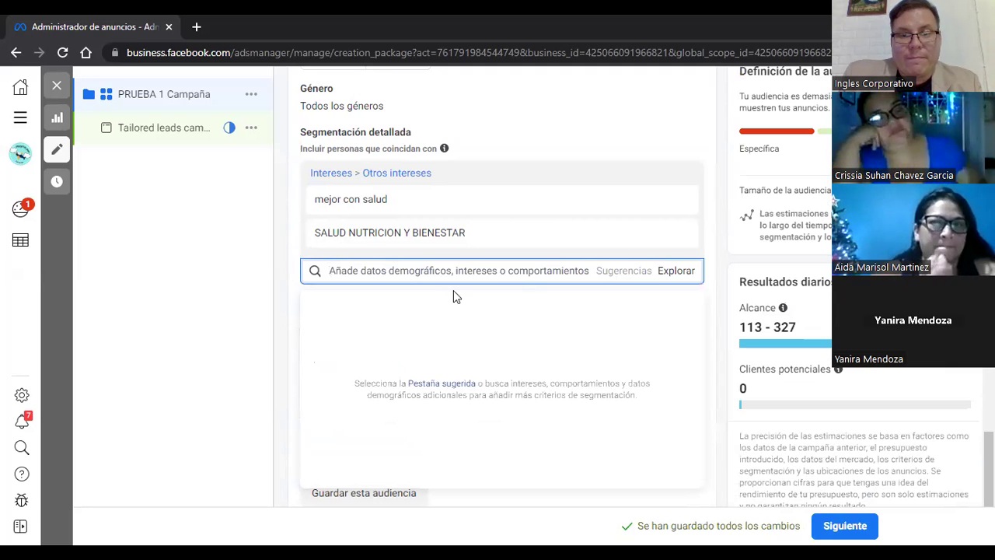
scroll(455, 293, "down", 1)
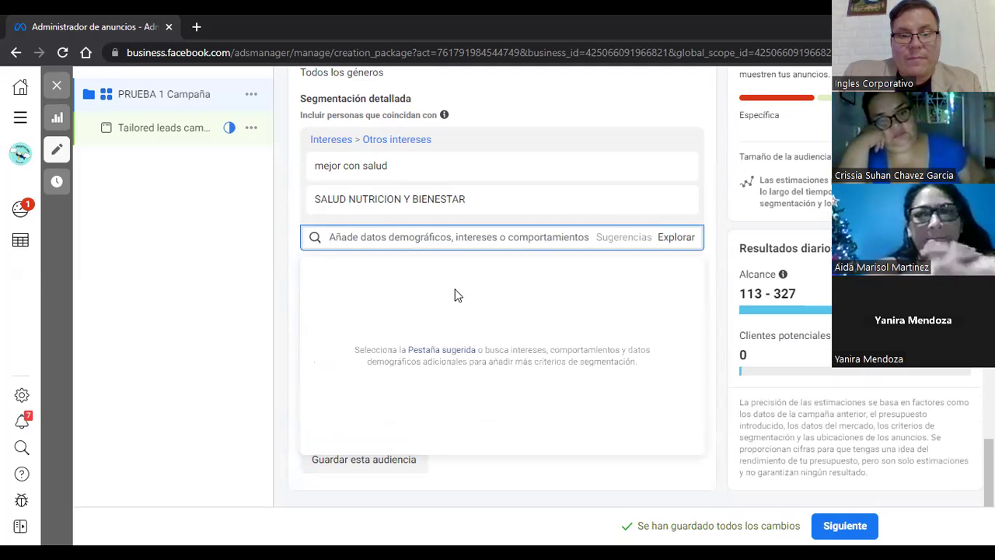
left_click(272, 420)
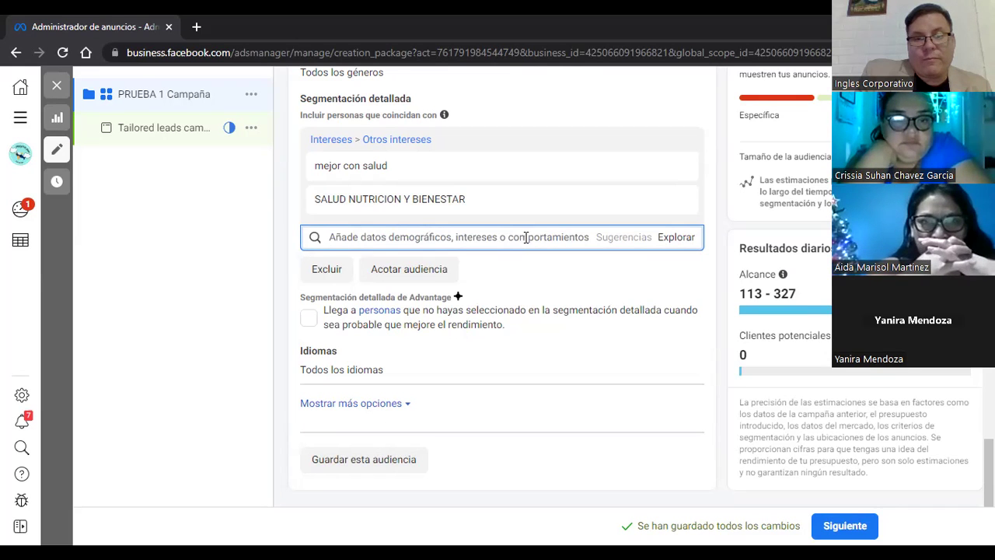
type("e")
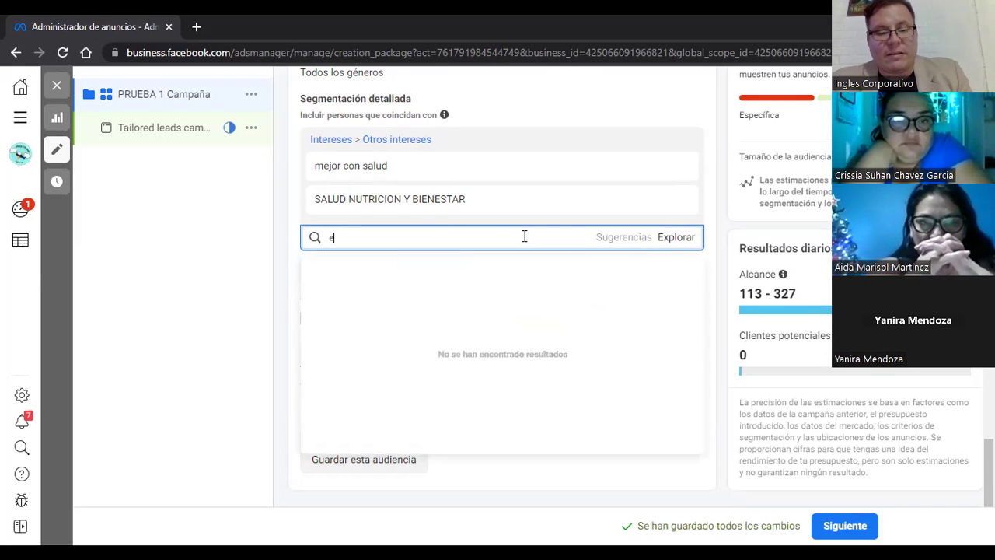
type("n")
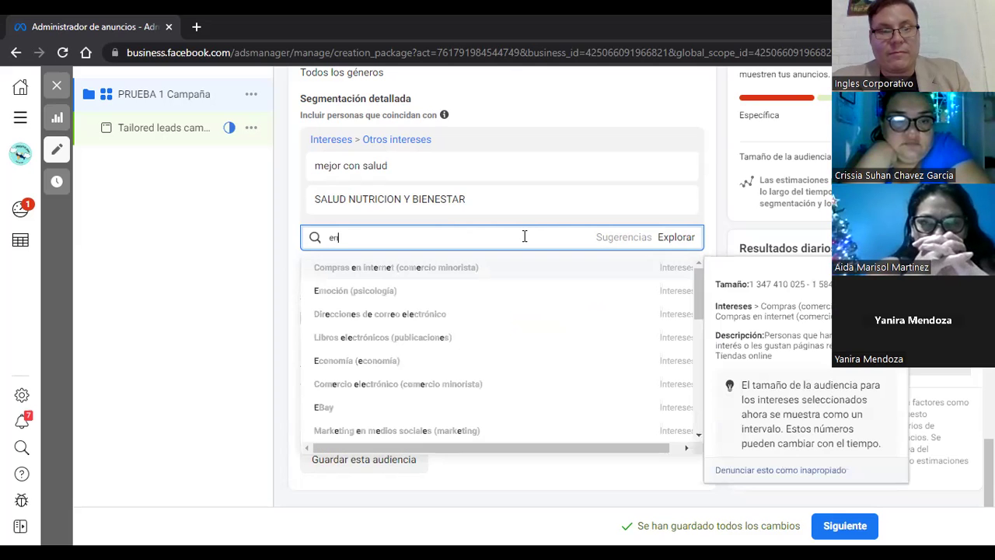
type("fer")
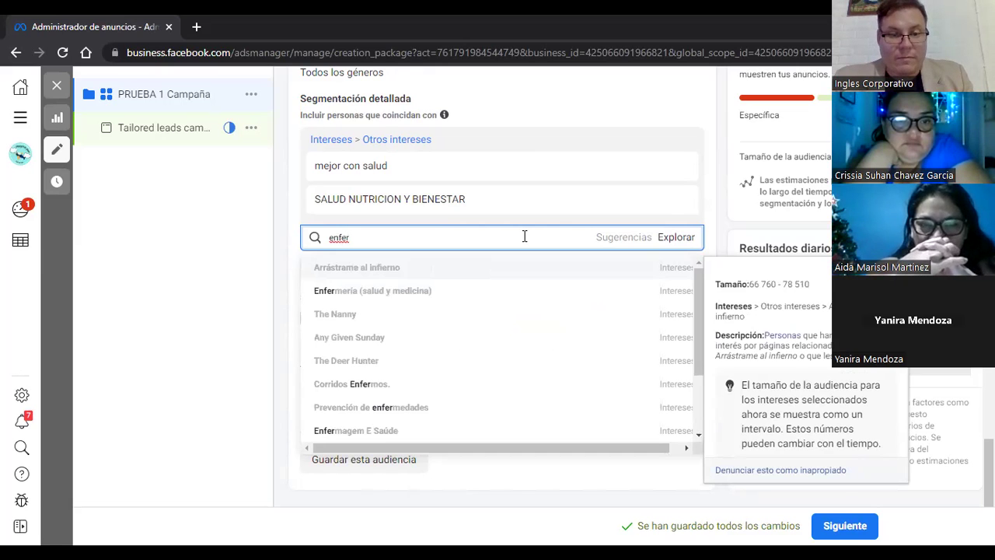
type("m")
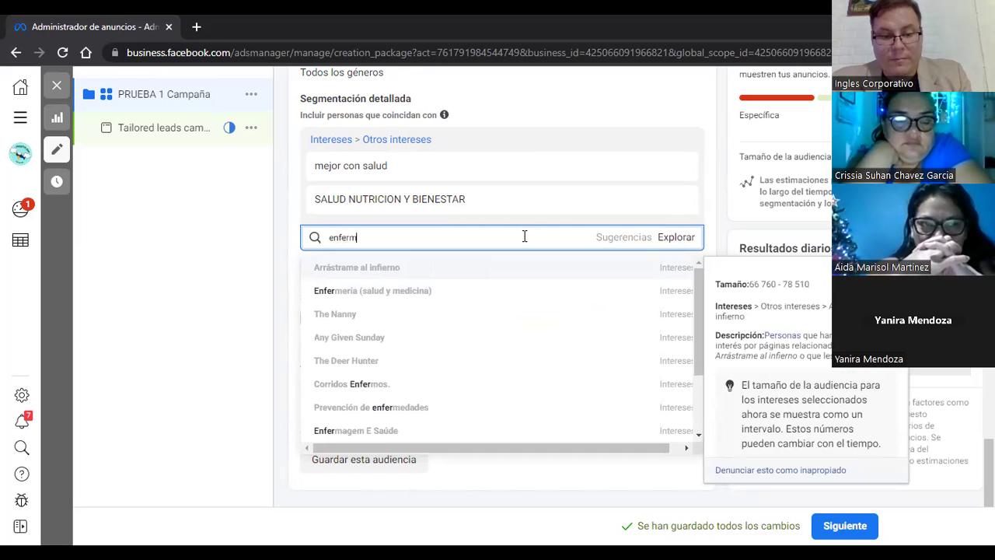
type("ed")
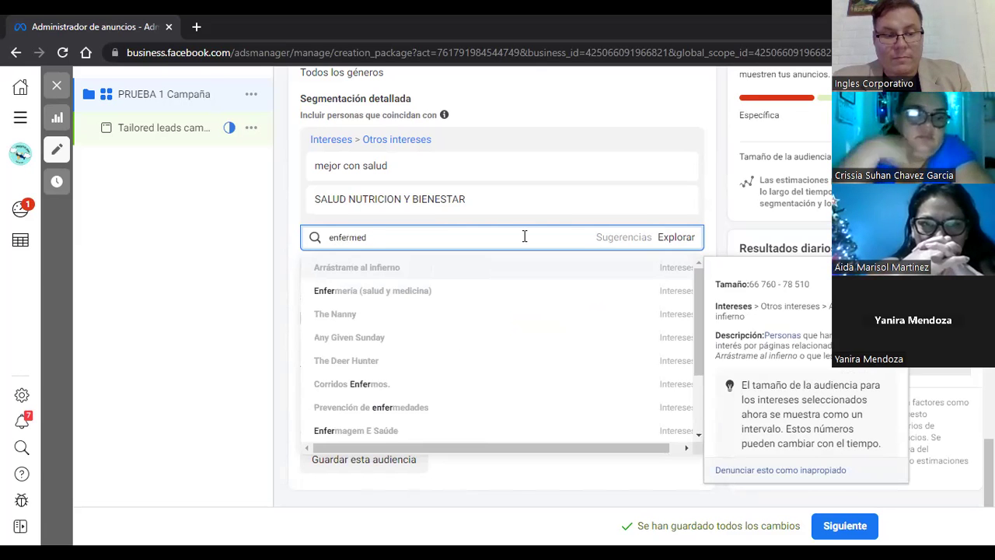
type("a")
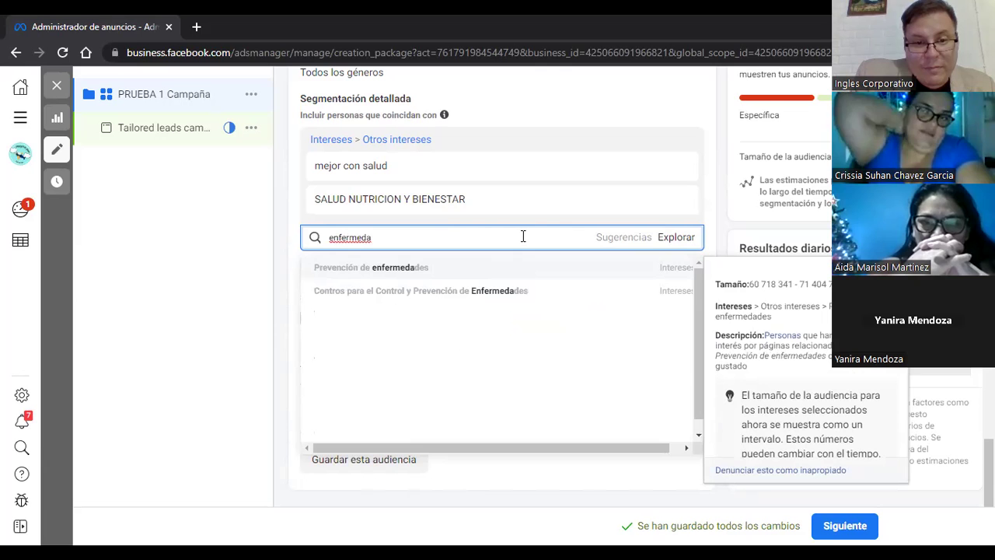
left_click(399, 269)
left_click(509, 271)
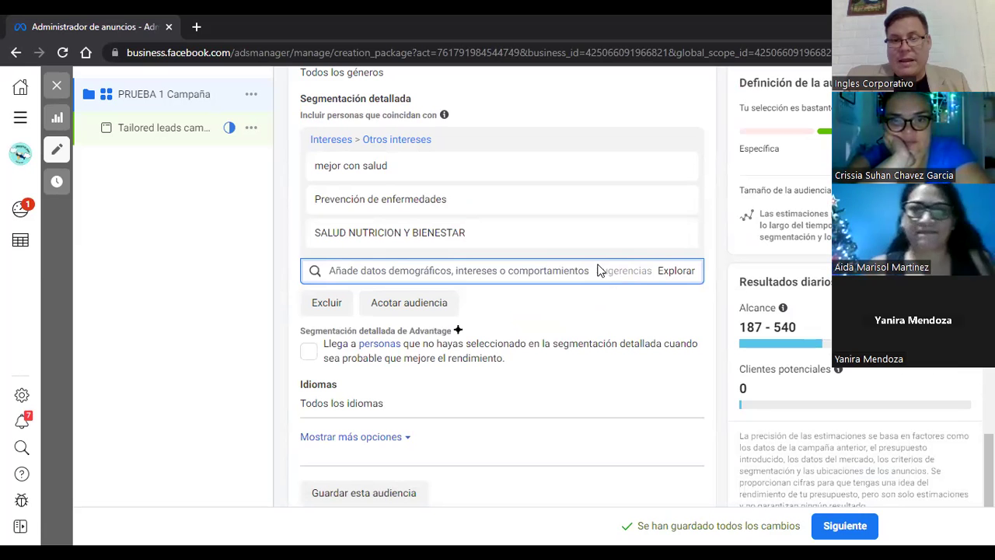
Narrow the audience with an additional condition people must also match, and view its suggested targeting options
mouse_move(417, 170)
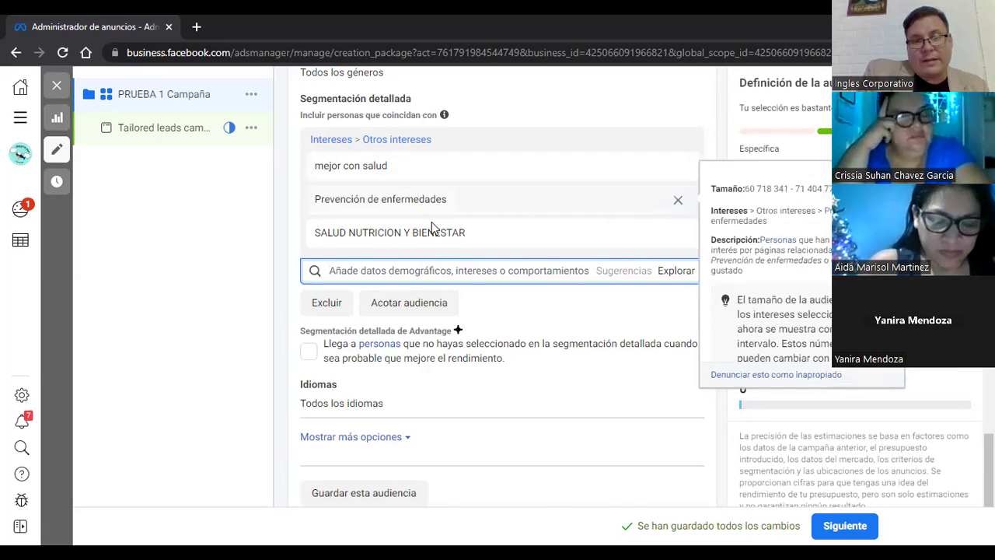
left_click(457, 269)
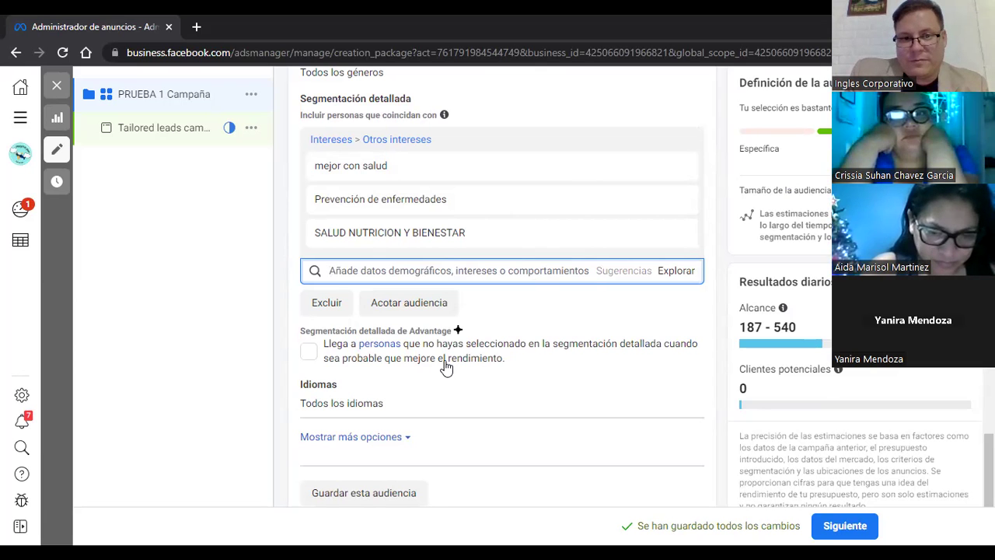
left_click(427, 308)
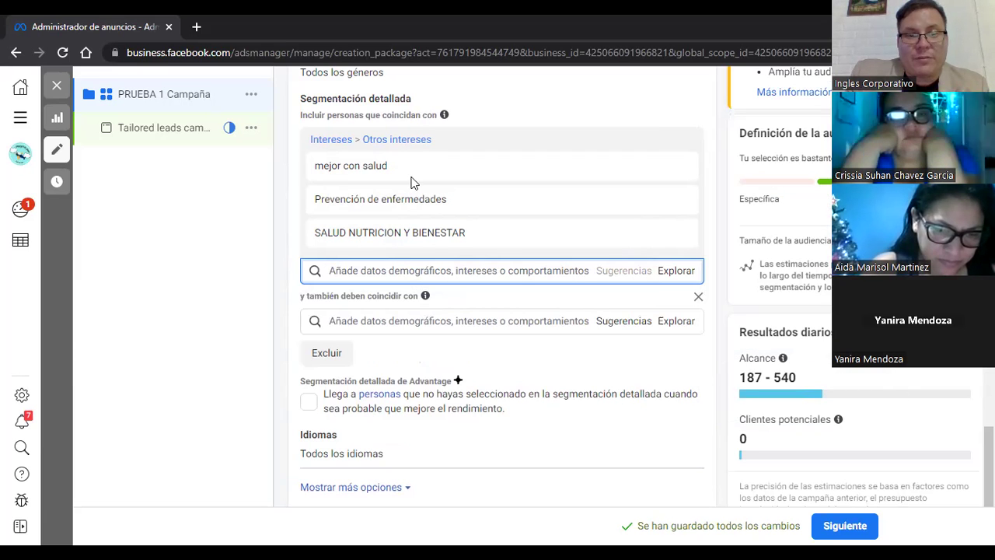
left_click(565, 320)
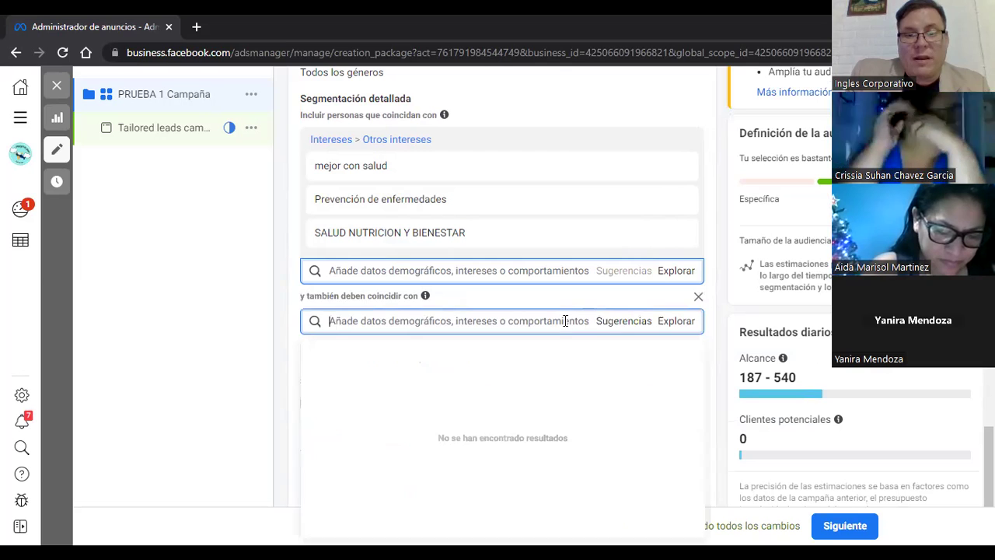
left_click(614, 322)
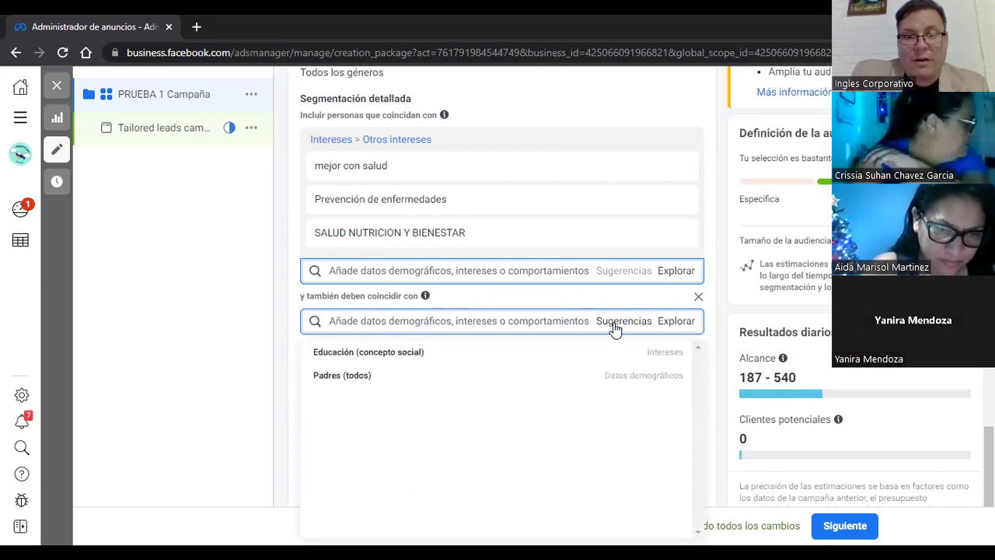
left_click(539, 321)
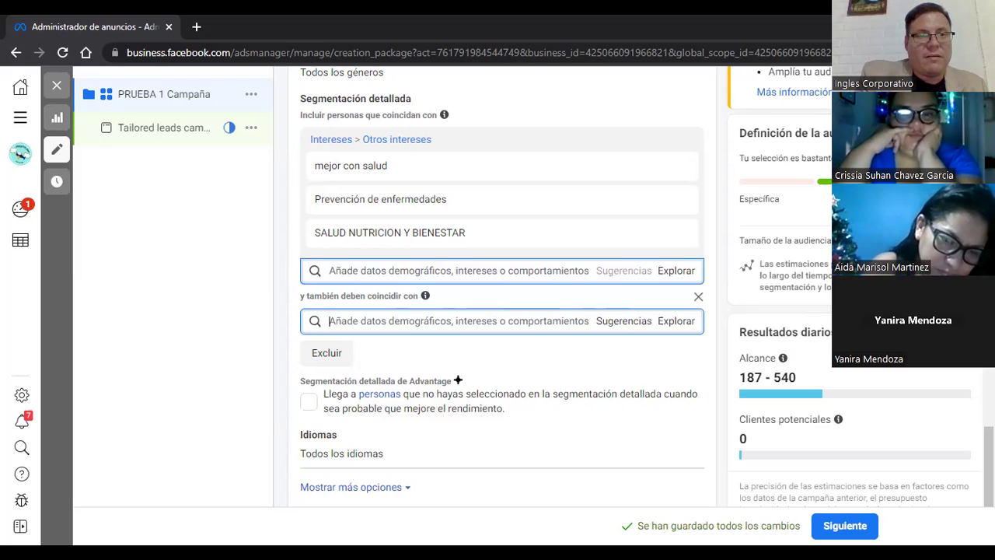
key("alt+Tab")
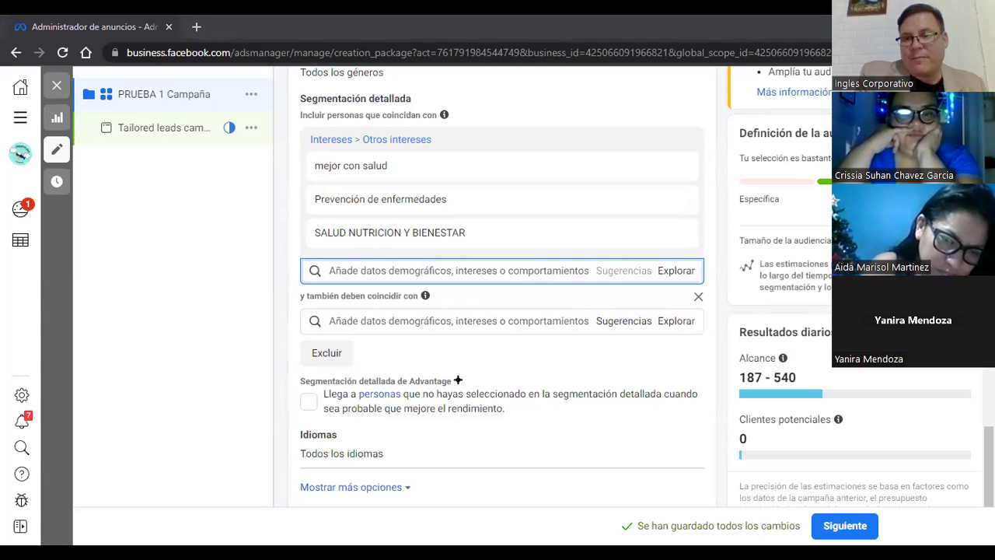
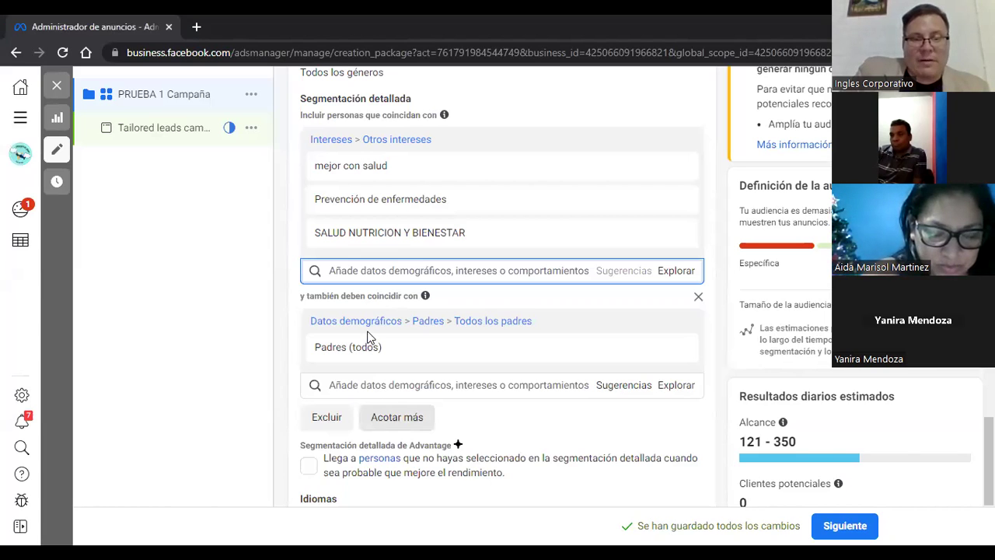
Check the details of the selected interests and add an exclusion condition to the detailed targeting
mouse_move(431, 333)
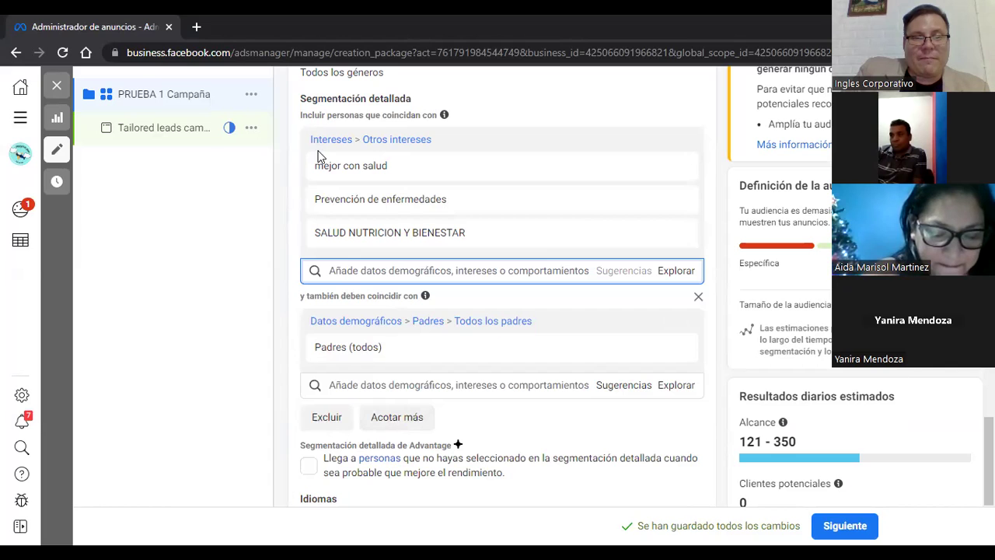
mouse_move(373, 165)
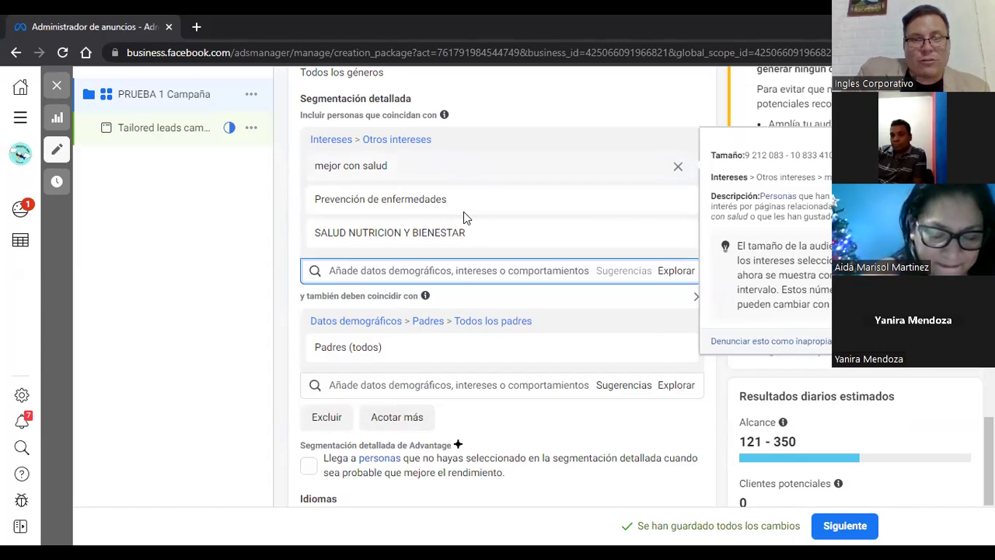
mouse_move(467, 233)
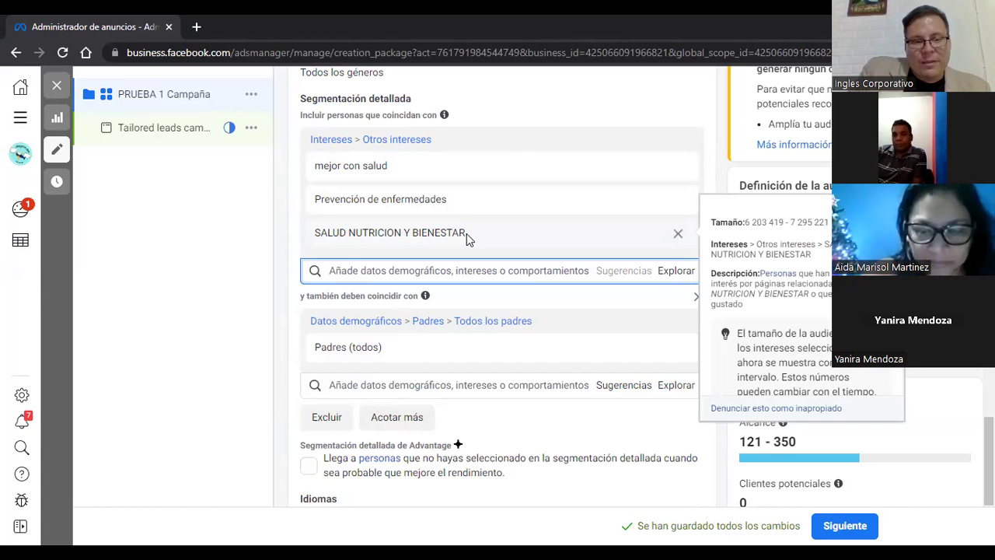
left_click(321, 421)
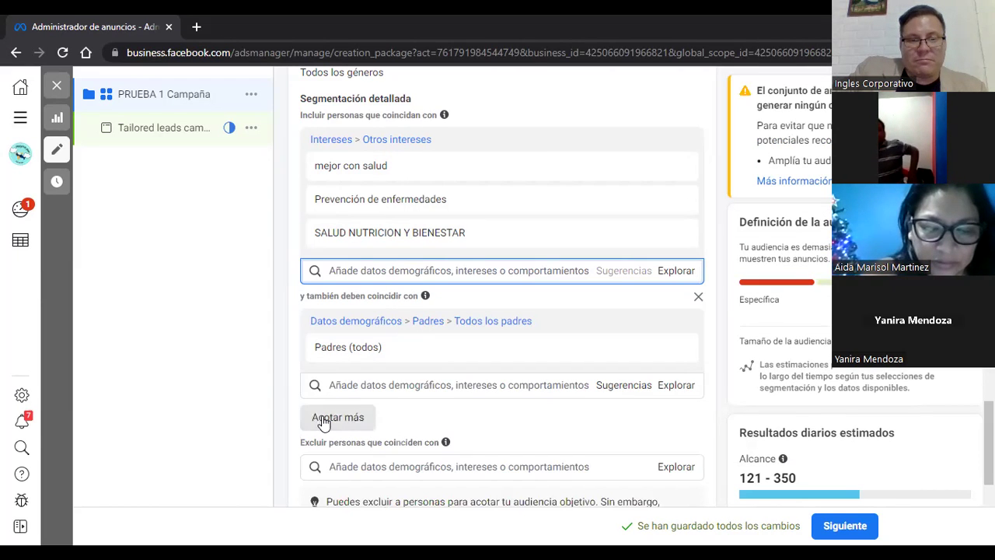
Search for "laboratorios" in the narrowing condition that contains Padres (todos)
left_click(348, 383)
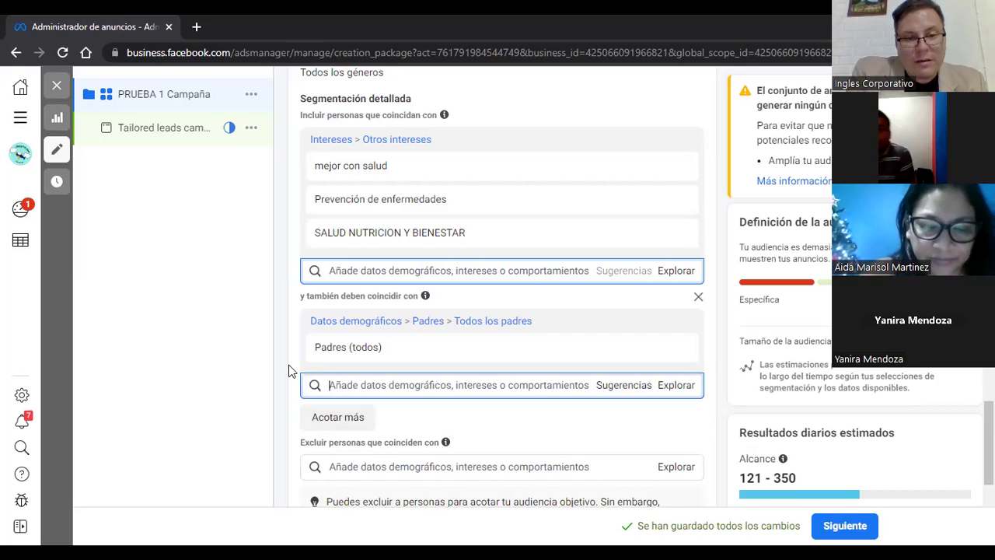
type("labor")
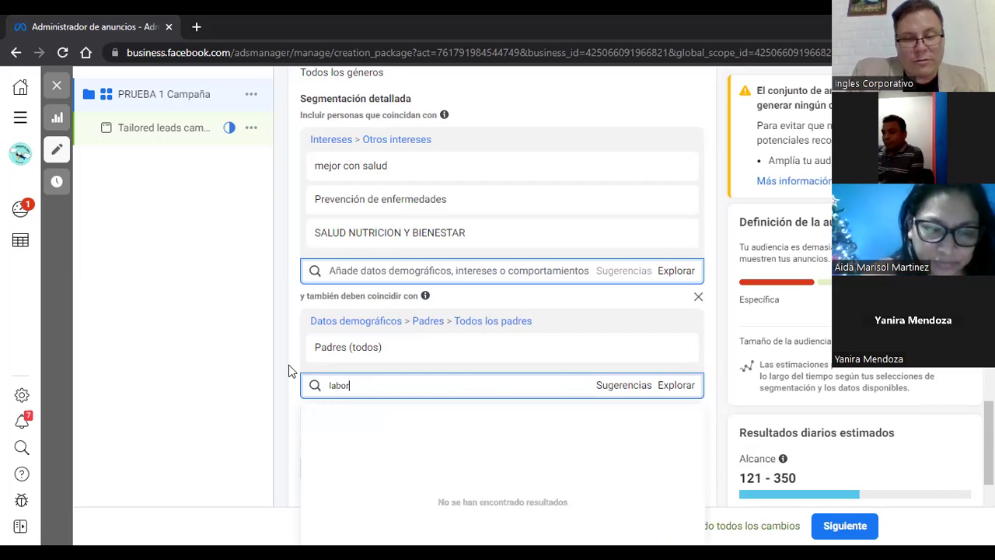
type("atorios")
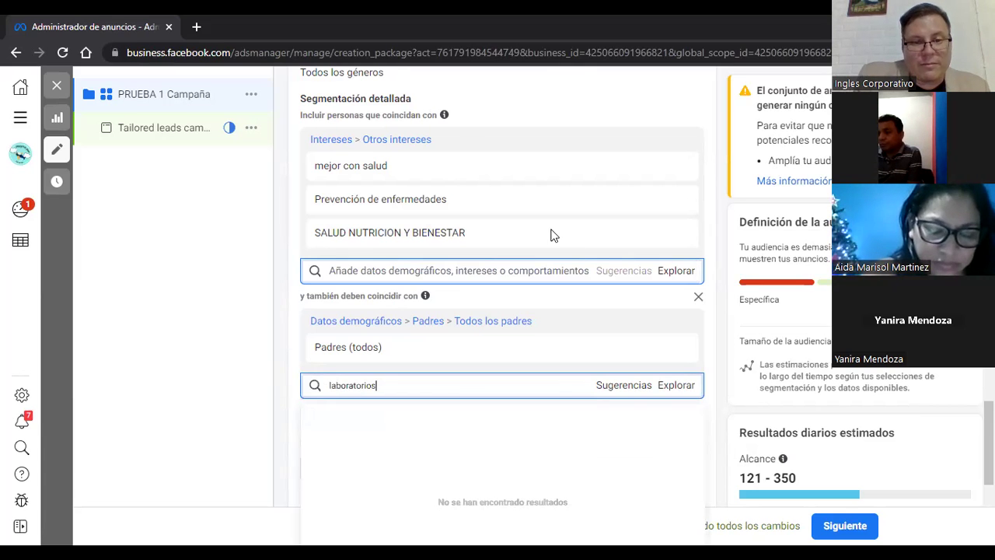
scroll(404, 166, "down", 3)
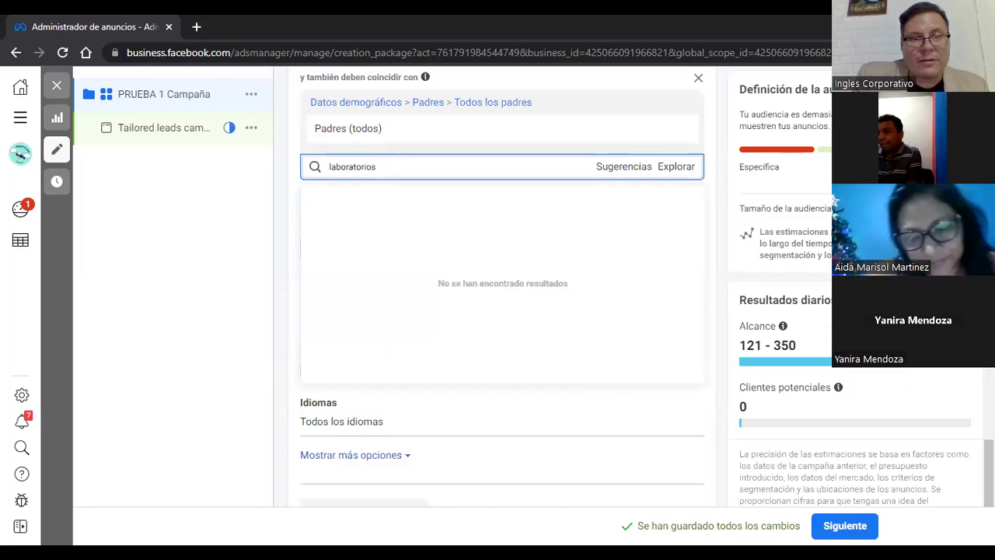
Clear the narrowing search for "laboratorios" and search the excluded audience's targeting options for "doctor"
double_click(352, 167)
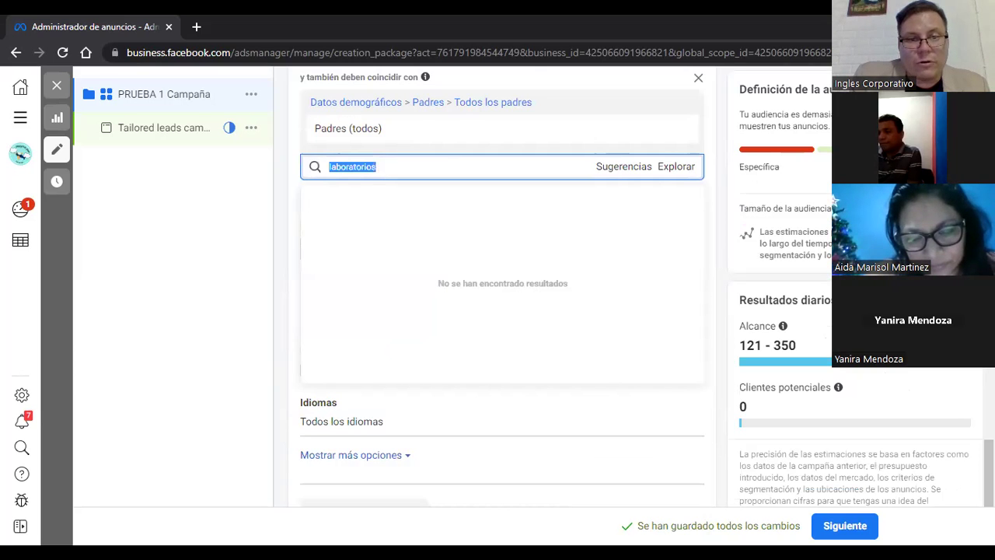
key("BackSpace")
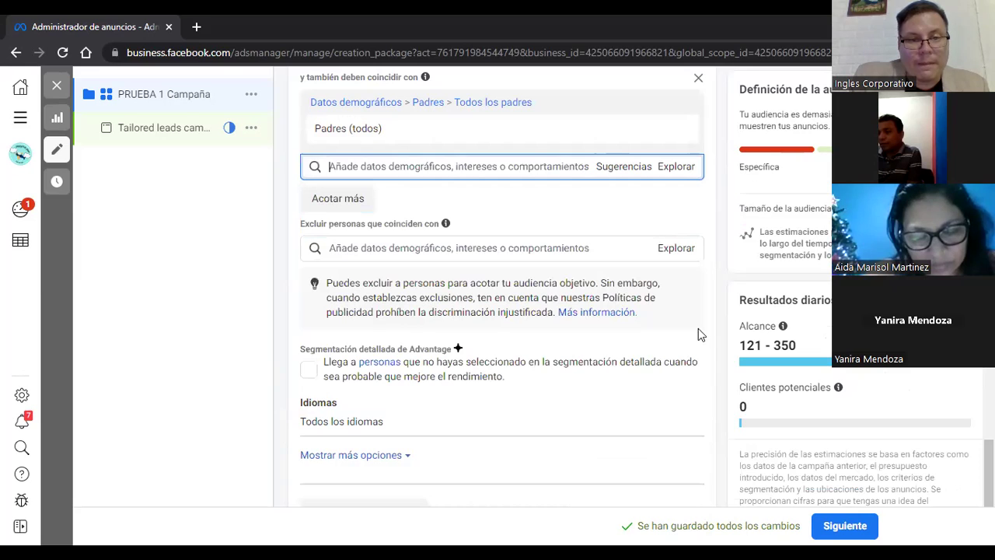
left_click(417, 248)
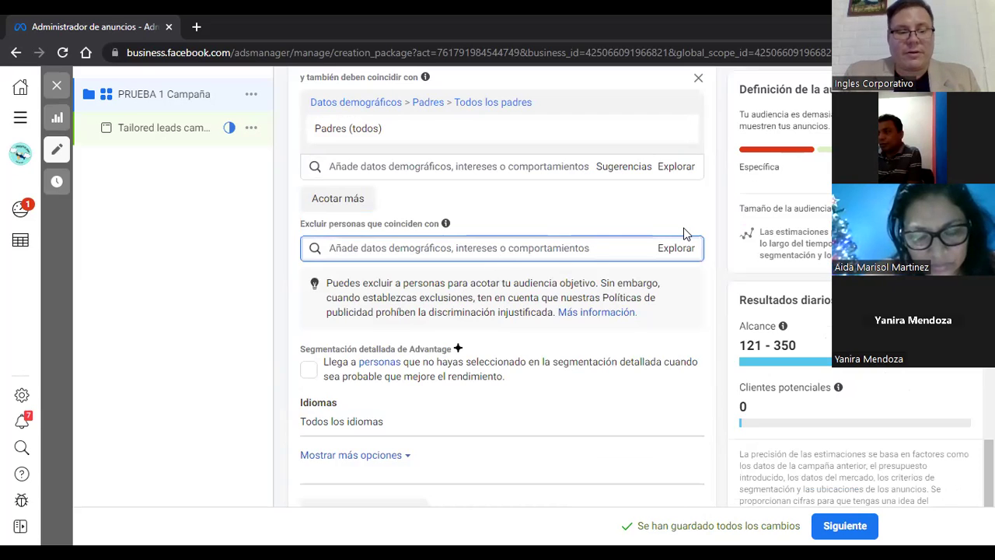
type("doc")
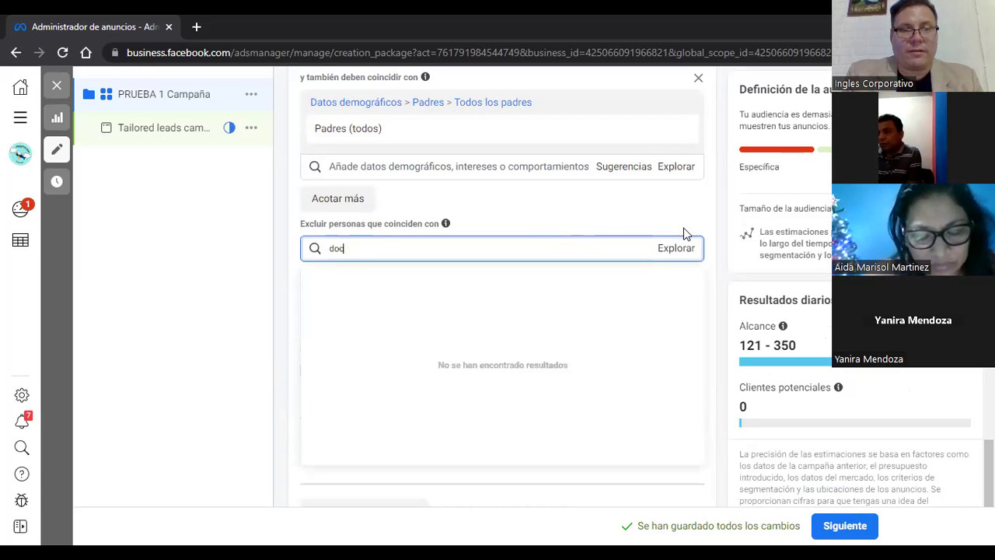
type("tores")
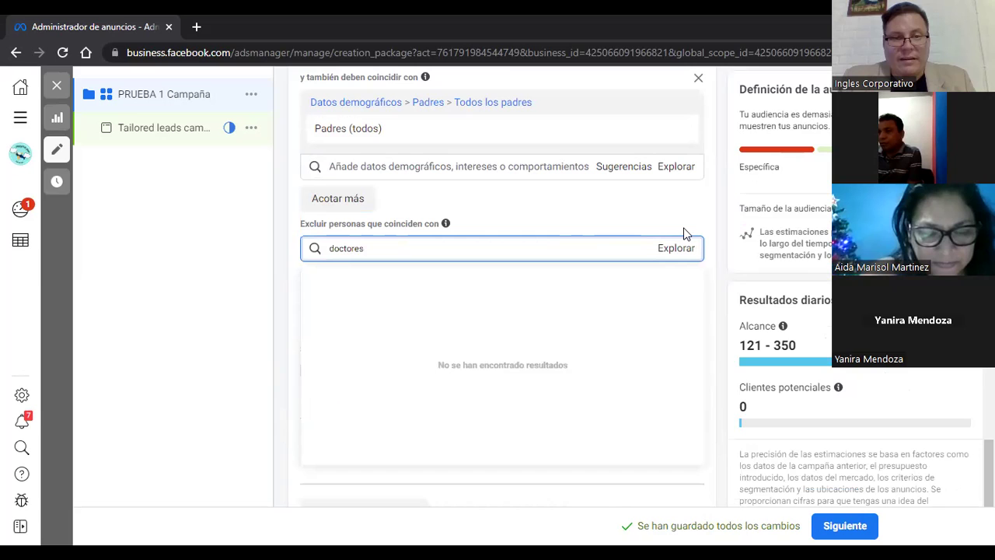
key("BackSpace")
key("BackSpace")
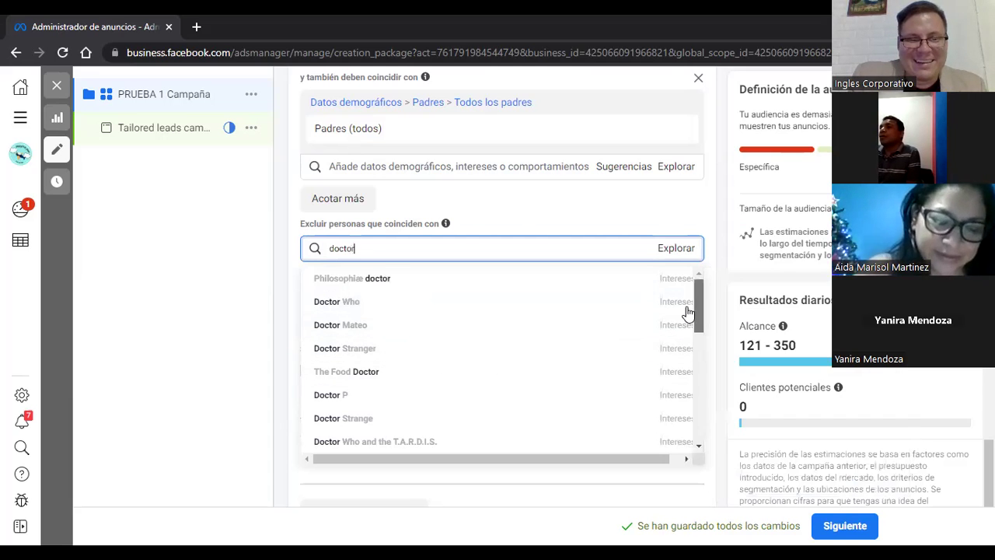
Add the interest Doctor Who to the excluded audience and remove it again
left_click(521, 307)
left_click(586, 247)
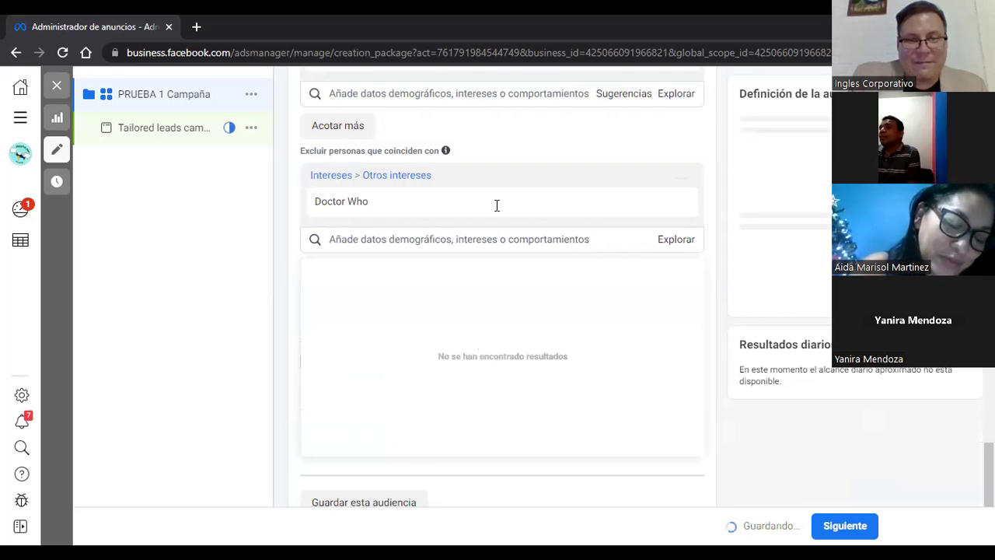
mouse_move(492, 198)
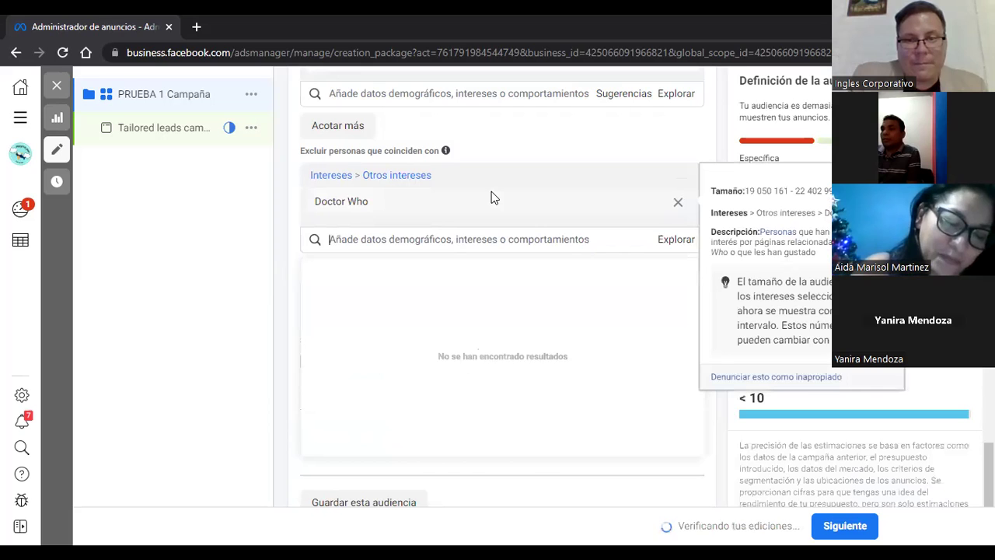
left_click(679, 204)
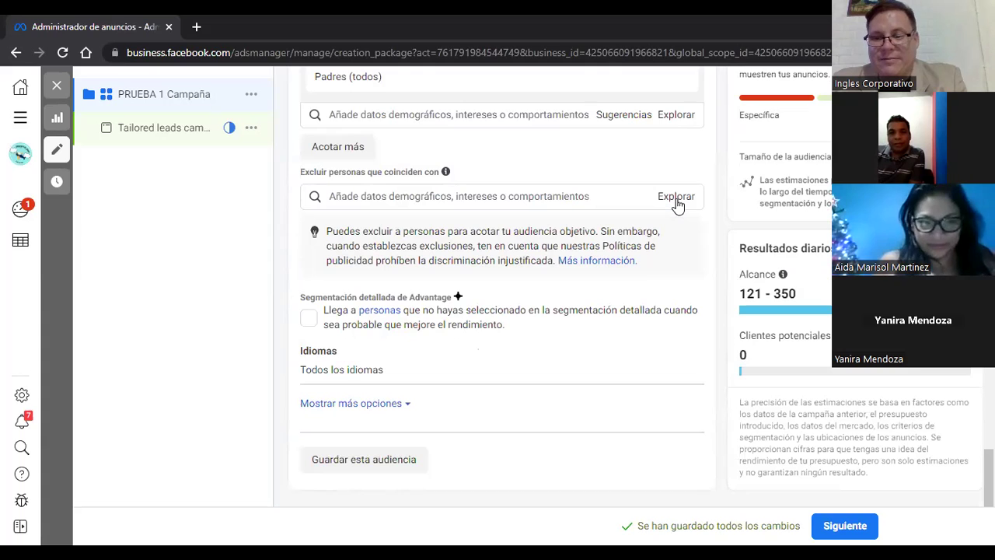
Search the exclusions for "doctor" and for "nurs", and exclude people with the interest Nursery
left_click(570, 194)
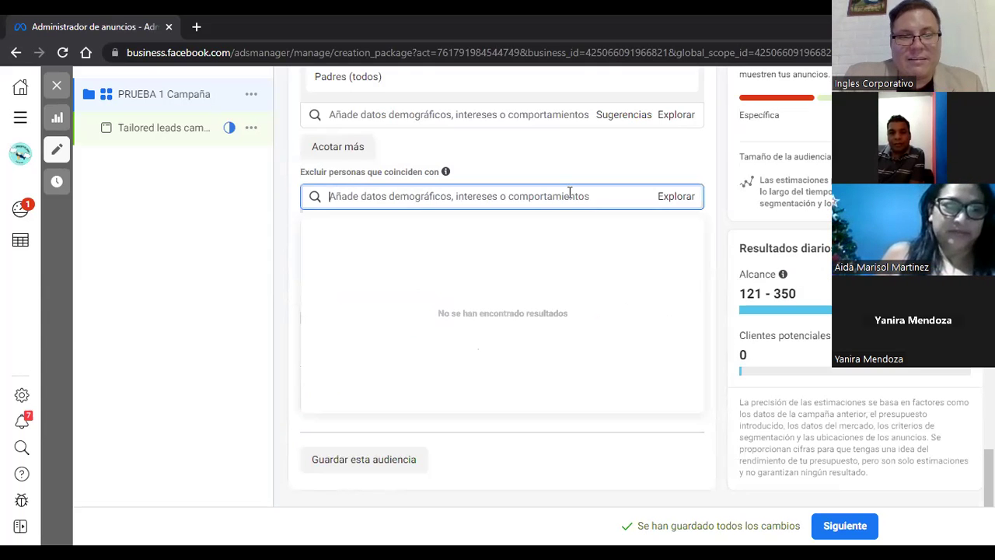
type("do")
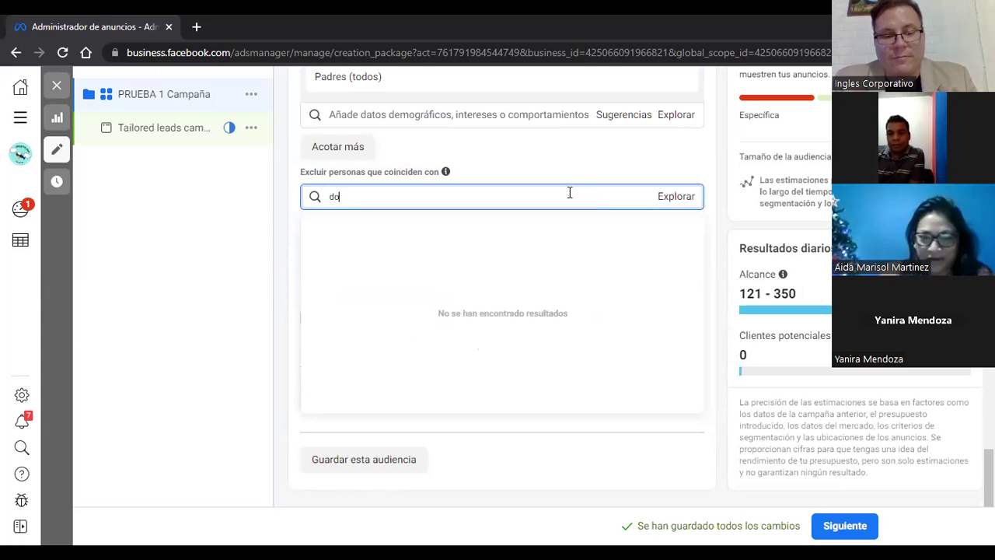
type("ctor")
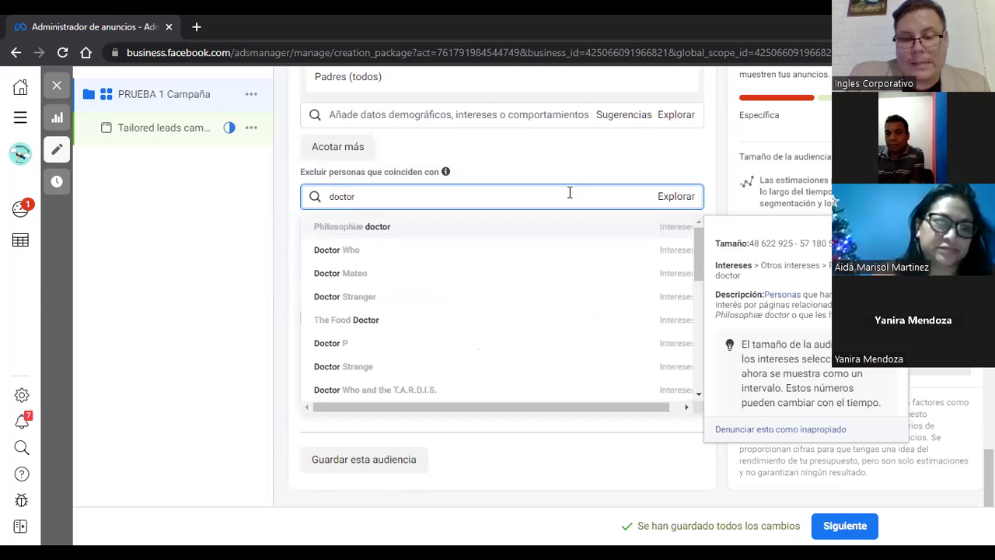
double_click(570, 193)
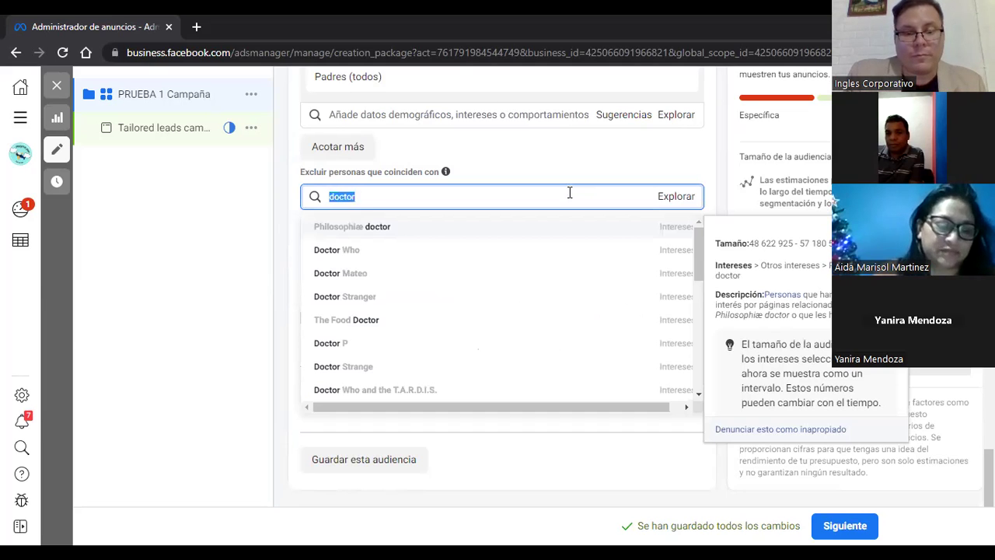
type("nurs")
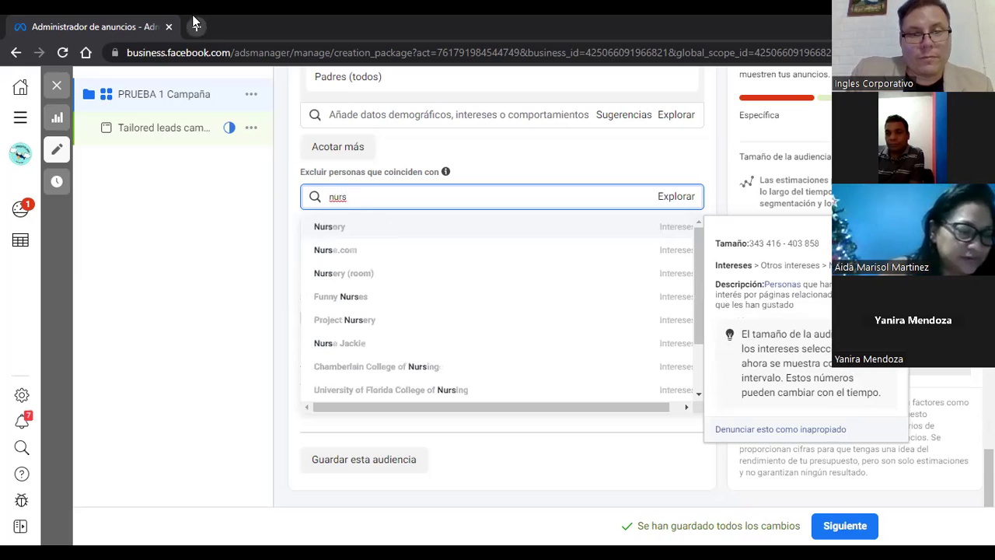
left_click(340, 234)
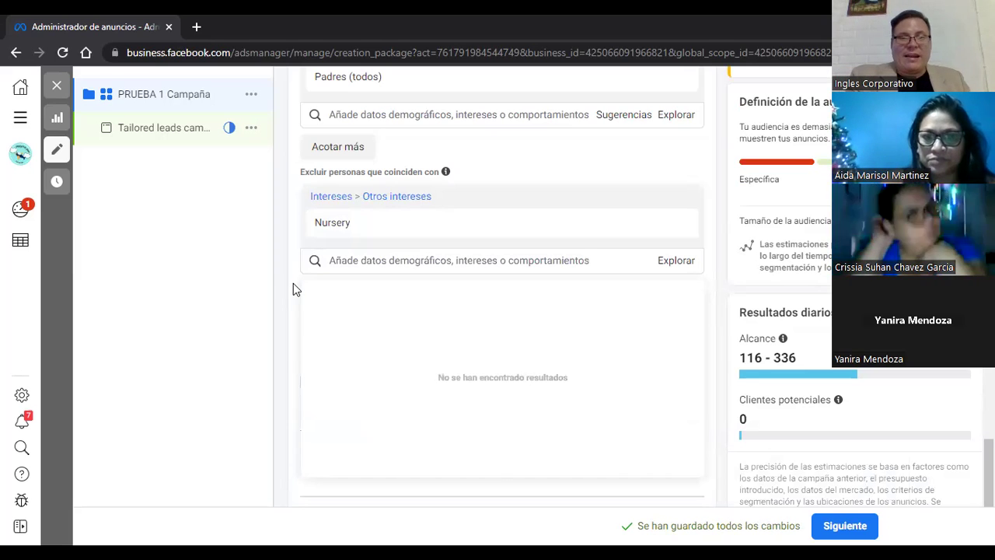
Search the exclusions for "laboratory" and exclude people with the interest Laboratorio
scroll(294, 289, "up", 2)
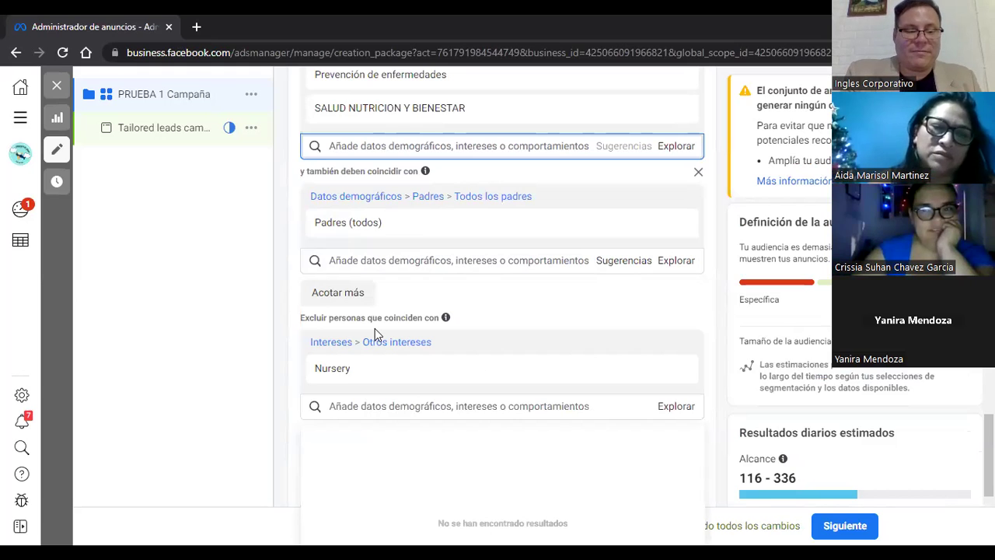
type("labo")
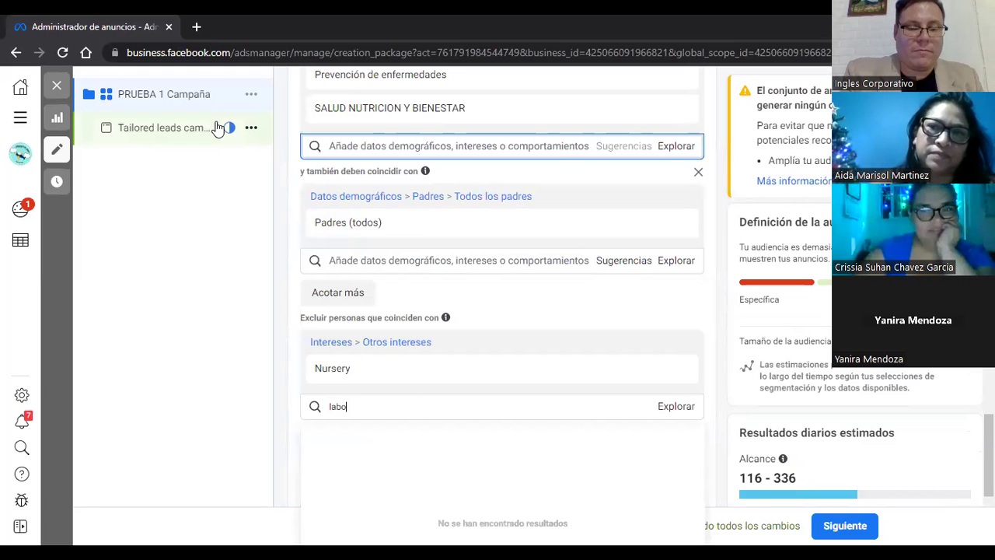
type("ratoty")
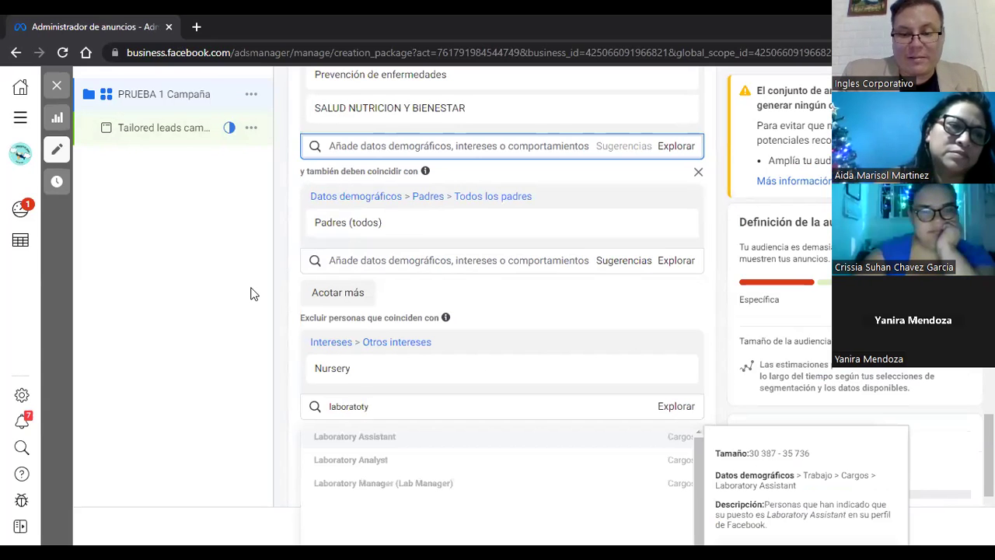
key("BackSpace")
key("BackSpace")
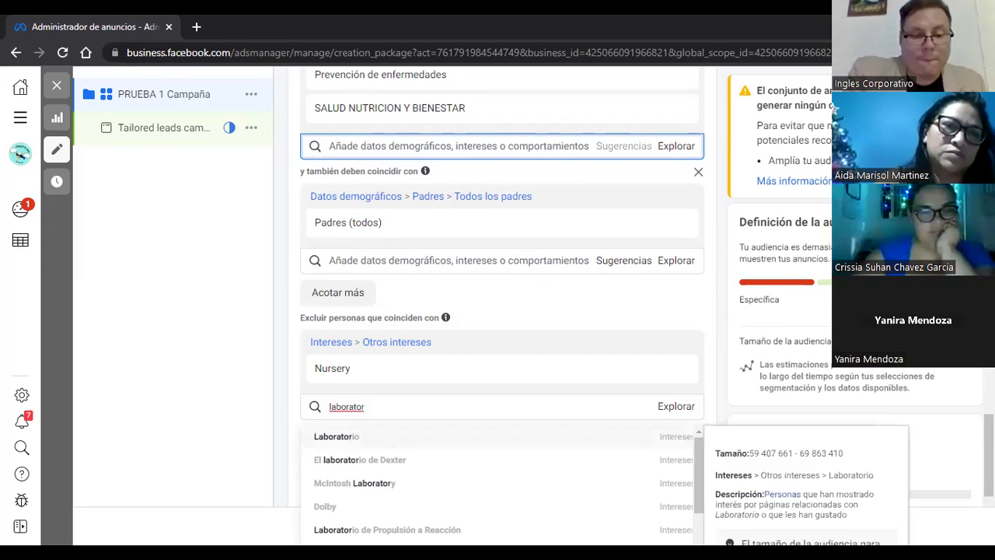
type("y")
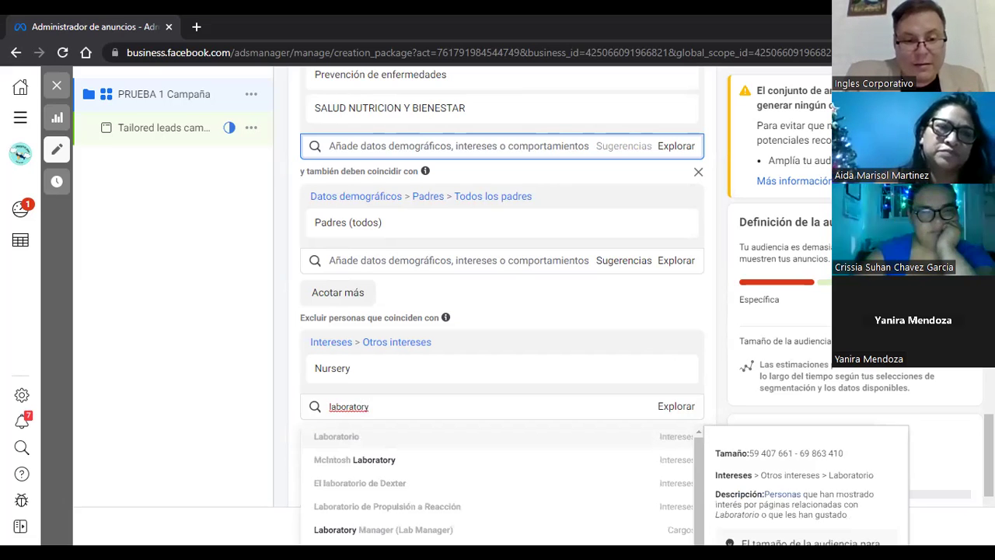
left_click(340, 438)
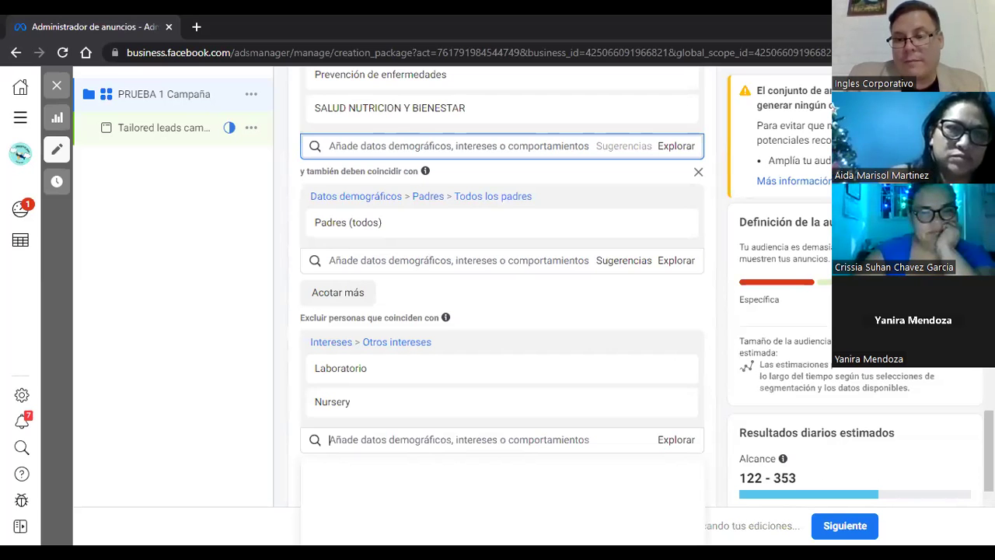
Remove Padres (todos) and its narrowing condition from the detailed targeting
scroll(458, 297, "down", 3)
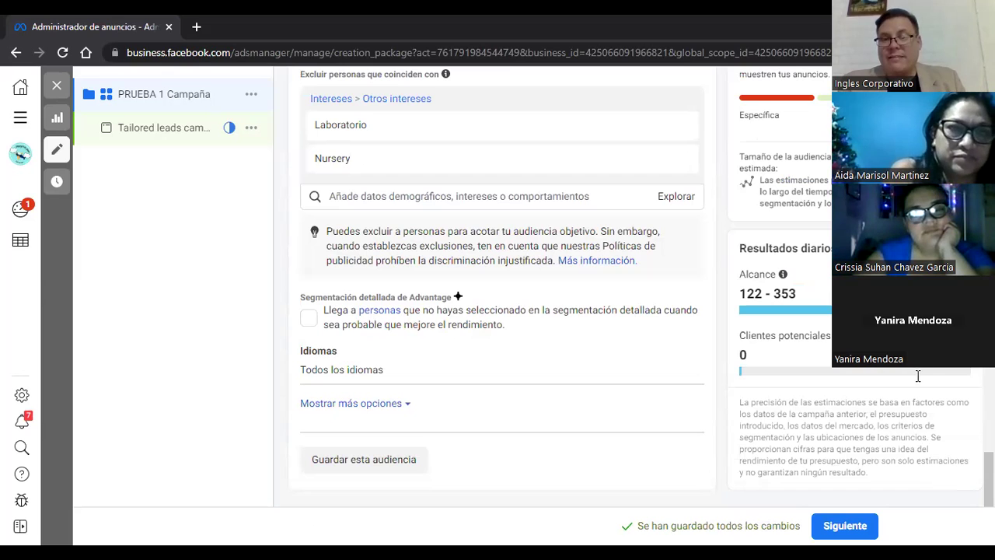
scroll(908, 387, "up", 10)
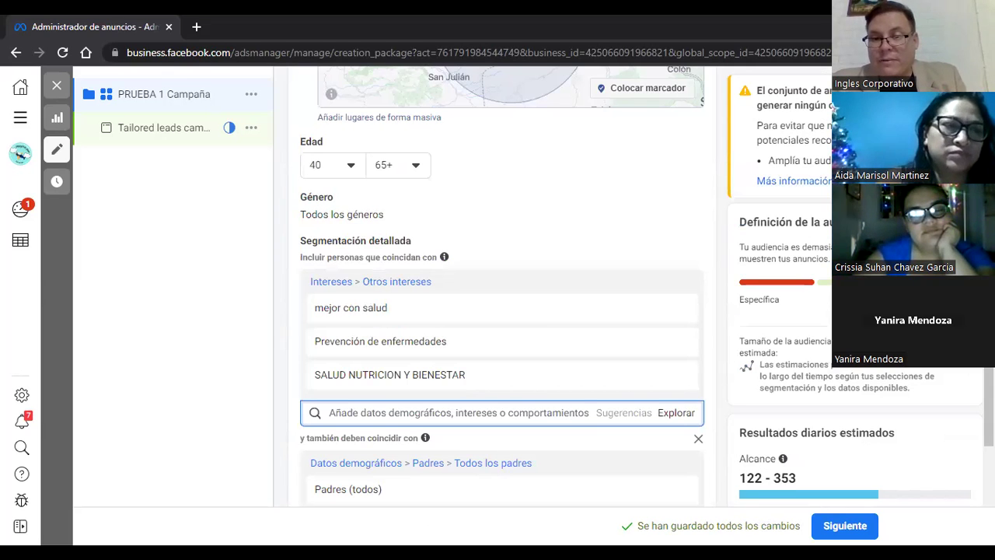
scroll(793, 263, "down", 2)
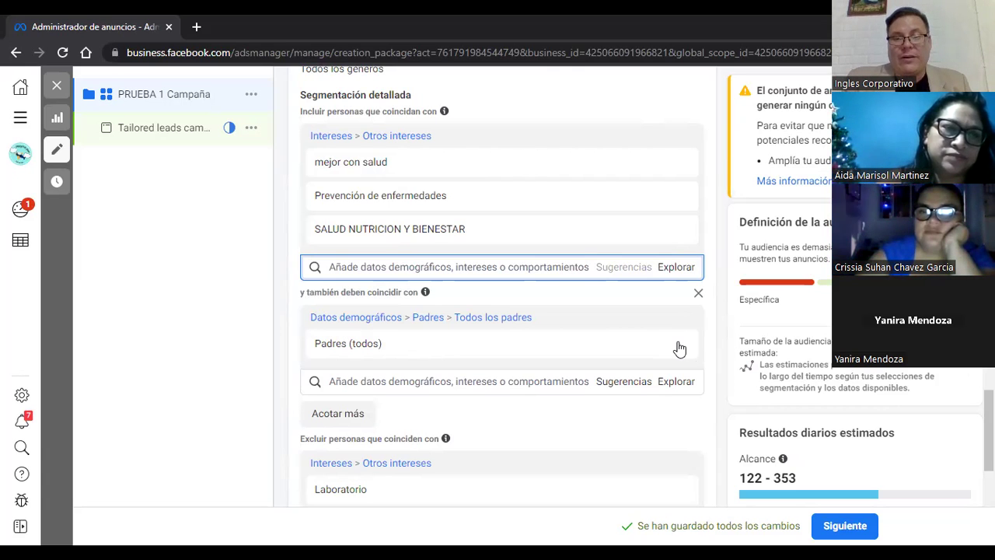
mouse_move(678, 348)
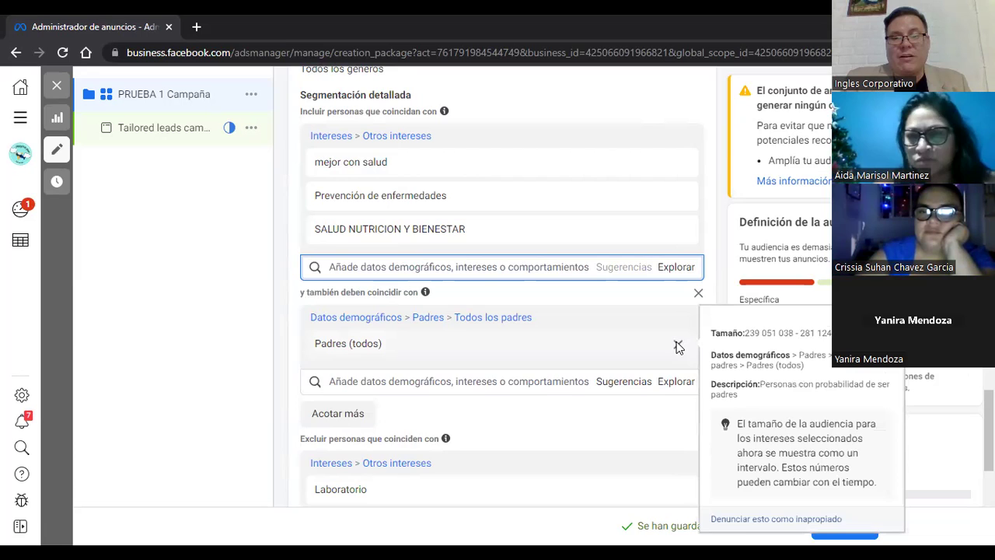
left_click(678, 346)
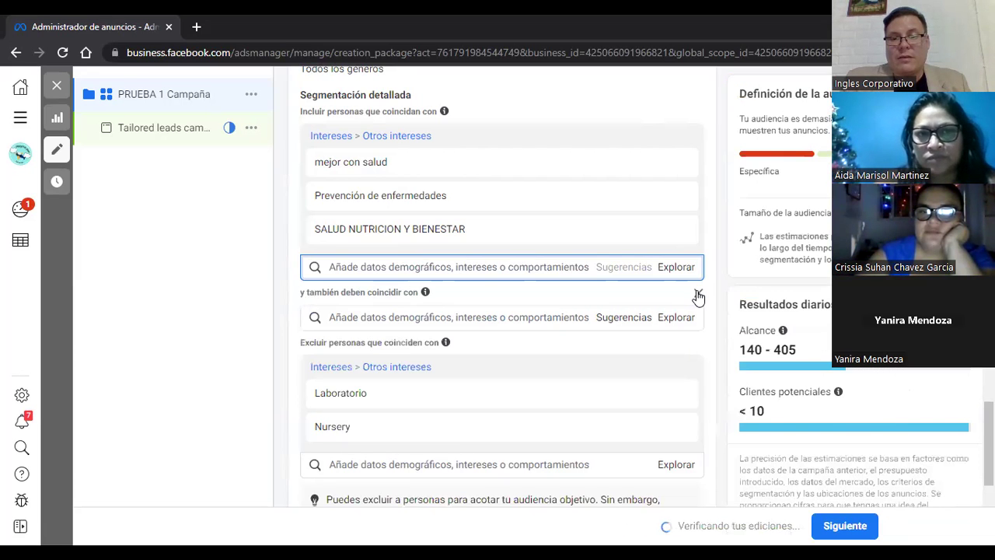
left_click(699, 295)
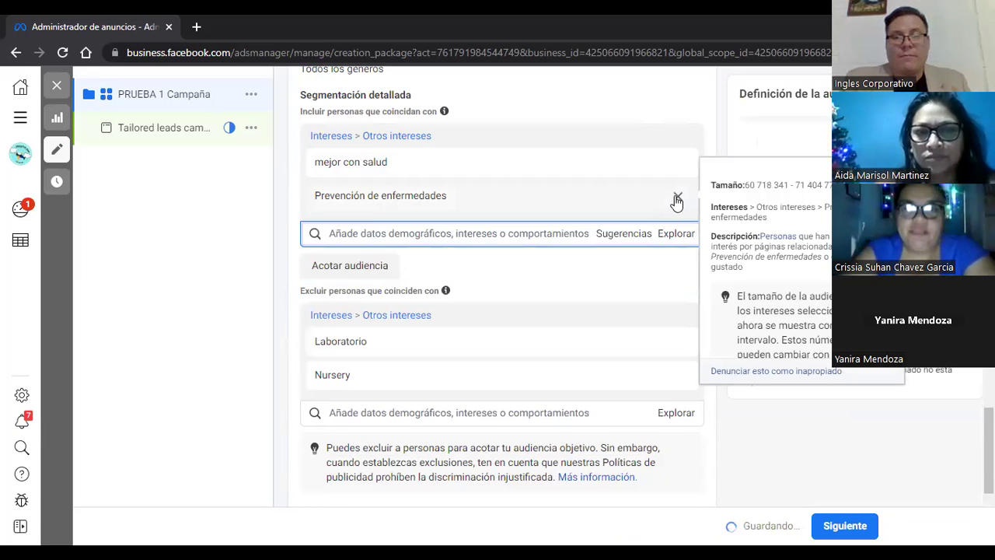
Remove the included interests Prevención de enfermedades and mejor con salud, and the excluded interests Laboratorio and Nursery
left_click(678, 197)
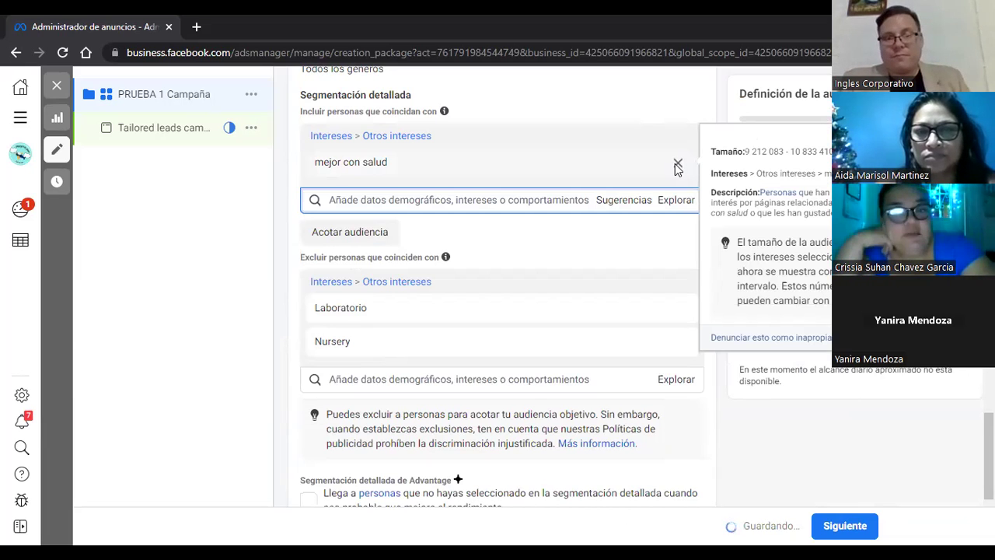
left_click(677, 163)
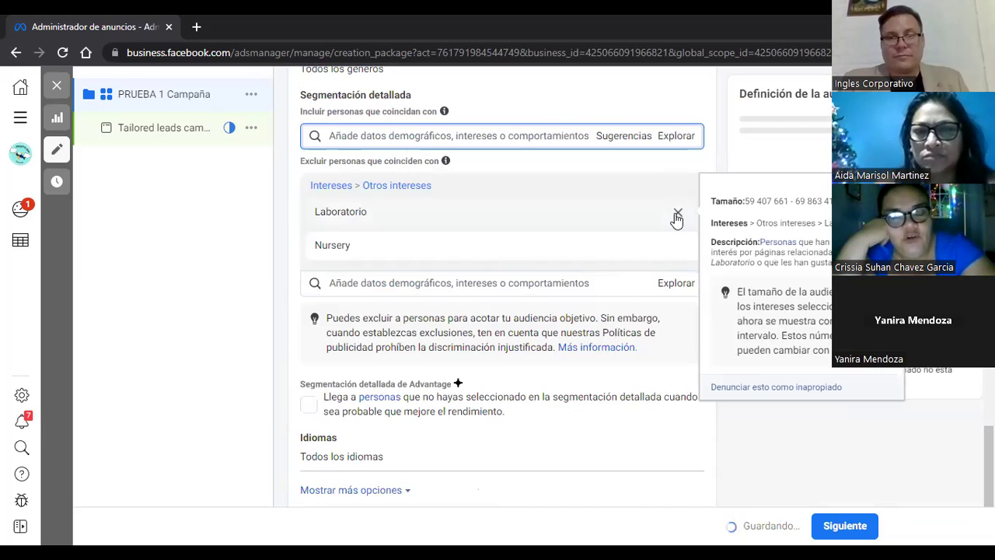
left_click(678, 214)
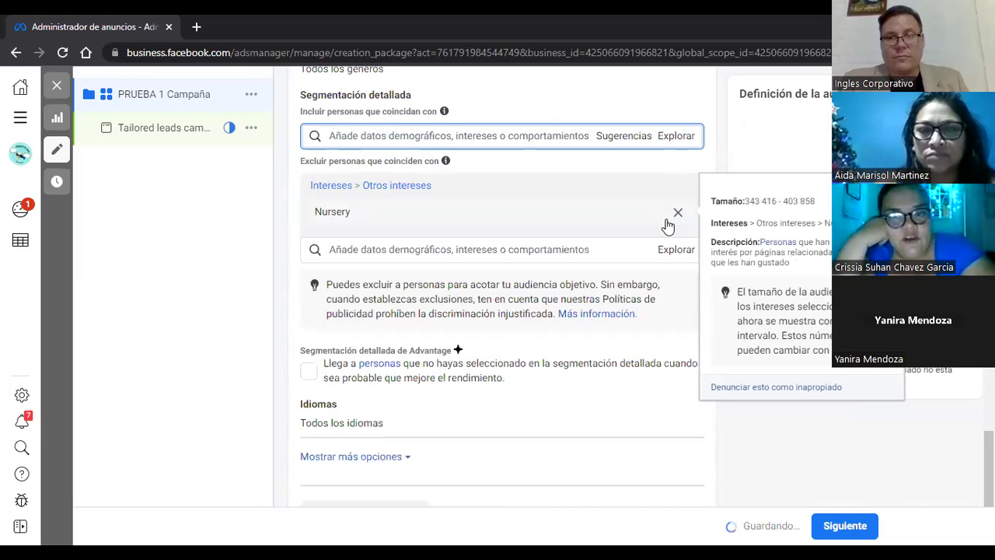
left_click(678, 213)
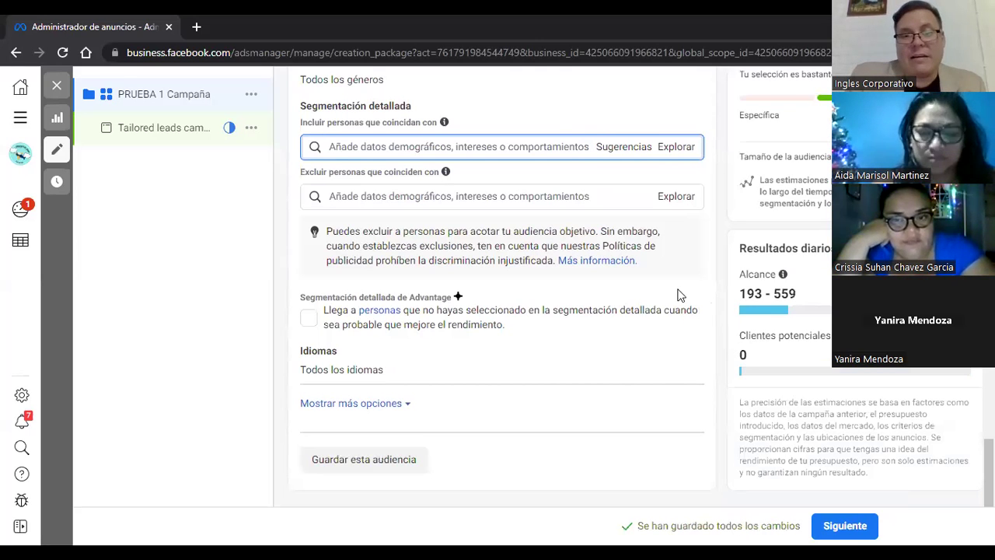
Review the audience's location, age range and emptied detailed targeting, and examine the estimated daily reach
scroll(403, 280, "up", 4)
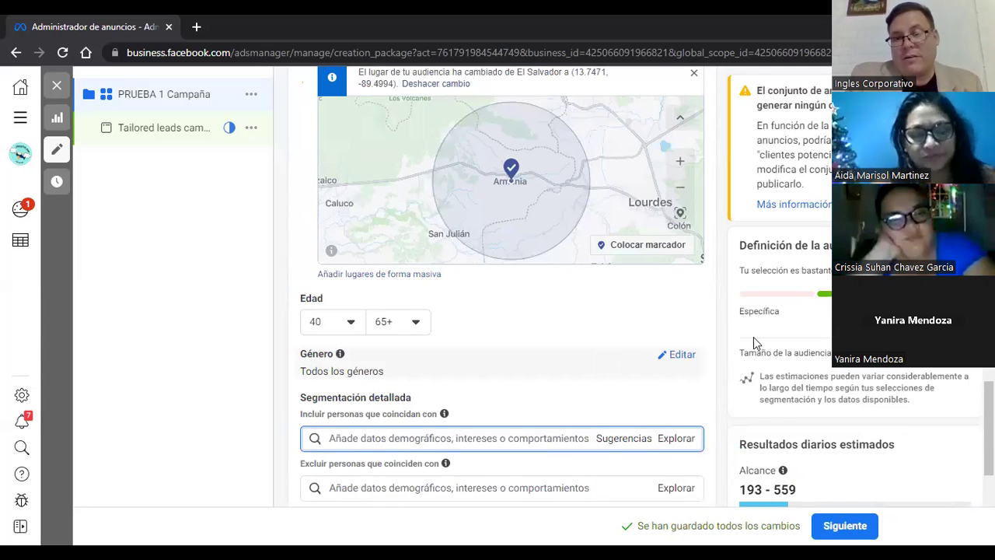
scroll(762, 296, "down", 2)
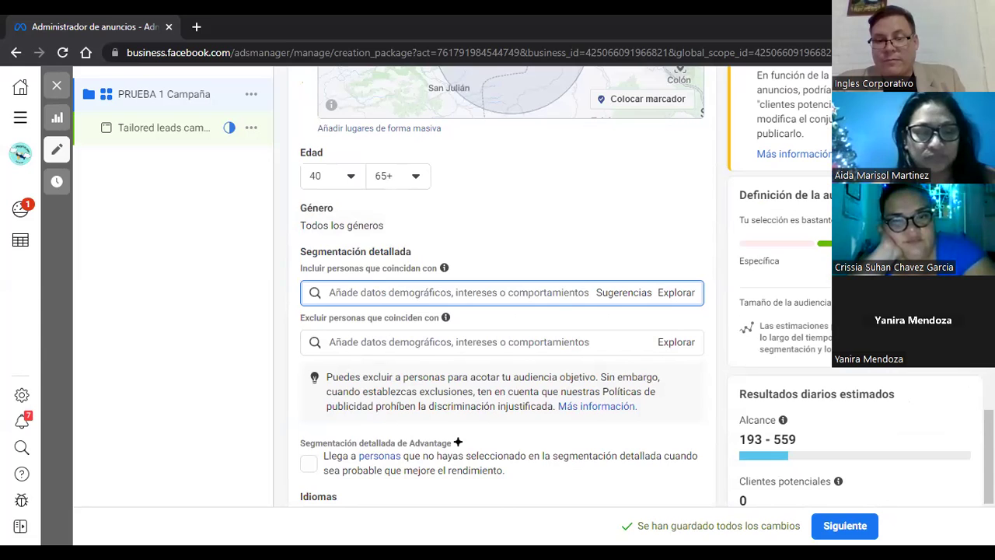
scroll(807, 298, "down", 2)
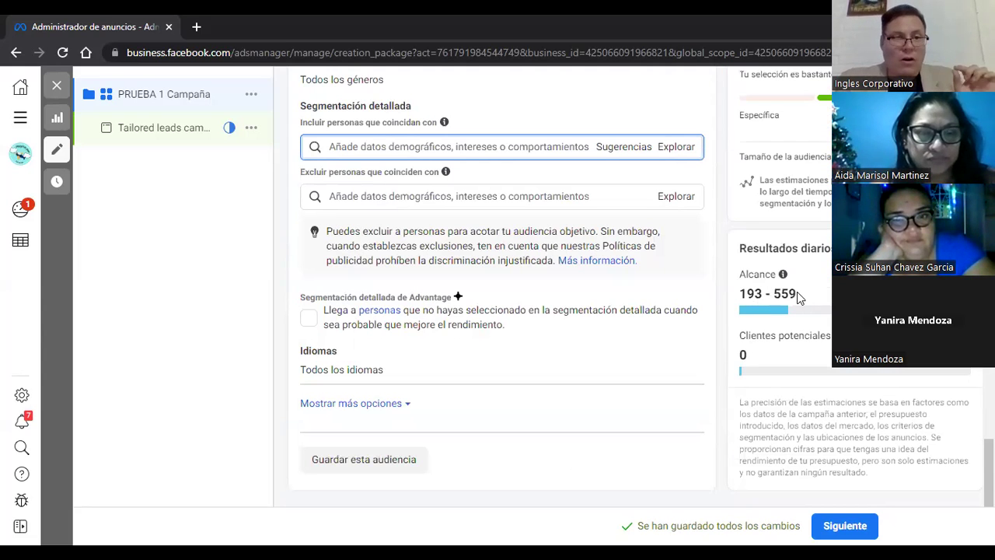
left_click_drag(752, 278, 792, 293)
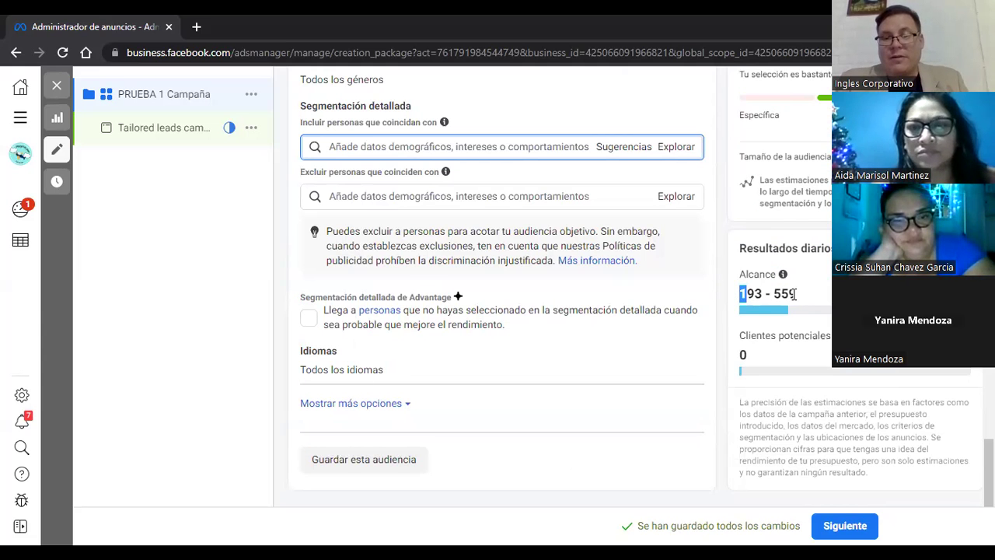
Review the audience's location, age range and detailed targeting, including the suggested targeting options
left_click(713, 411)
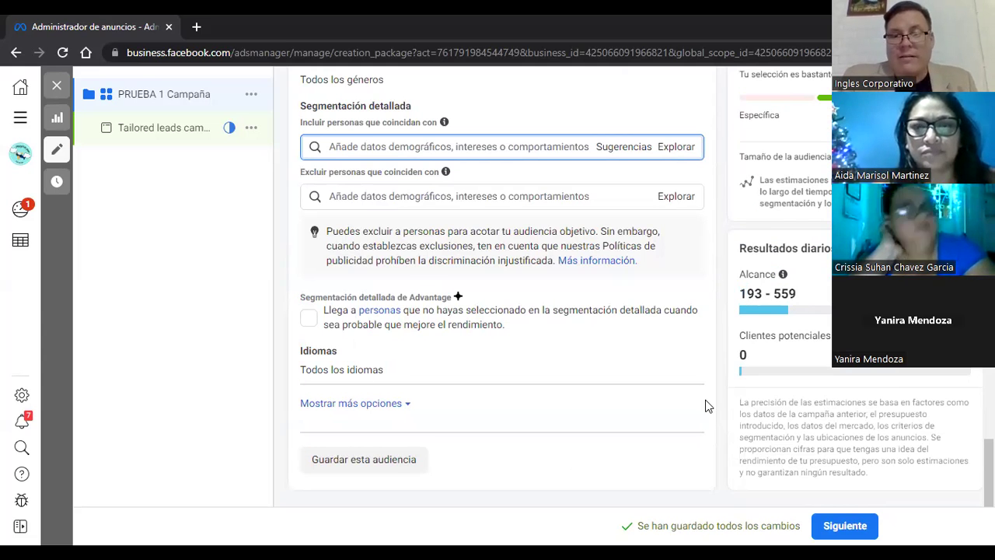
scroll(706, 405, "up", 2)
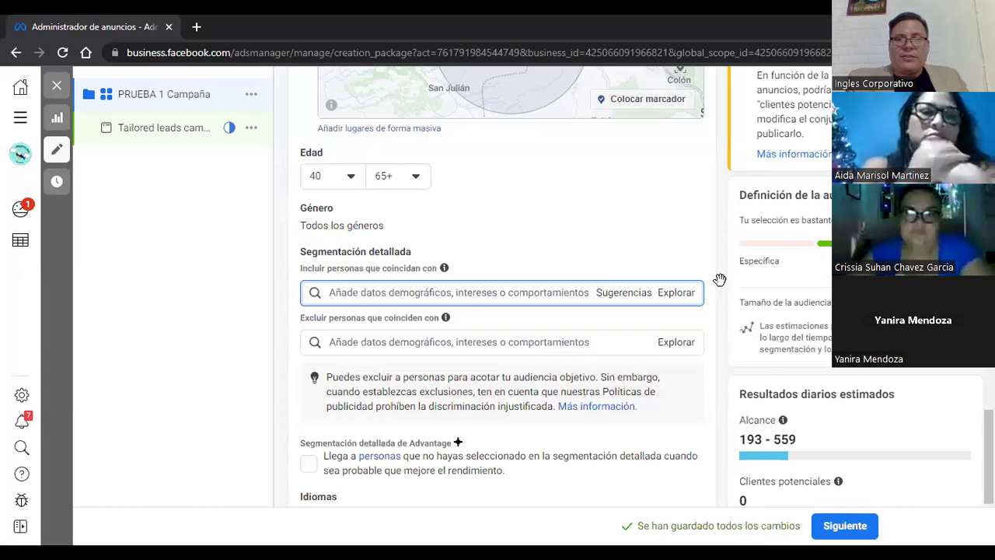
scroll(545, 214, "up", 3)
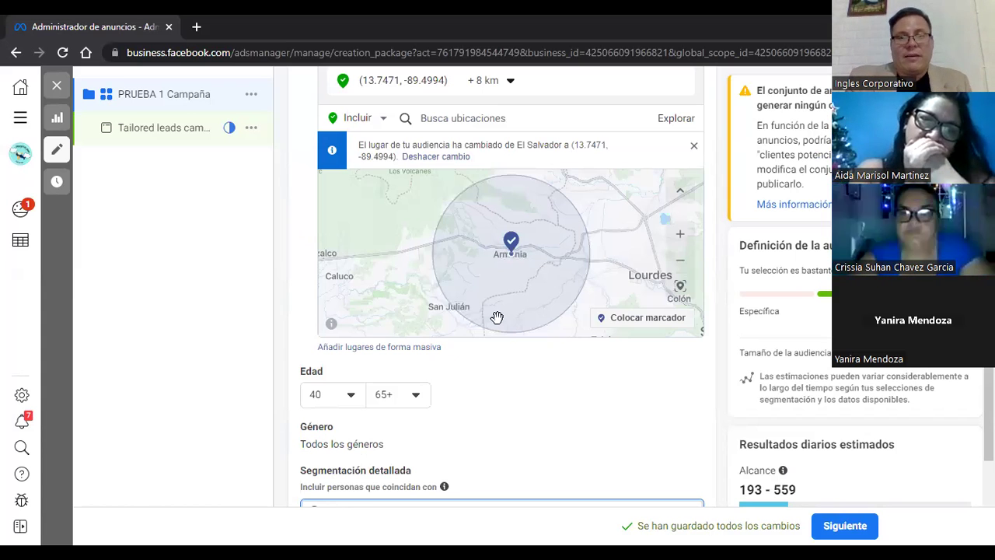
scroll(537, 346, "down", 2)
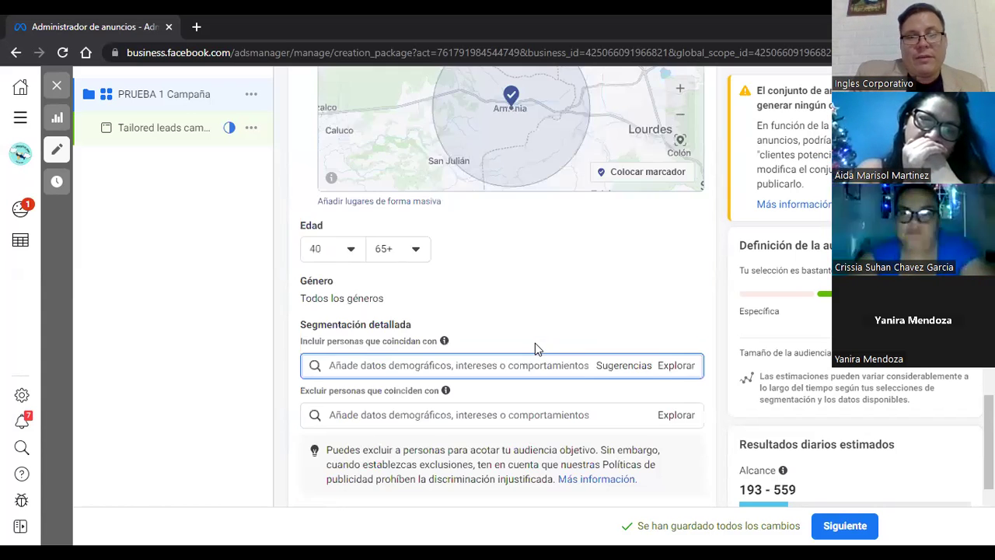
scroll(535, 343, "down", 2)
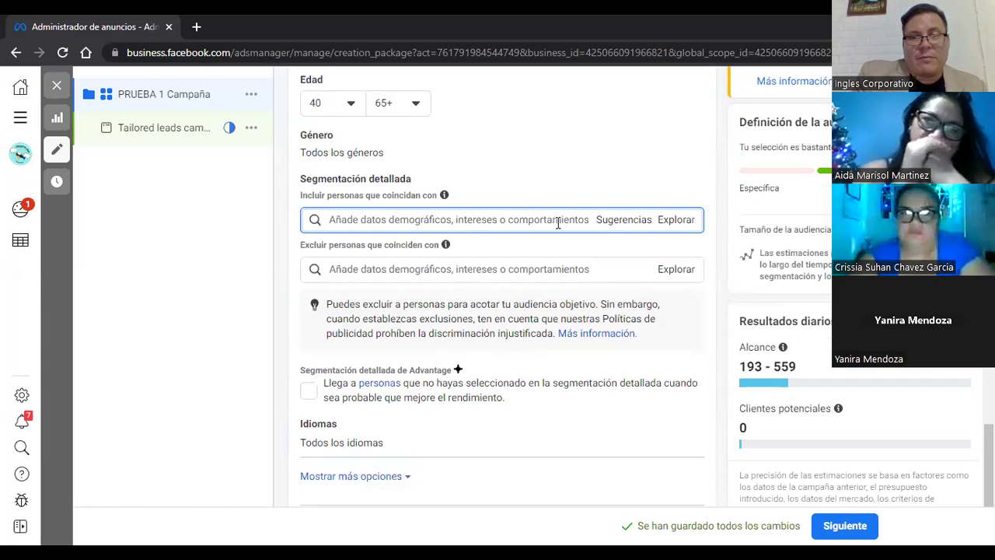
left_click(611, 221)
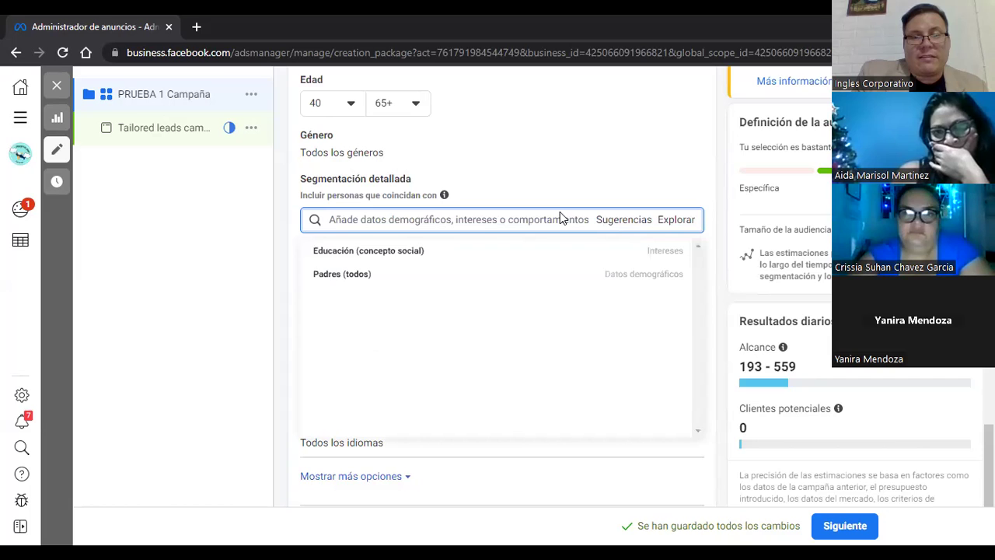
left_click(479, 217)
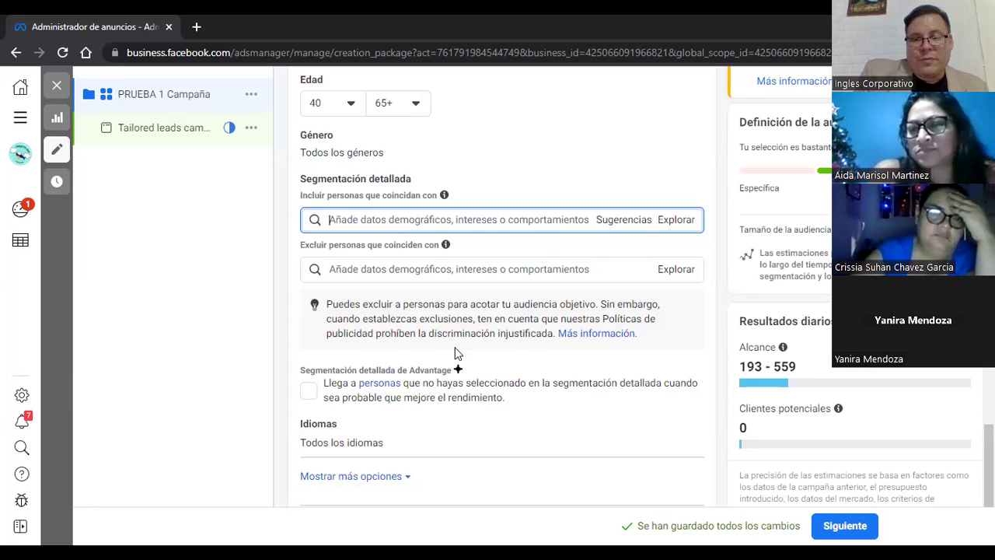
Enable Advantage detailed targeting for the audience and continue to the ad's settings
scroll(456, 350, "down", 1)
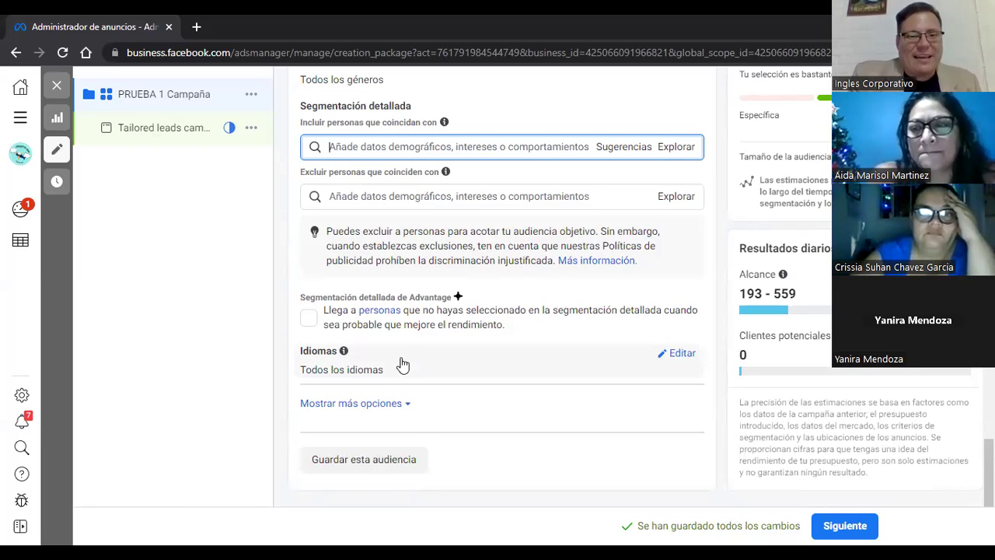
left_click(309, 319)
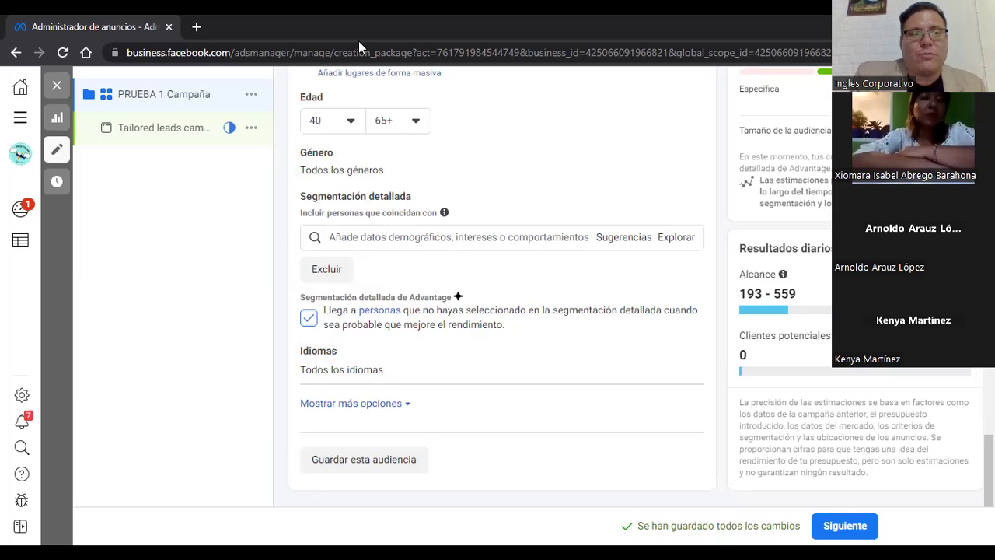
left_click(252, 95)
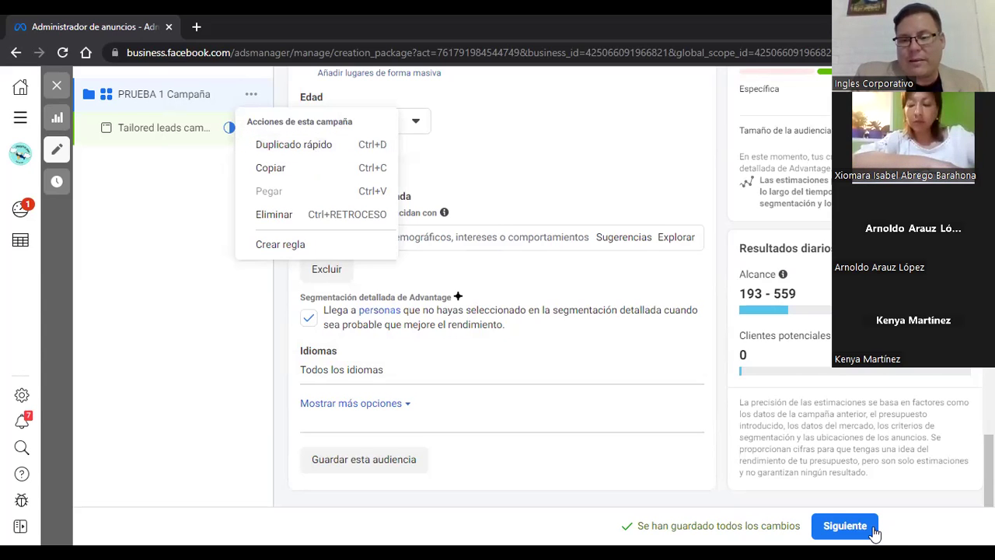
left_click(845, 525)
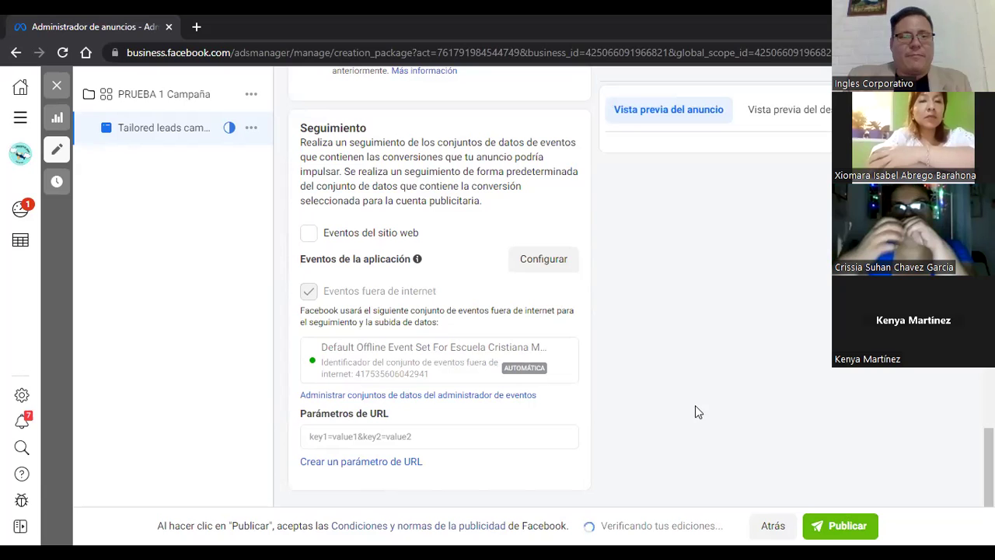
Look through the ad's tracking, message template, name, identity and format settings
scroll(644, 379, "up", 3)
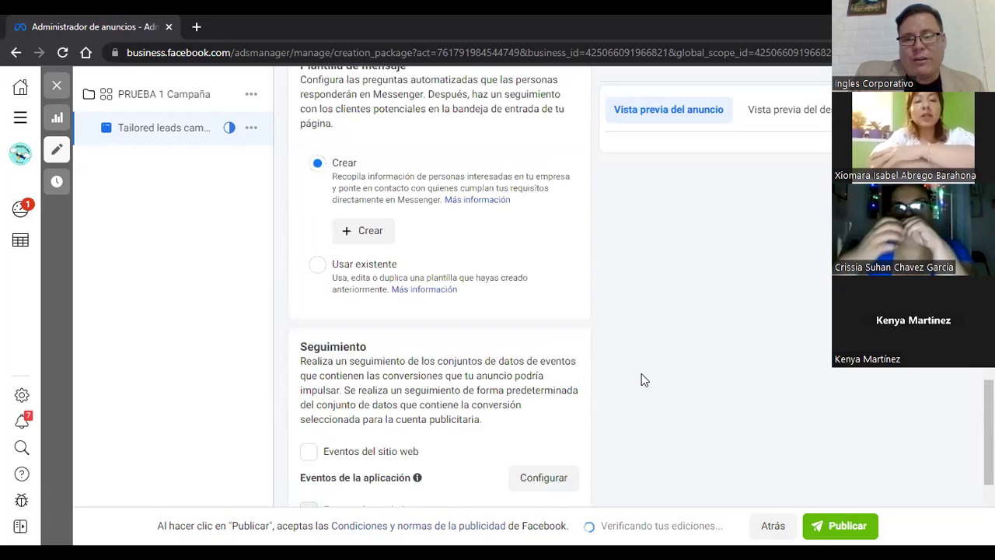
scroll(638, 381, "up", 5)
scroll(602, 397, "up", 5)
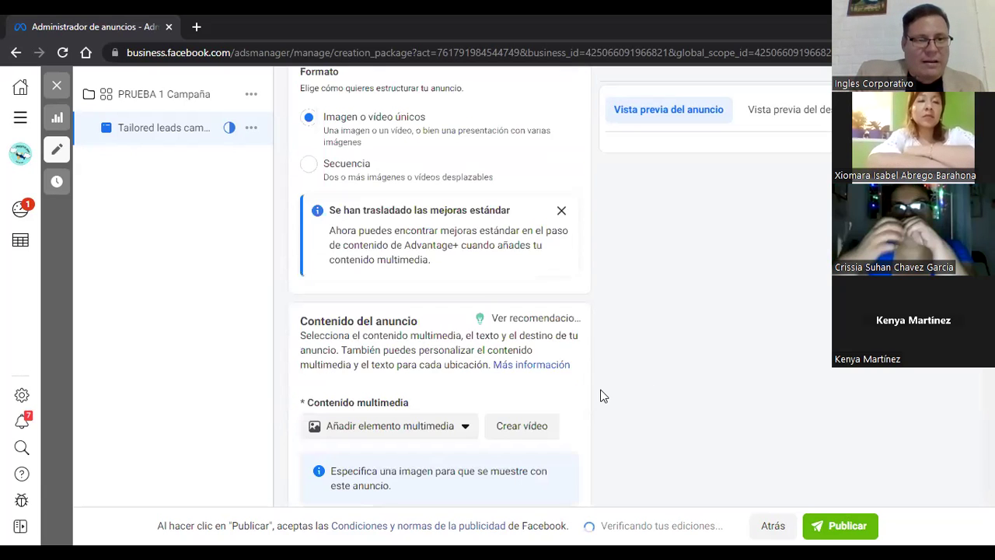
scroll(571, 402, "up", 2)
scroll(706, 378, "up", 2)
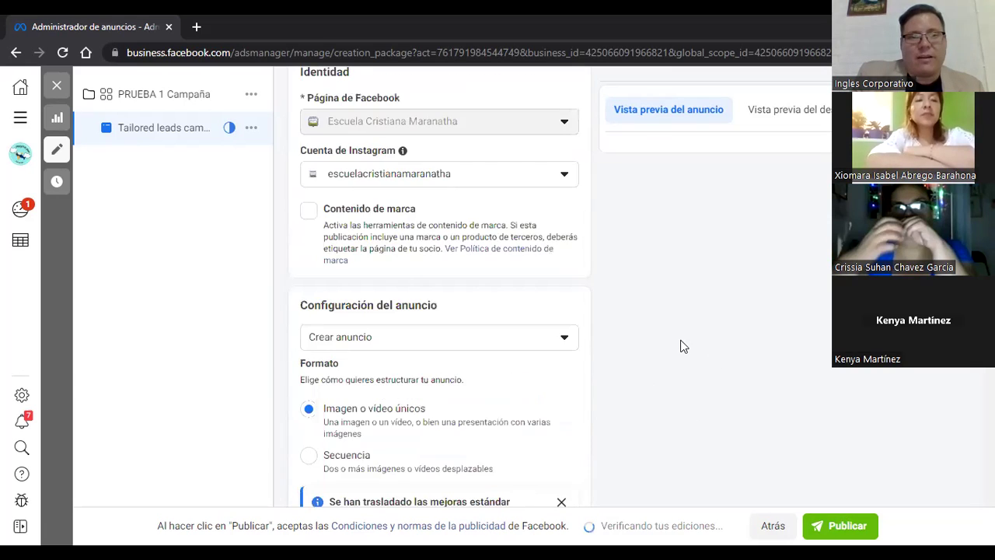
scroll(680, 347, "up", 2)
scroll(678, 349, "up", 2)
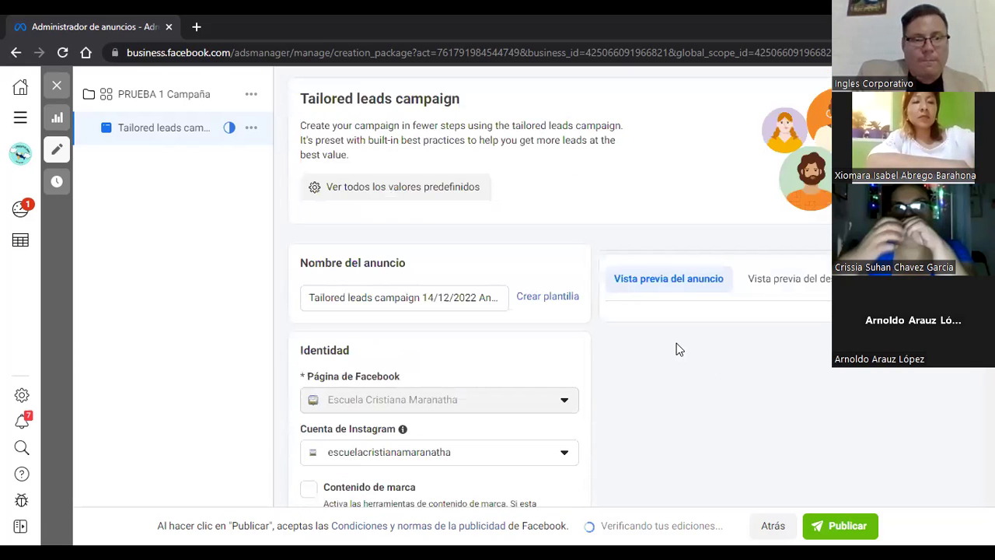
scroll(680, 349, "down", 2)
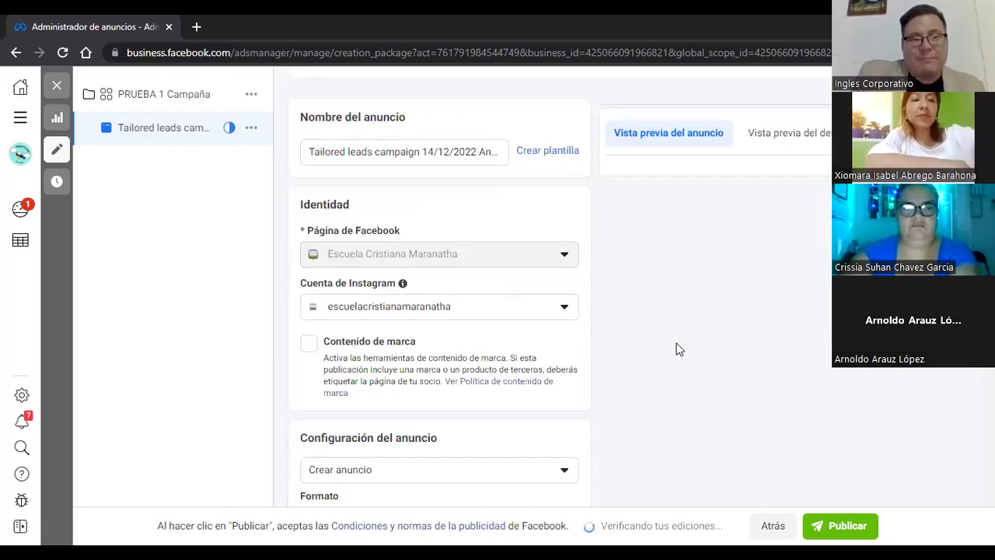
scroll(676, 350, "down", 1)
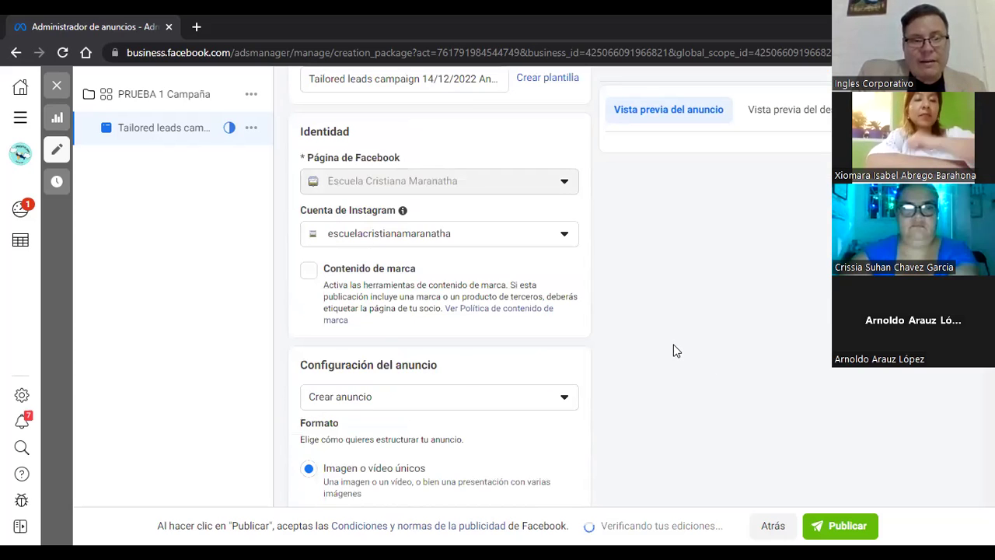
scroll(675, 350, "down", 2)
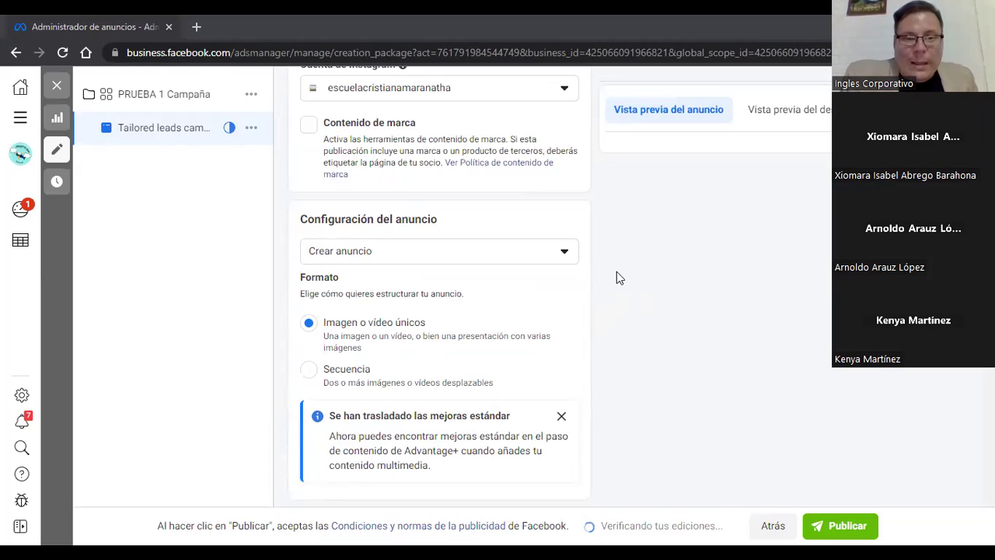
scroll(533, 295, "down", 2)
scroll(412, 322, "up", 2)
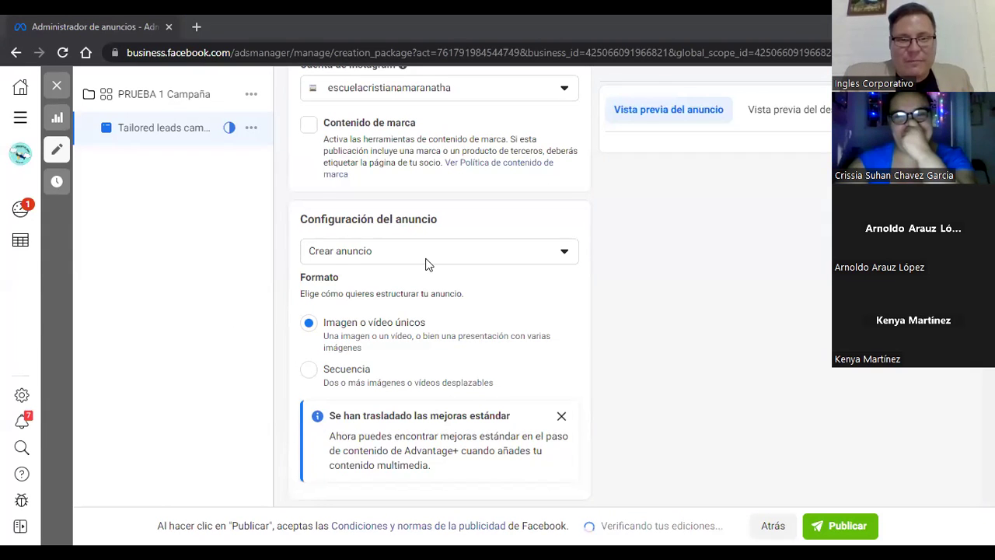
Examine the available ad setup options and the single-media and Secuencia formats
left_click(561, 259)
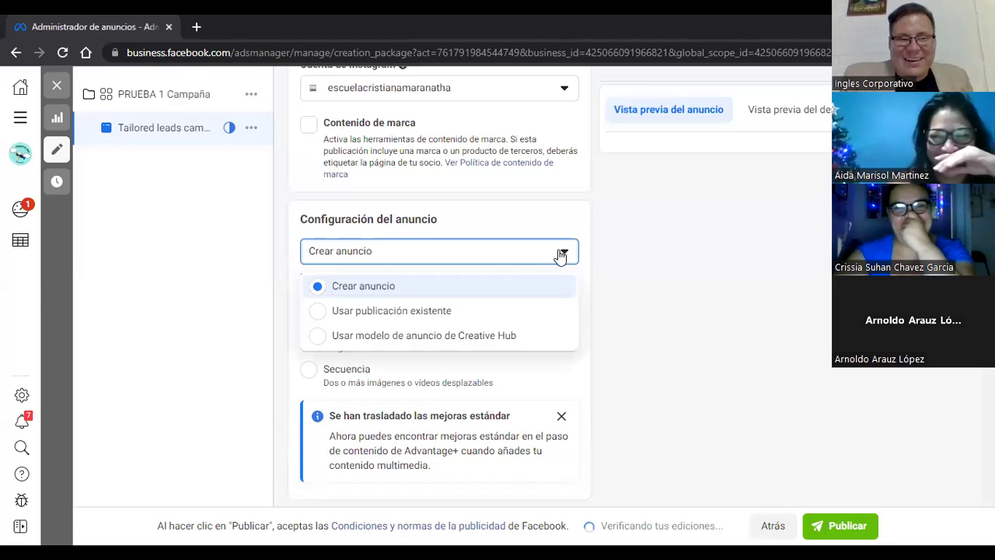
left_click(614, 290)
scroll(614, 299, "down", 2)
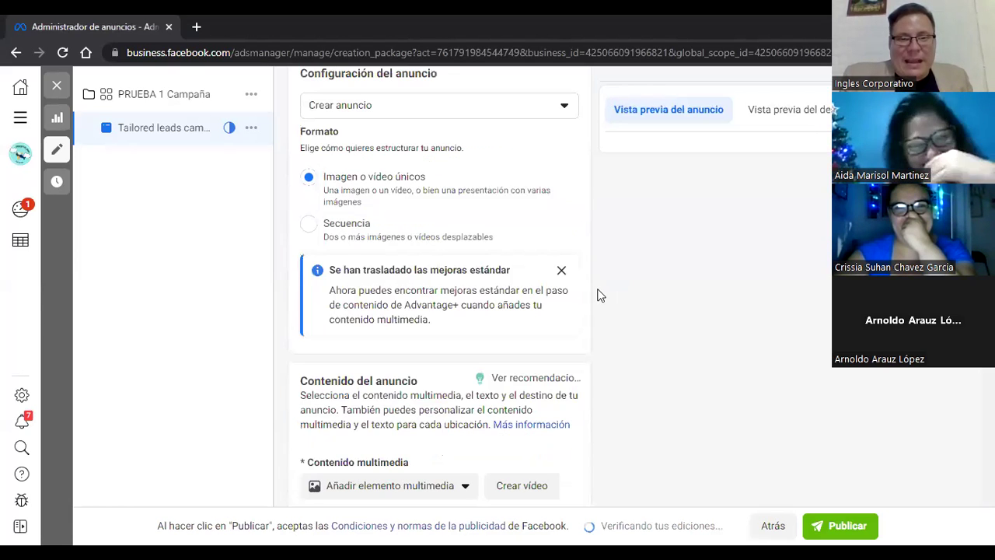
scroll(596, 299, "down", 2)
scroll(545, 280, "up", 2)
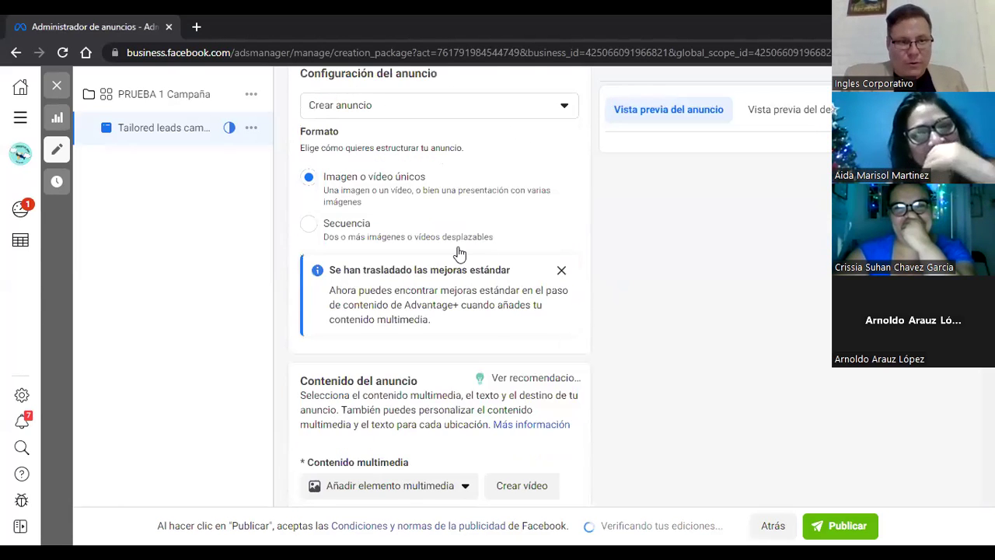
scroll(457, 251, "up", 1)
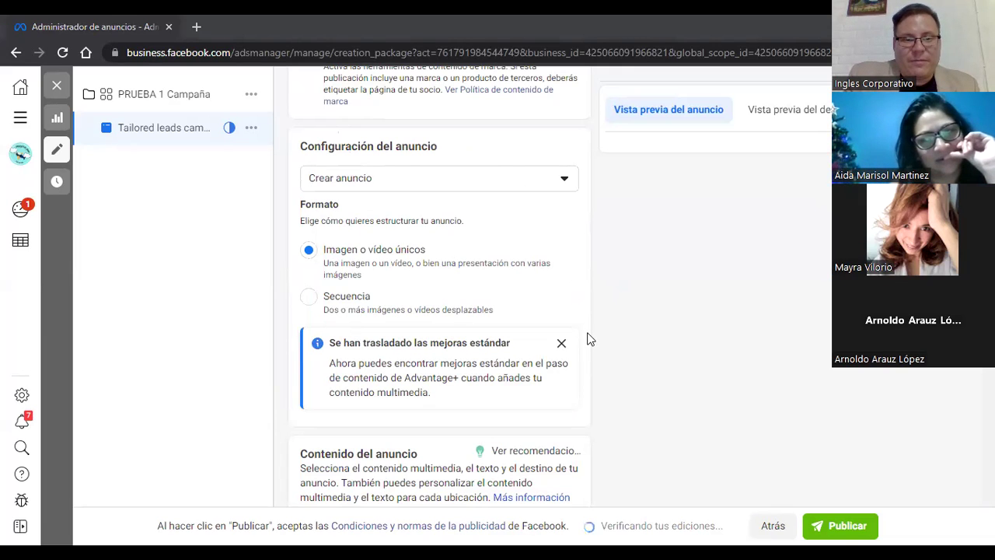
Add the account's 940 × 788 video offering 20% de descuento on the smart charger as the ad's media
scroll(589, 339, "down", 4)
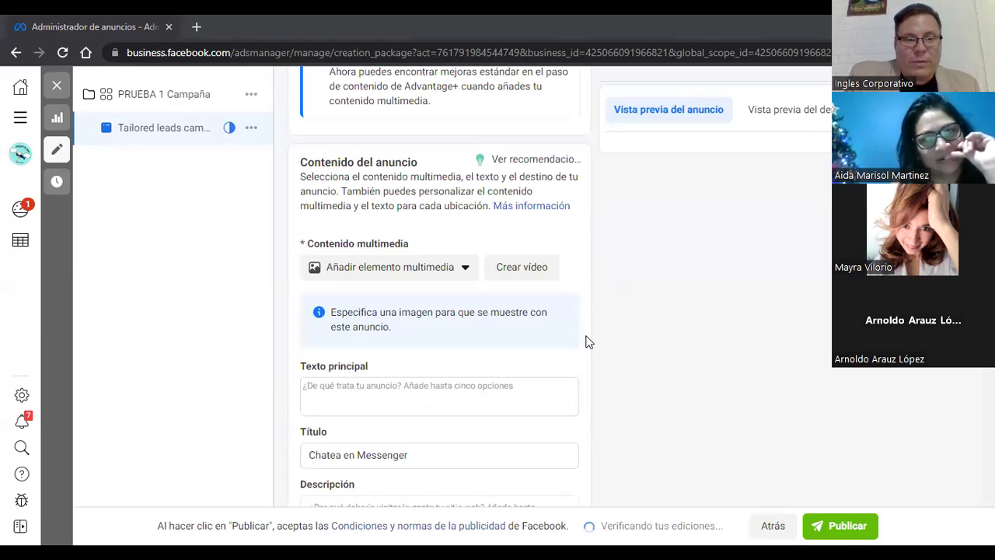
scroll(589, 342, "down", 1)
scroll(575, 334, "down", 1)
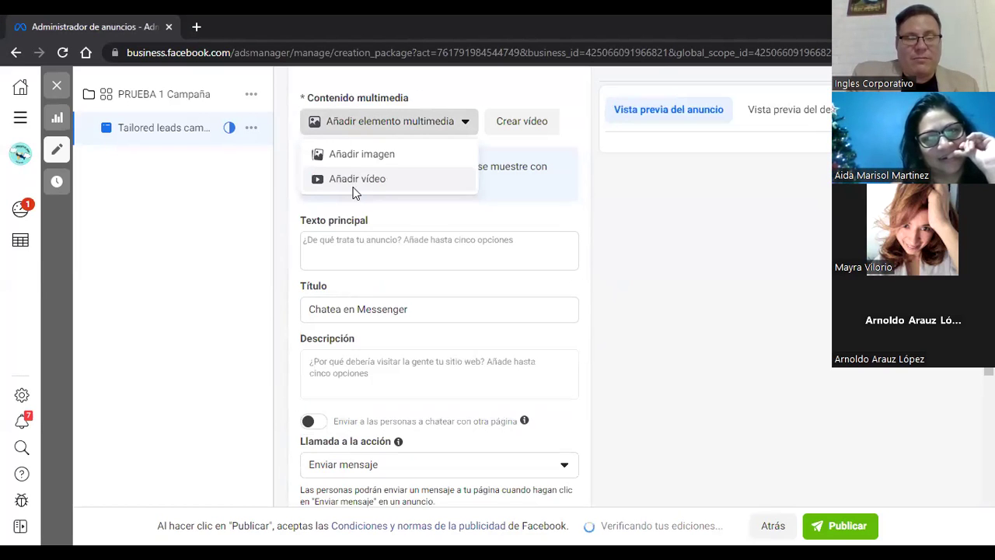
left_click(354, 181)
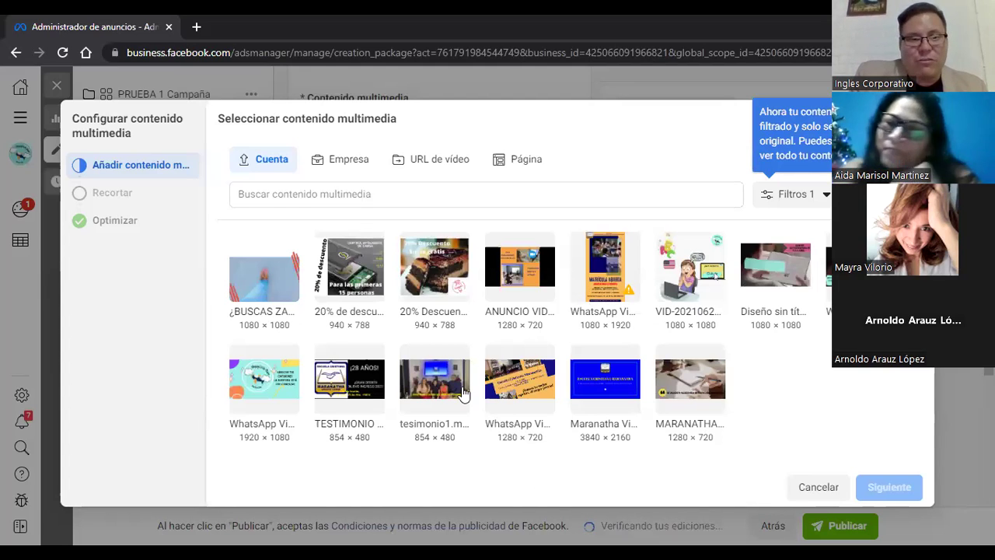
left_click(369, 287)
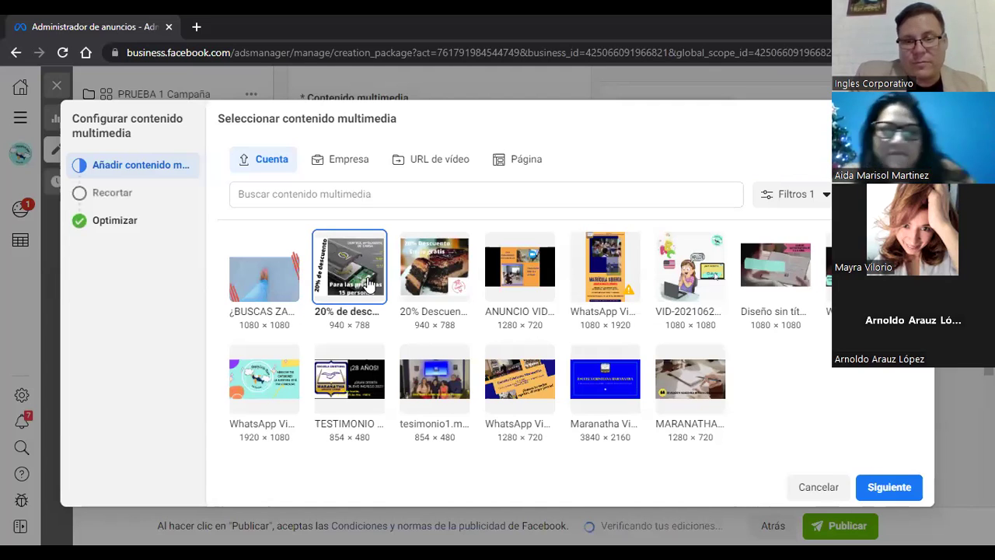
left_click(911, 493)
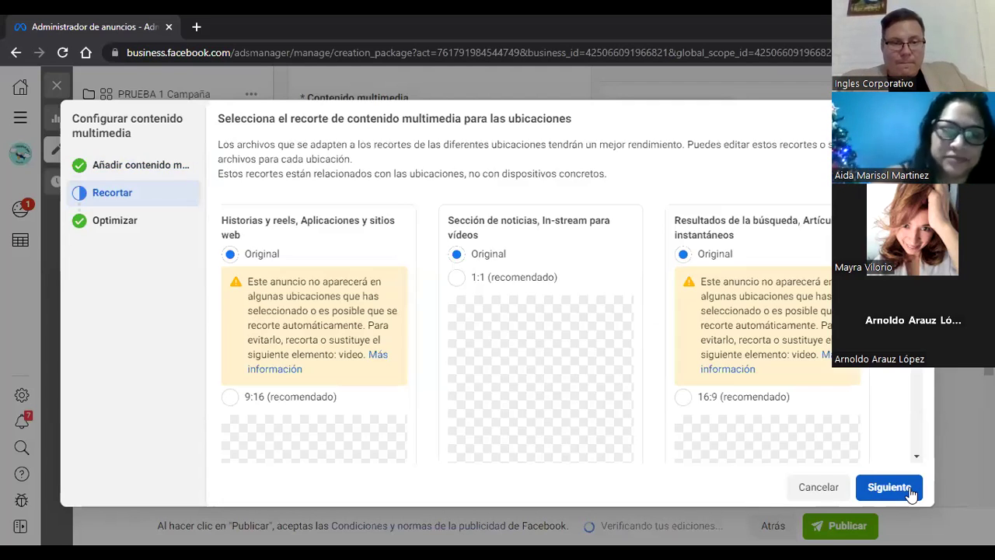
Crop the video to 9:16 for Historias y reels and complete the media setup with Mejoras estándar kept on
left_click(227, 400)
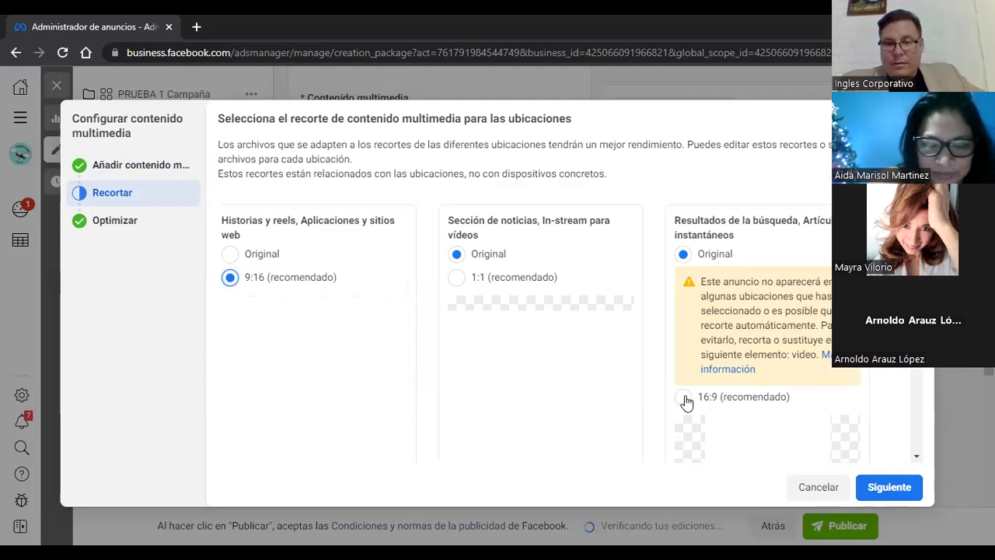
left_click(886, 488)
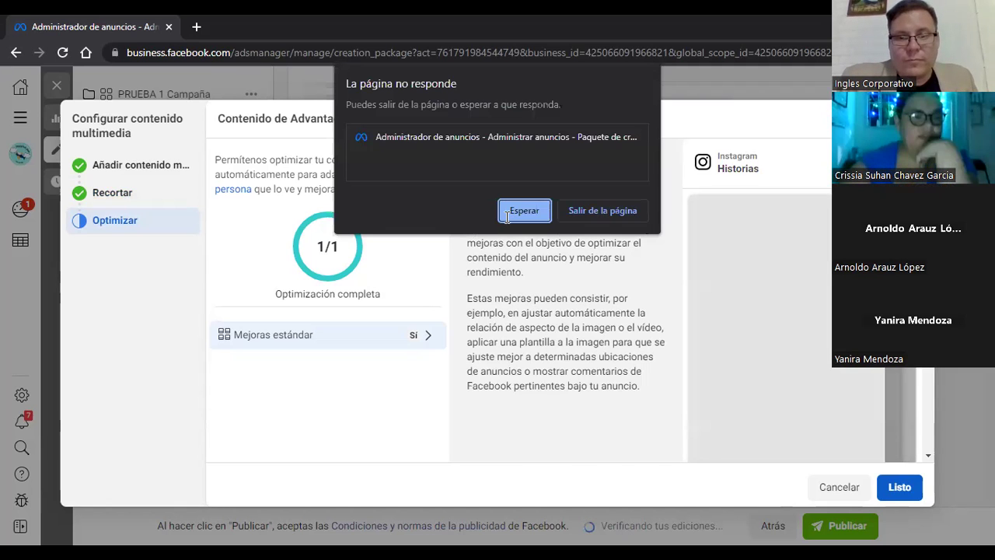
left_click(507, 217)
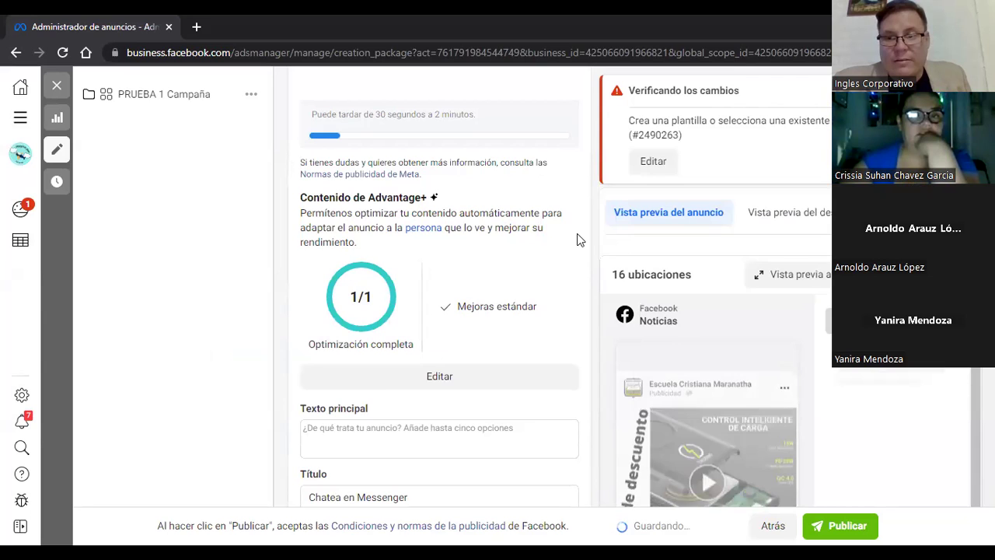
Enter the ad's Texto principal as separate lines reading copy, problema and solucion
scroll(577, 234, "down", 1)
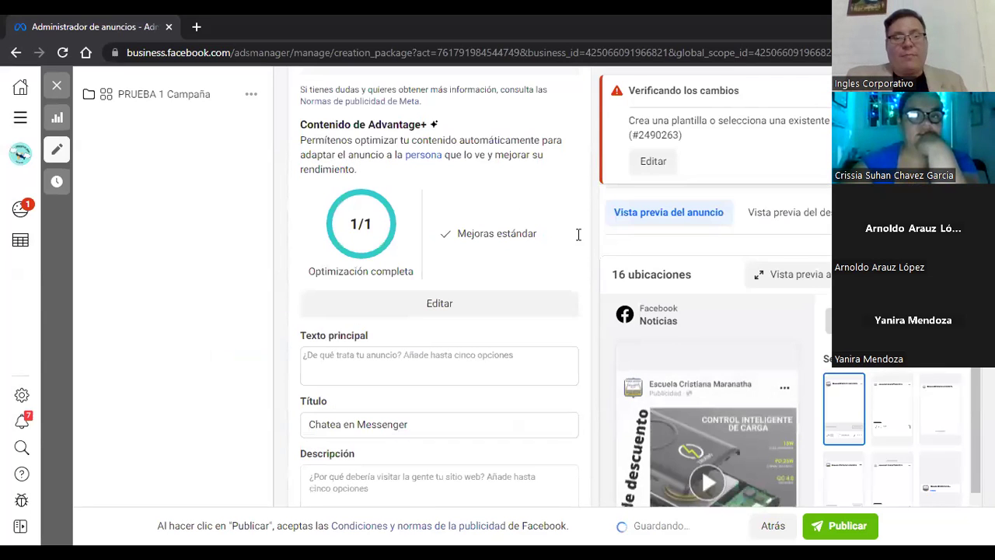
scroll(447, 219, "down", 2)
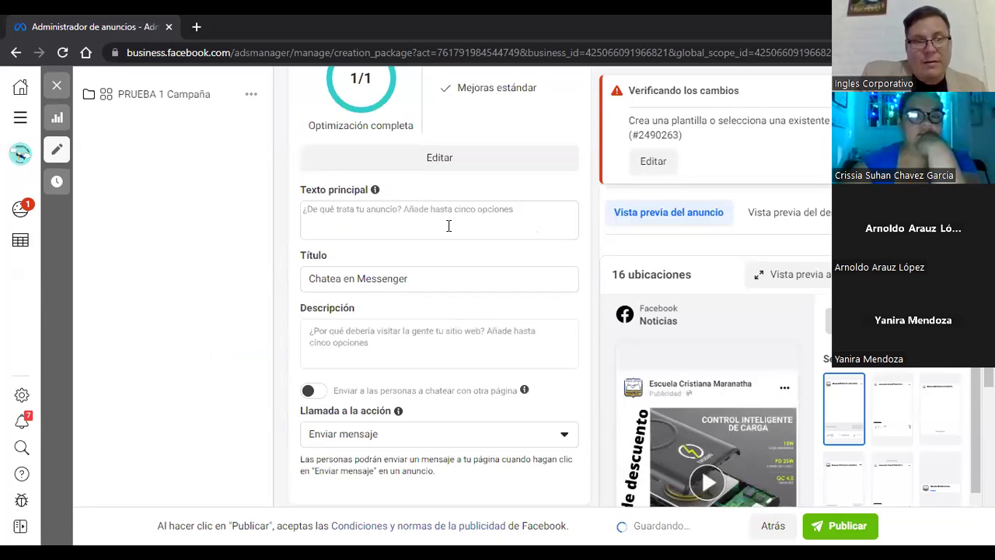
left_click(449, 226)
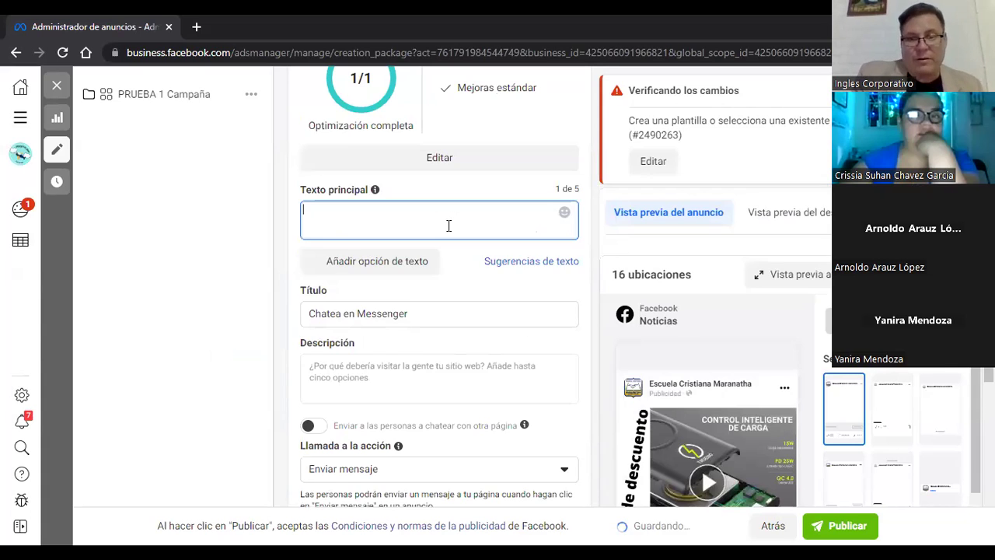
type("co")
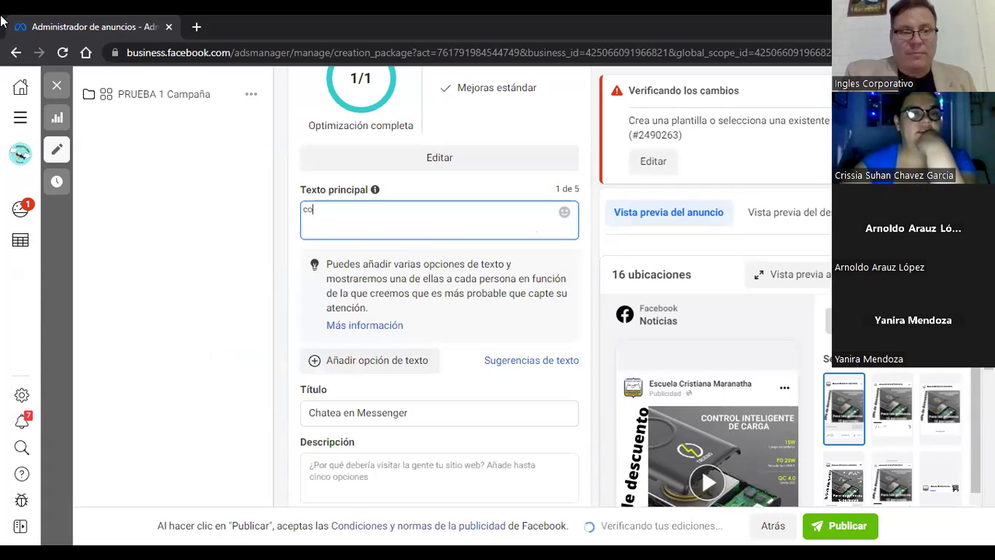
type("py")
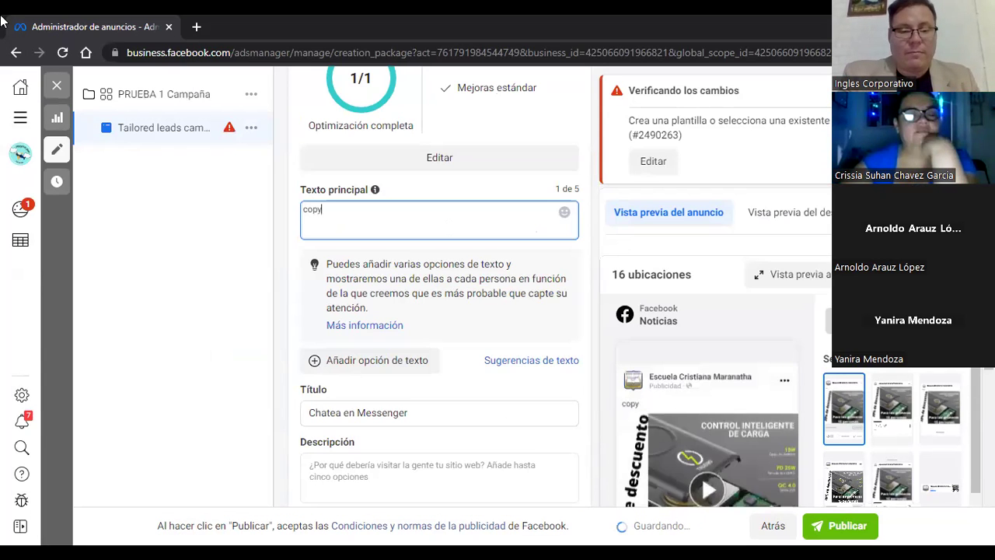
key("Return")
type("problem")
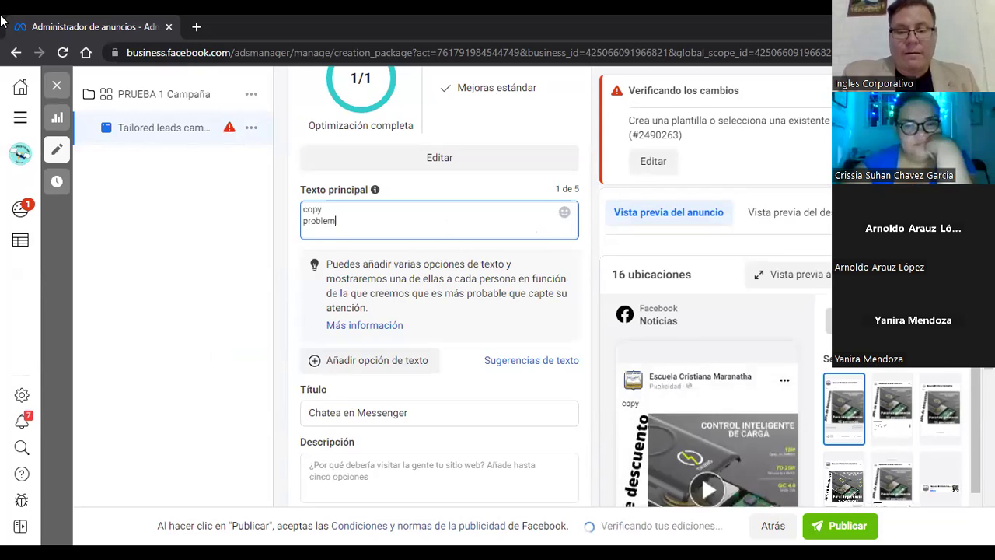
type("a")
key("Return")
type("s")
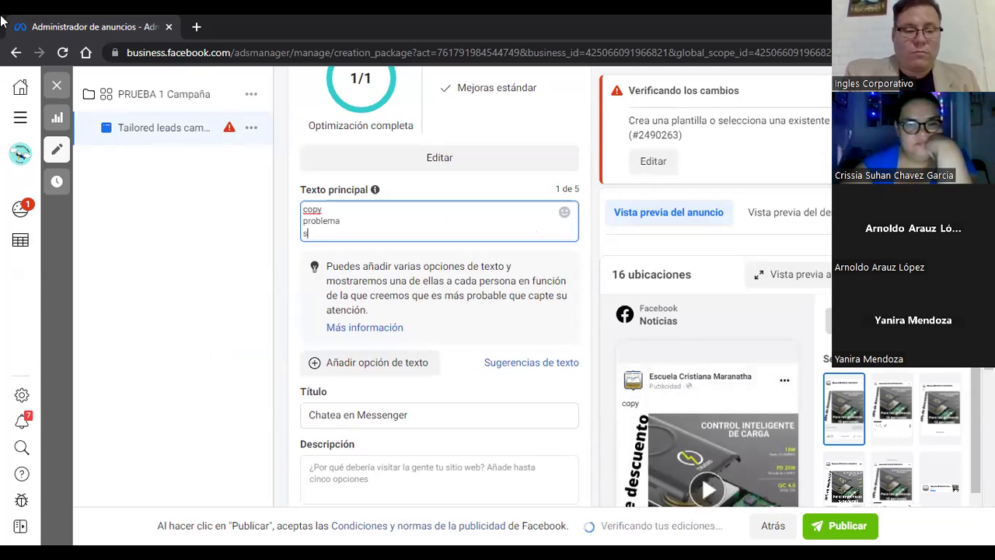
type("olucion")
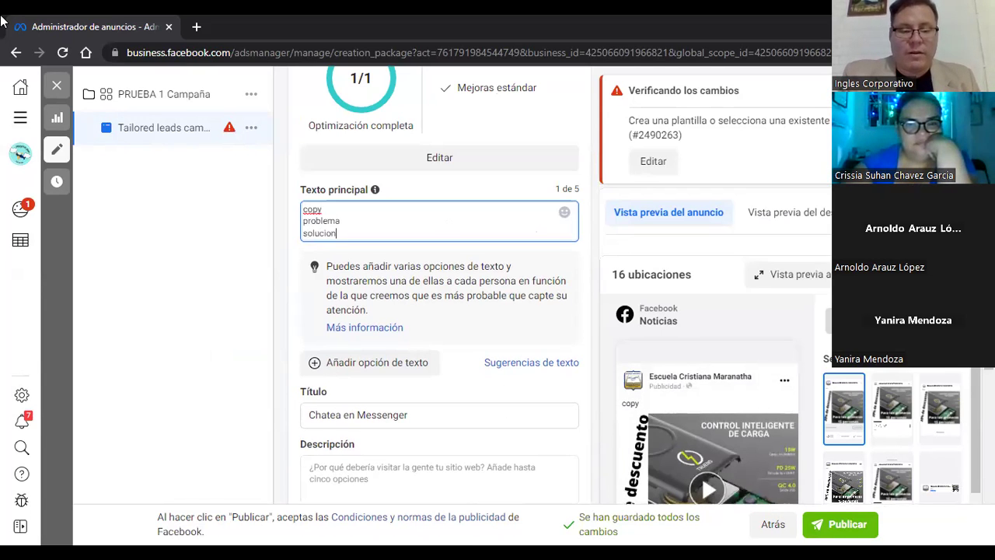
Add the lines beneficios, utilidad and llamdo a la accion to the ad's Texto principal
key("Return")
type("be")
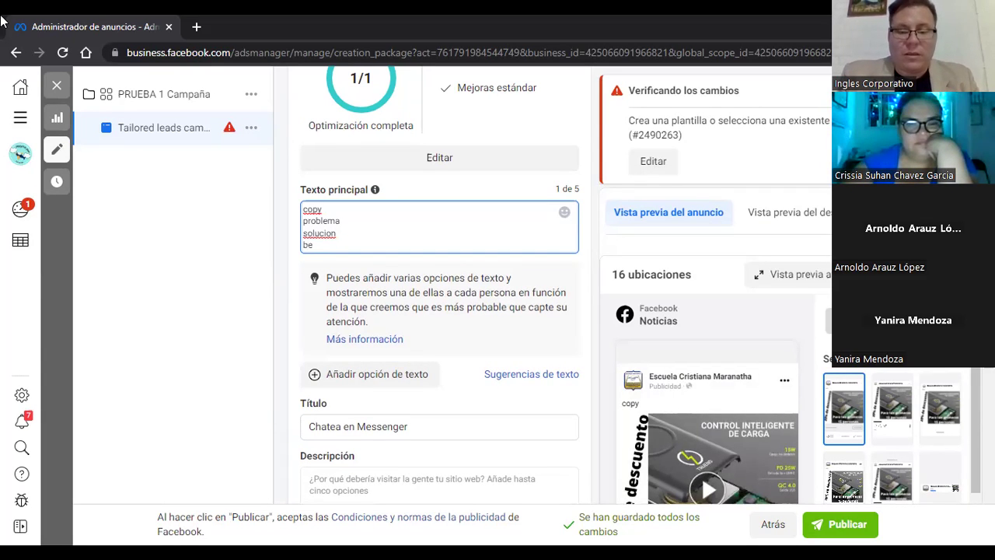
type("neficios")
key("Return")
type("u")
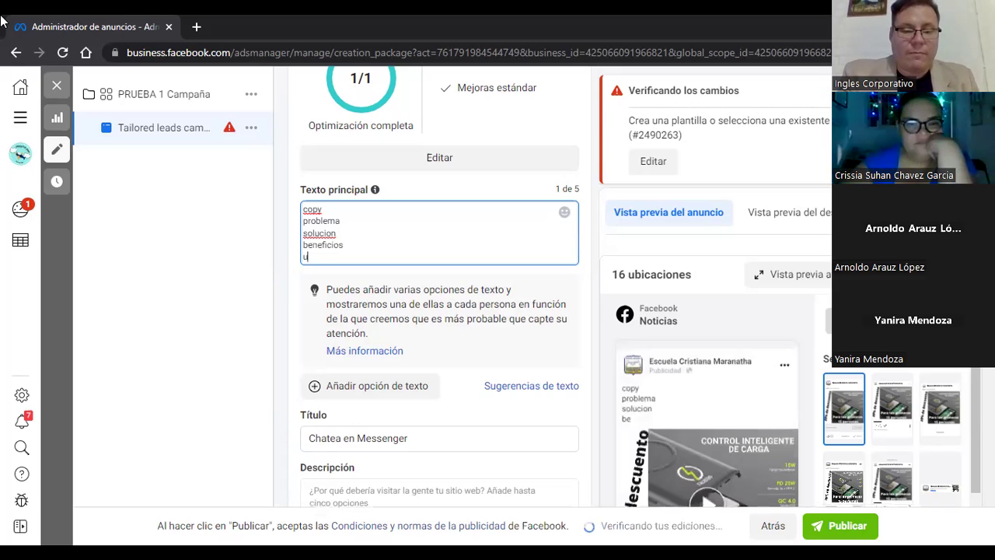
type("tilidad")
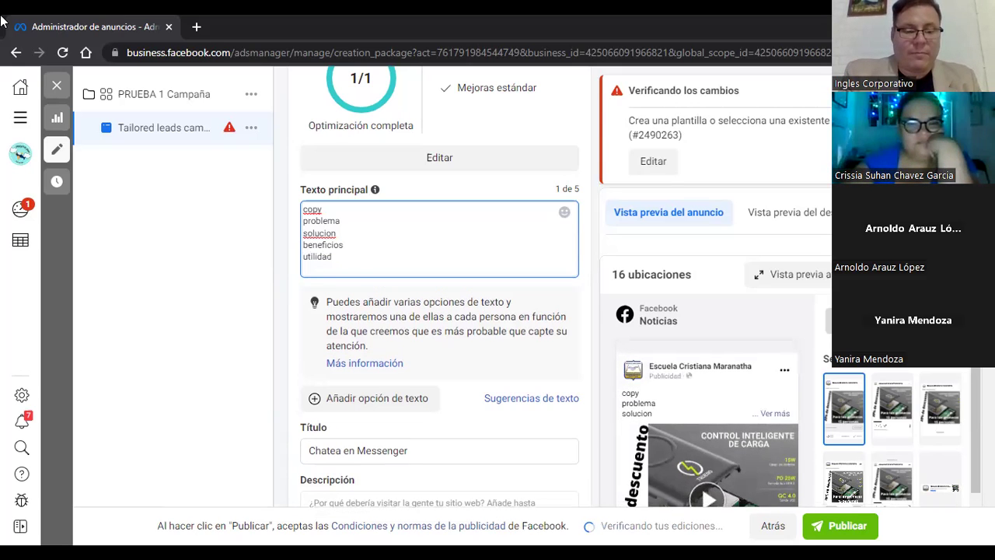
key("Return")
type("llamdo")
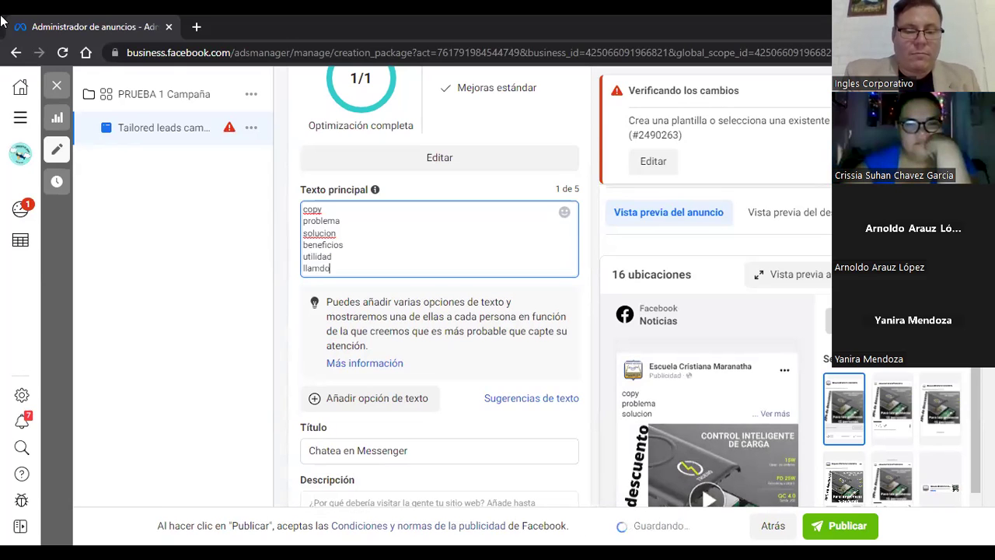
type(" a la ac")
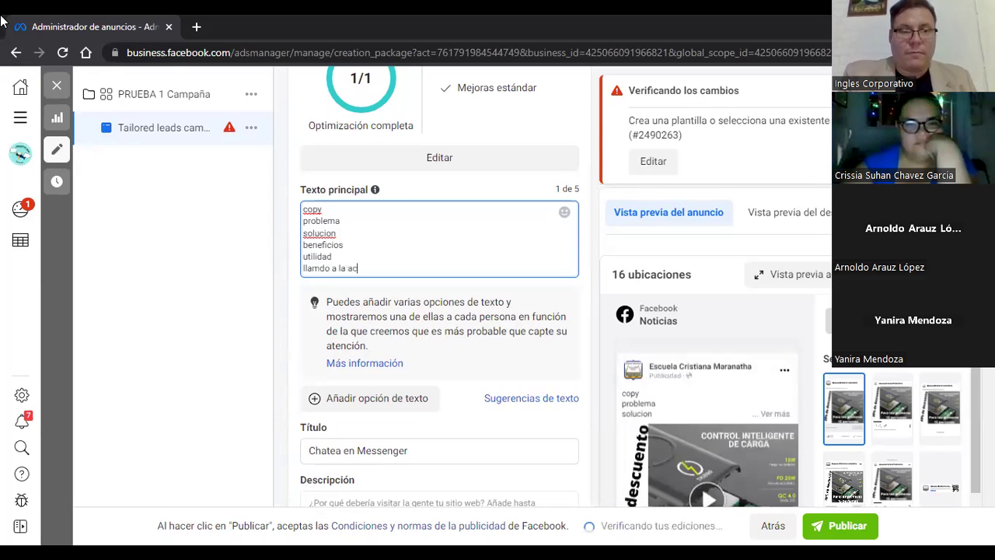
type("cion")
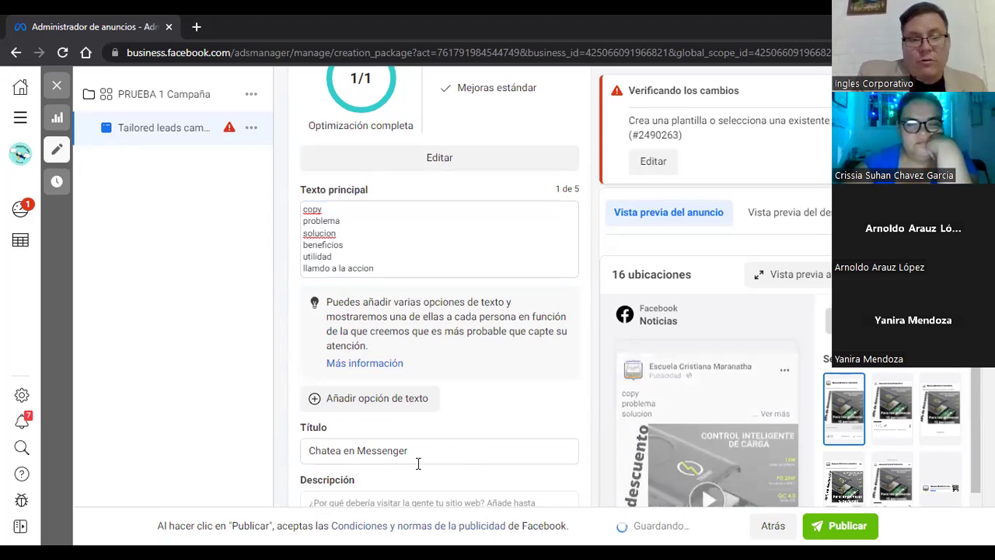
Look through the ad's title, description, call to action, message template and tracking settings
scroll(416, 459, "down", 1)
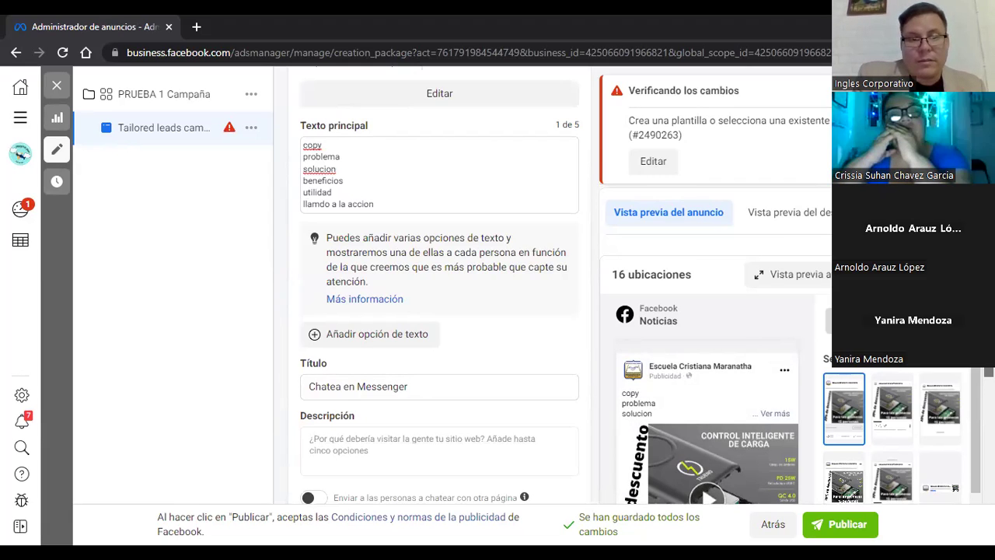
scroll(439, 288, "down", 3)
scroll(504, 295, "down", 1)
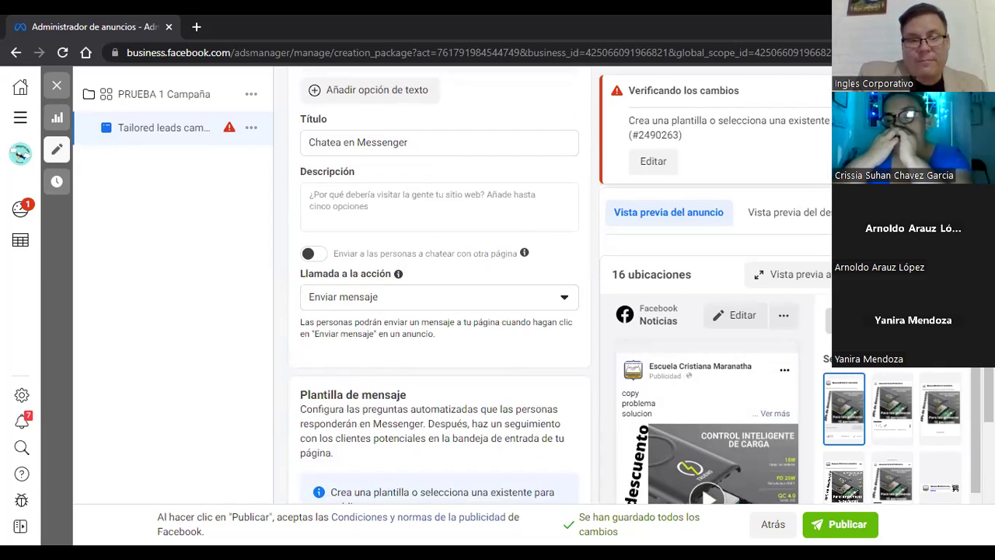
scroll(439, 296, "down", 3)
scroll(440, 295, "down", 3)
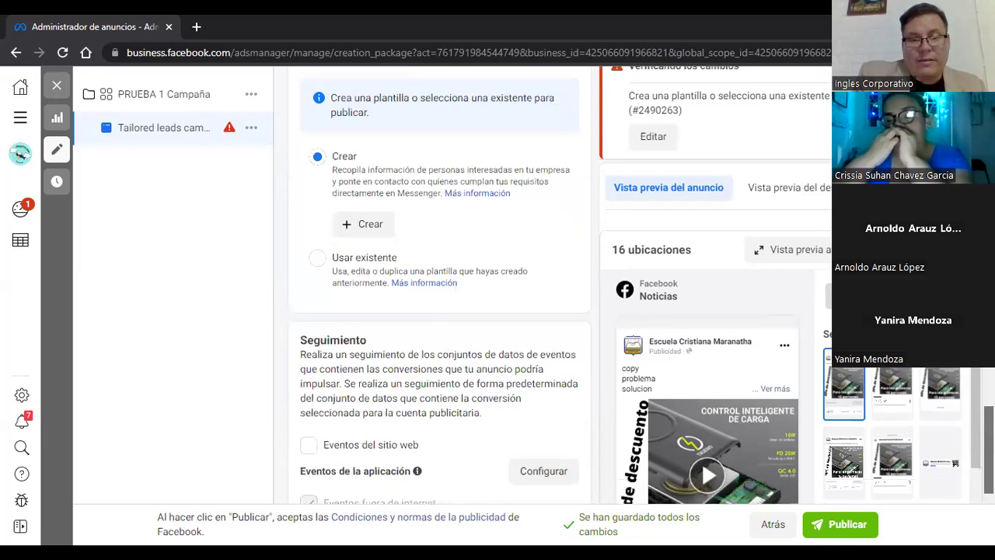
scroll(440, 296, "down", 3)
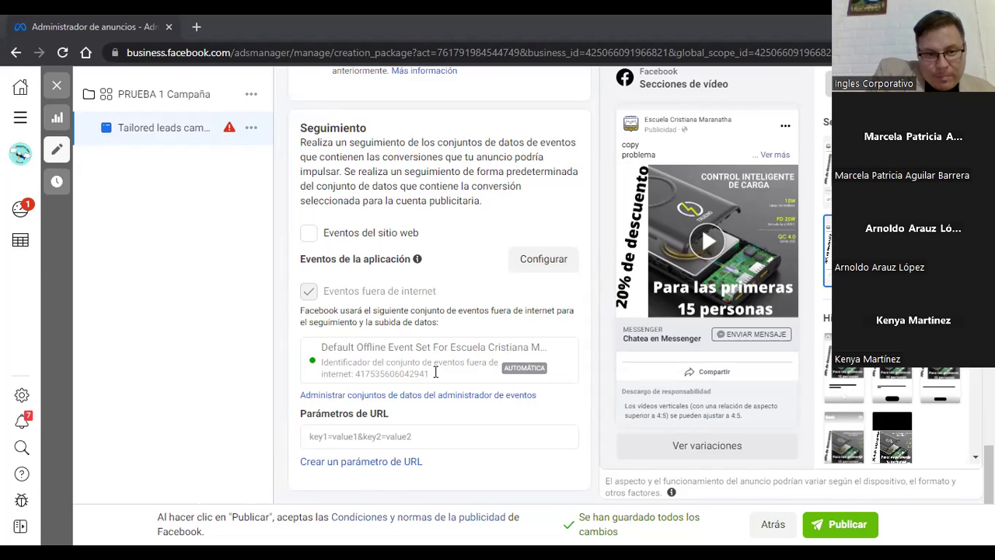
mouse_move(436, 378)
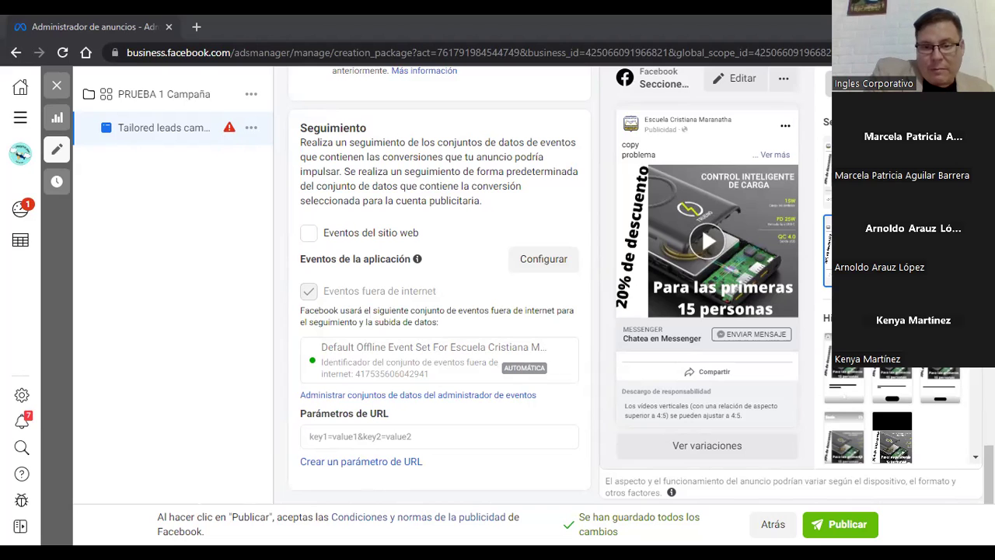
scroll(439, 295, "up", 4)
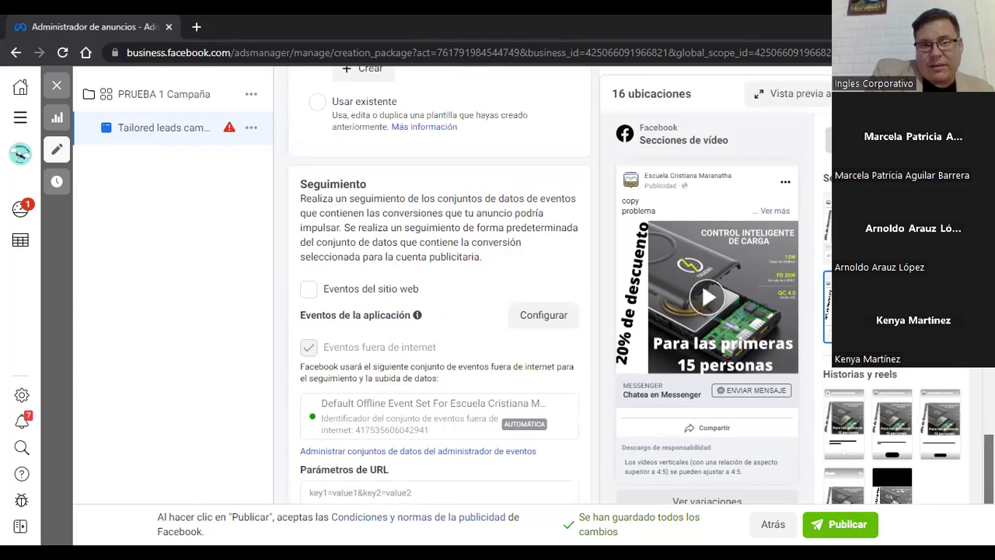
scroll(440, 295, "up", 1)
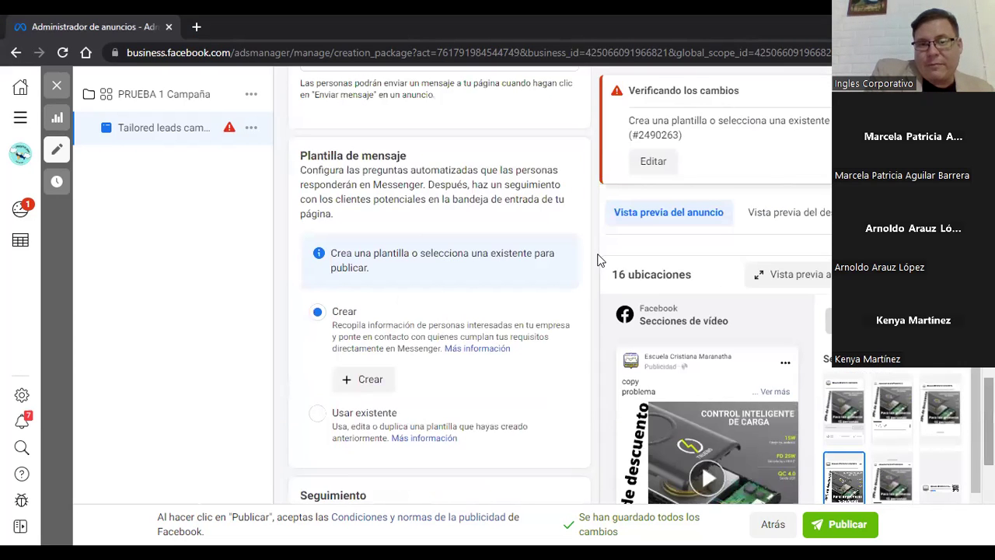
Go to the message template requirement flagged for the ad, and preview the ad in Instagram Stories and Facebook Stories
left_click(653, 161)
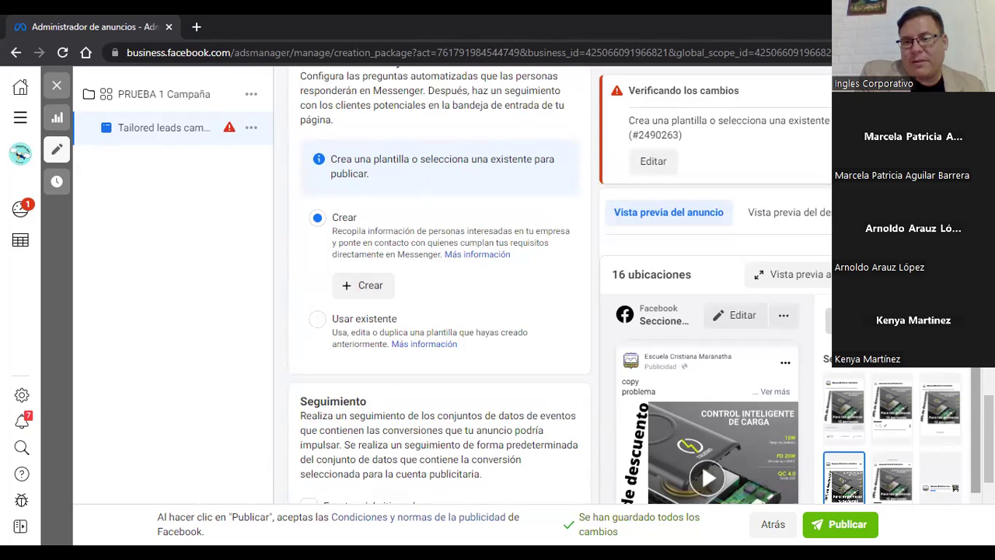
scroll(440, 311, "down", 2)
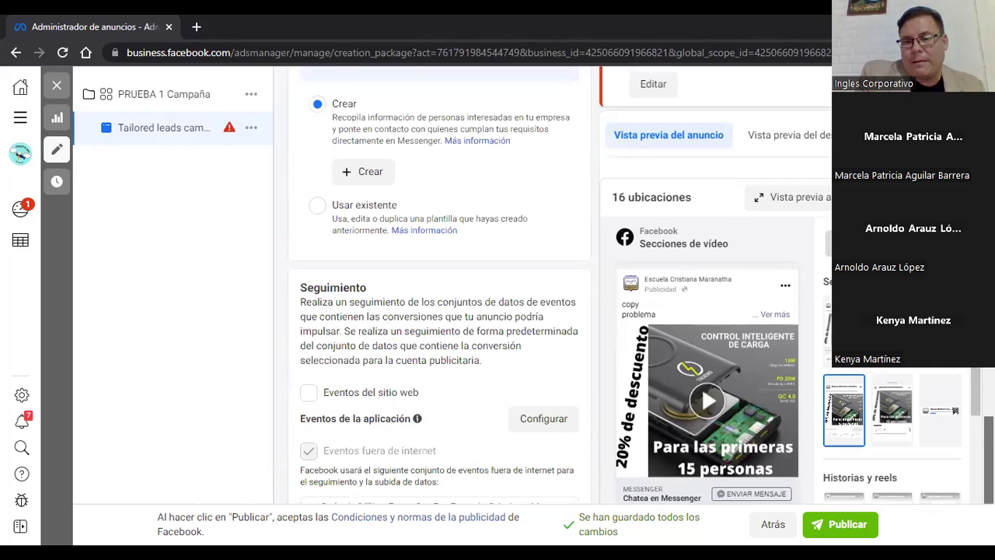
scroll(853, 403, "down", 3)
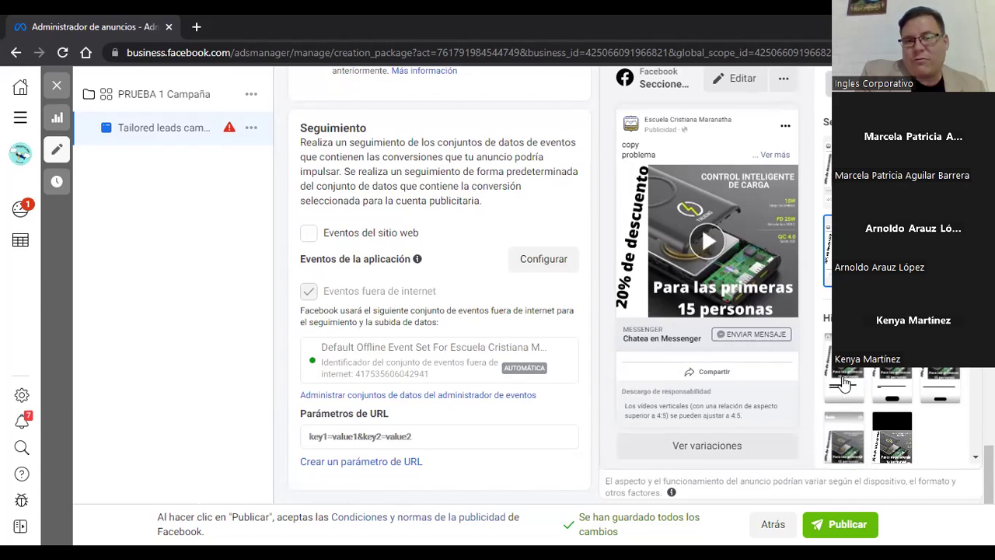
left_click(844, 383)
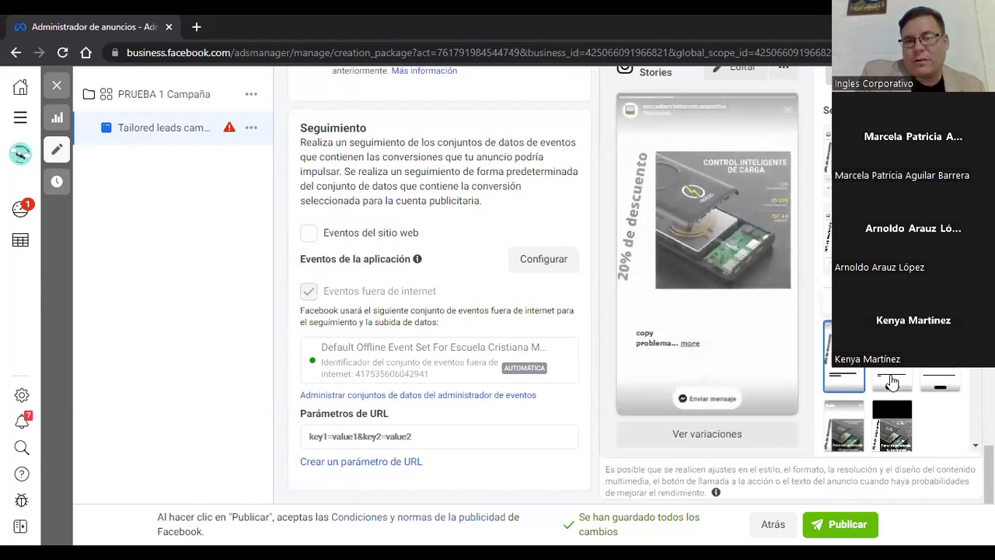
left_click(892, 381)
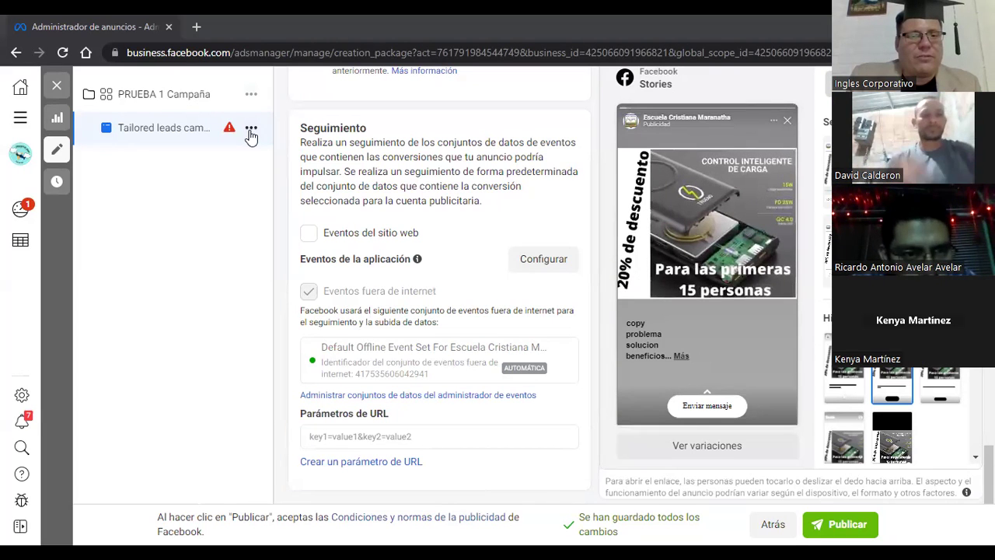
Examine the duplicate, copy, delete and rule actions available for the ad and for the PRUEBA 1 campaign
left_click(250, 95)
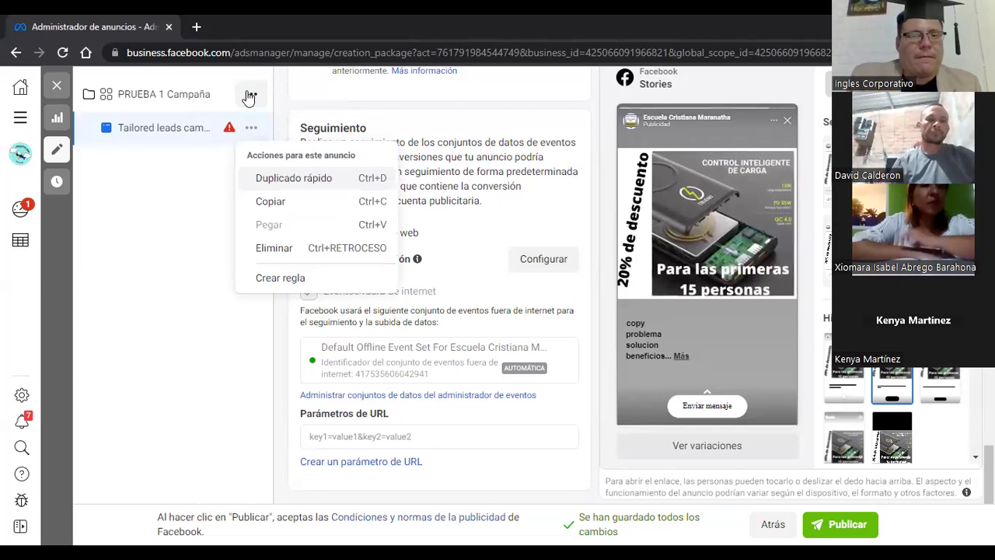
left_click(277, 179)
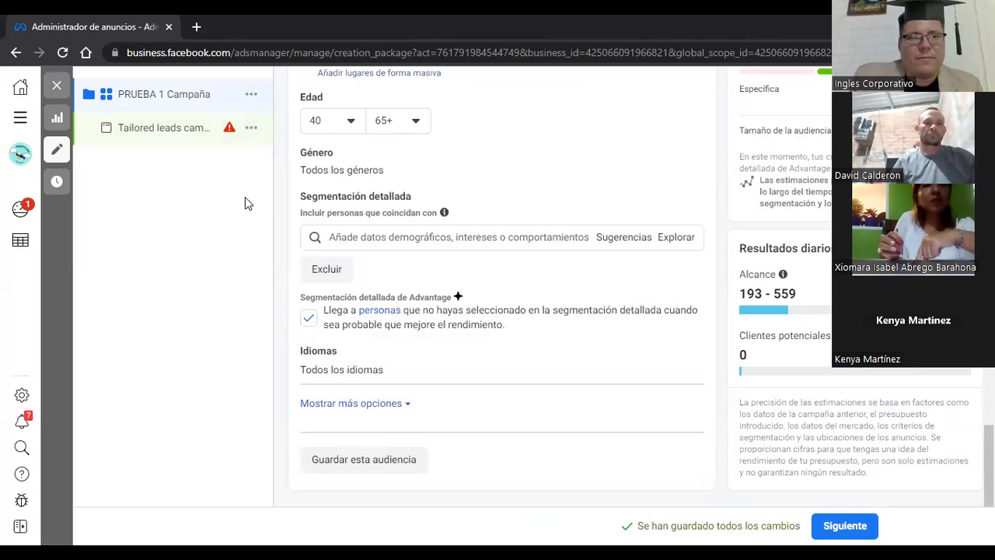
left_click(251, 95)
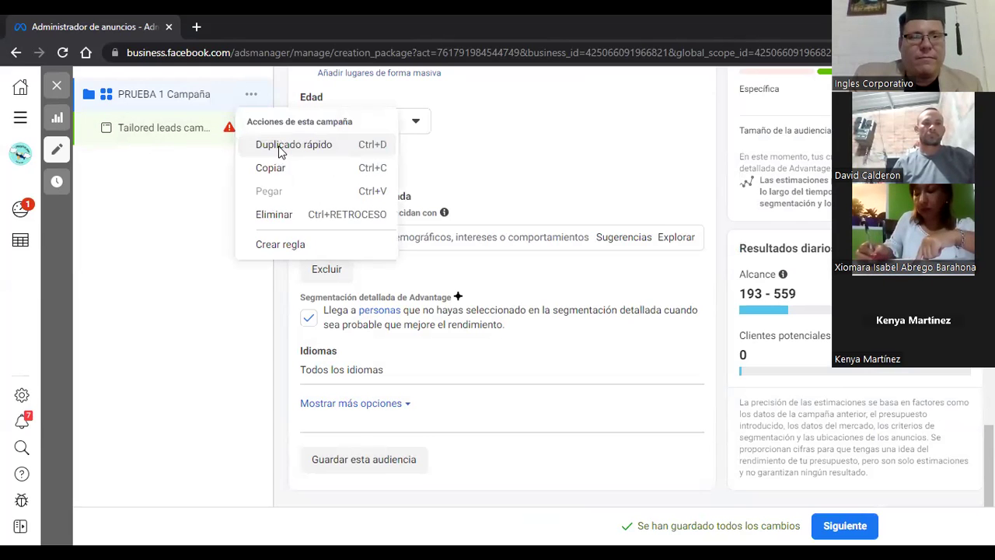
left_click(280, 146)
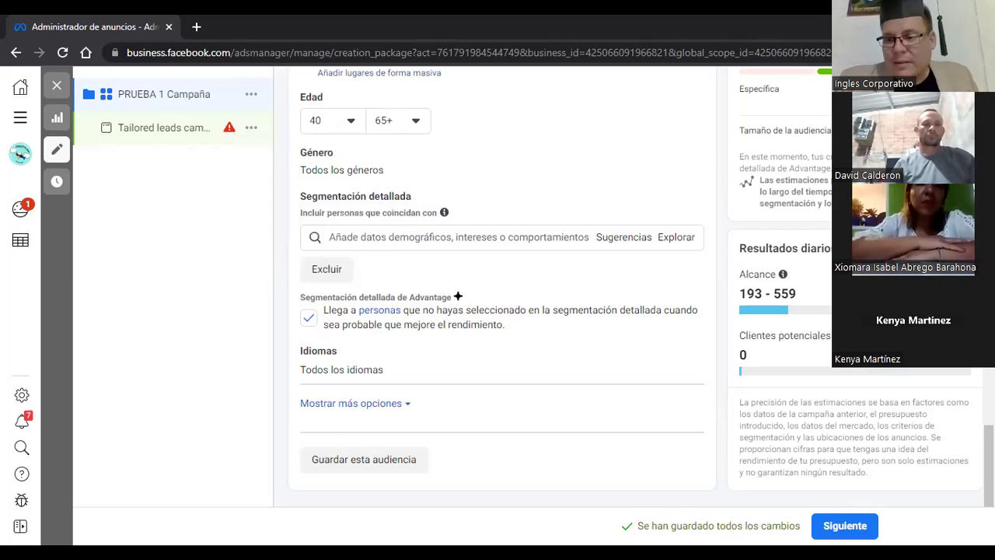
scroll(458, 296, "up", 5)
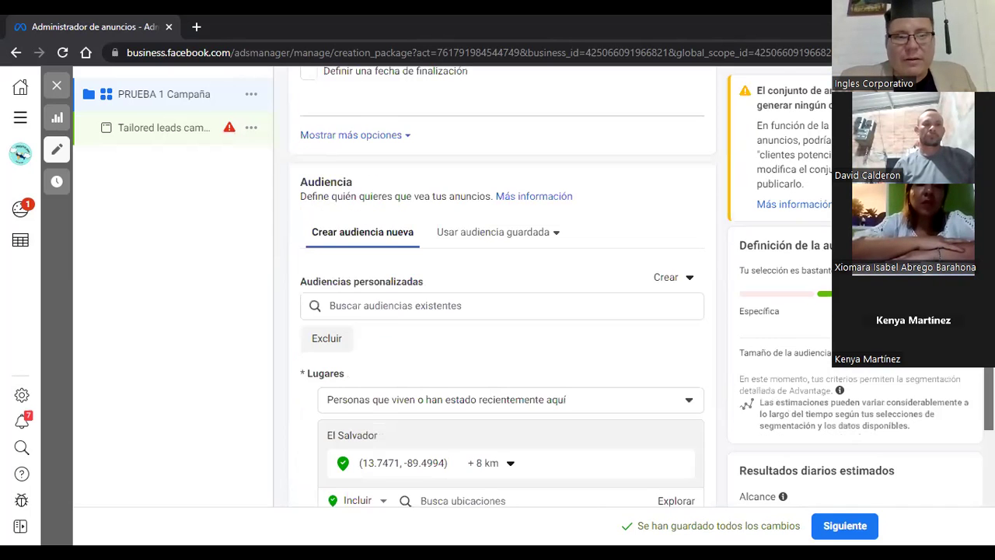
scroll(458, 296, "down", 4)
scroll(458, 438, "up", 15)
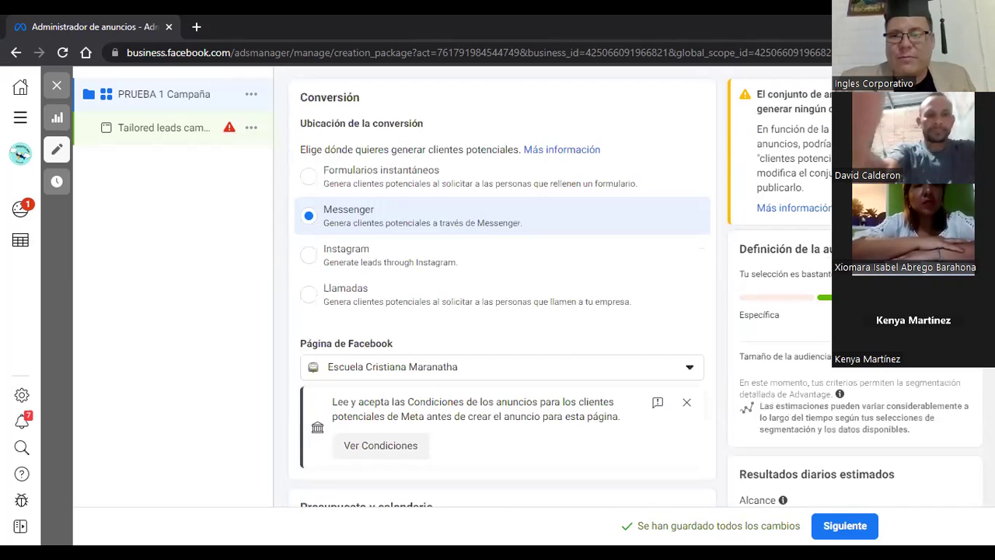
left_click(251, 94)
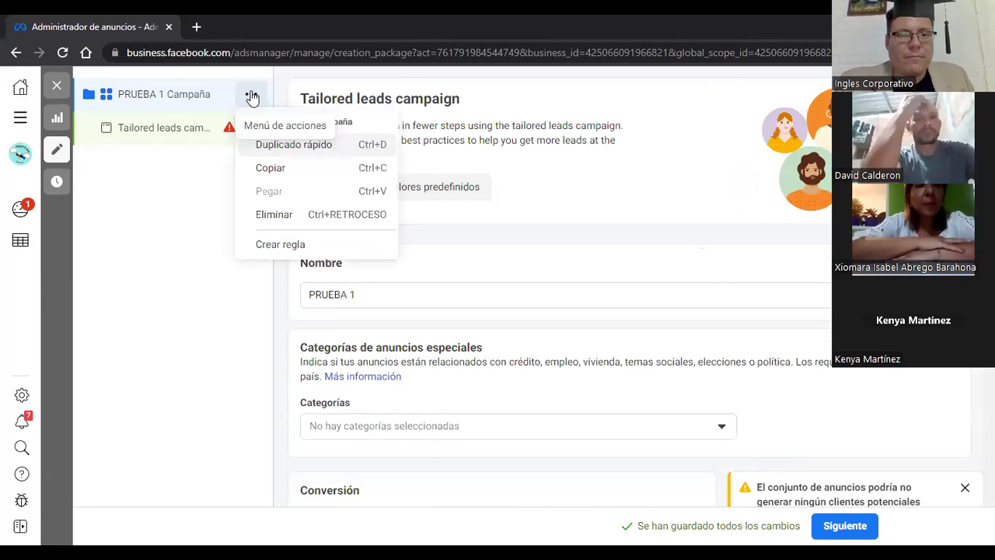
left_click(272, 168)
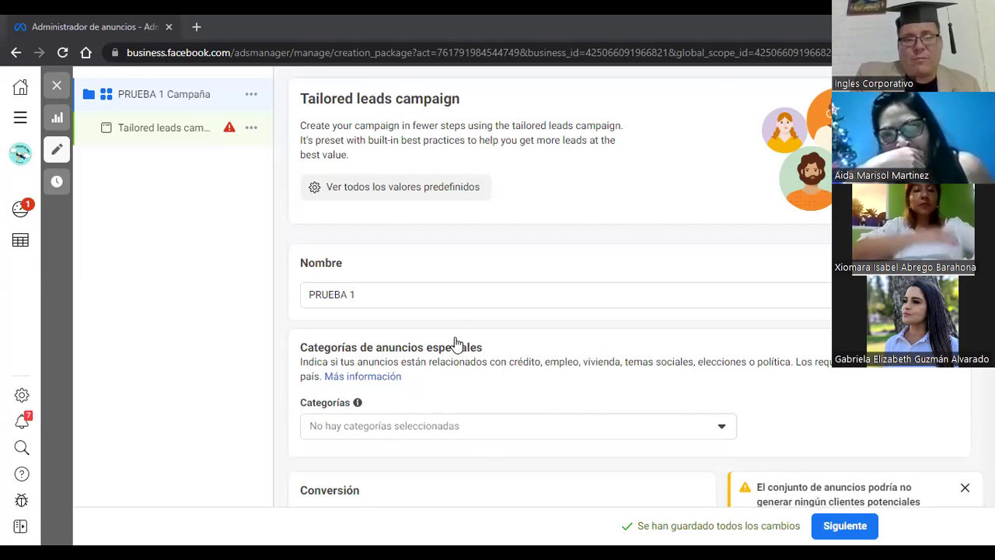
Review the campaign's conversion and audience settings, open the Audiencia similar creation form, and switch to the closing MUCHAS GRACIAS slide
scroll(456, 344, "down", 4)
scroll(456, 344, "down", 2)
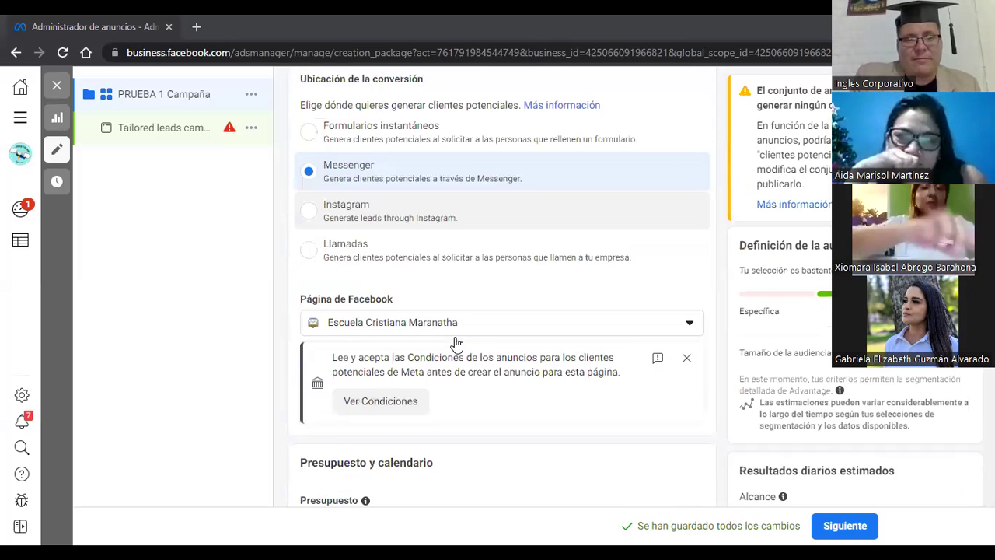
scroll(456, 345, "down", 4)
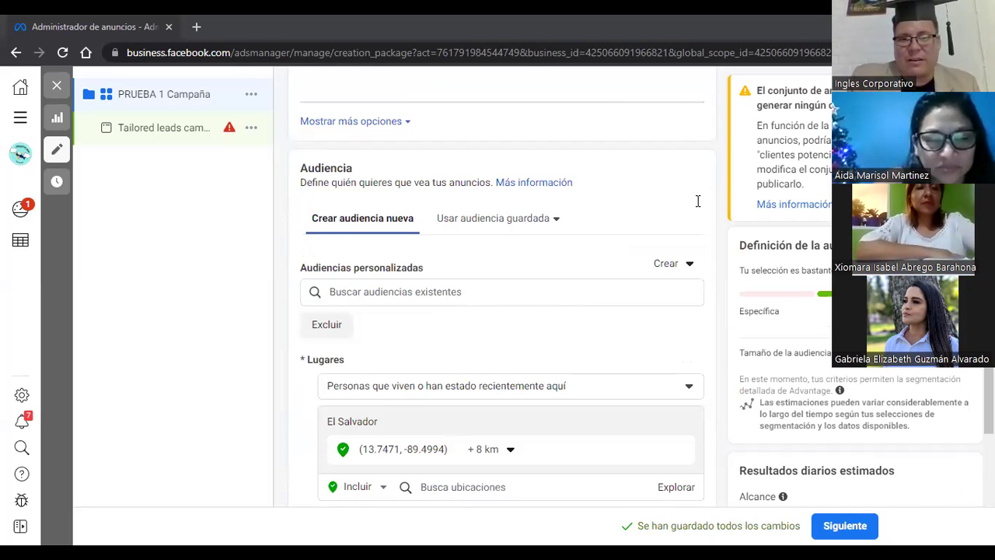
scroll(694, 198, "down", 1)
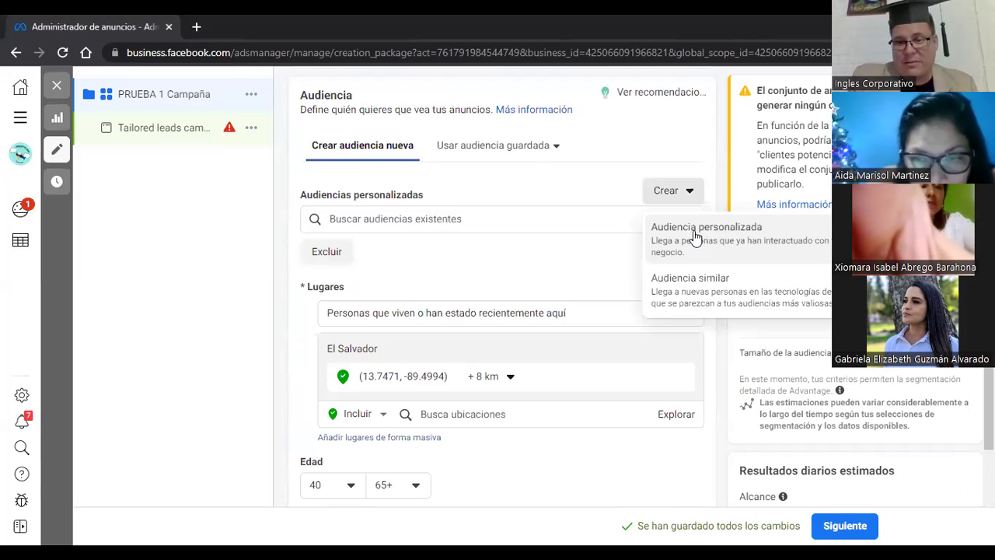
left_click(707, 289)
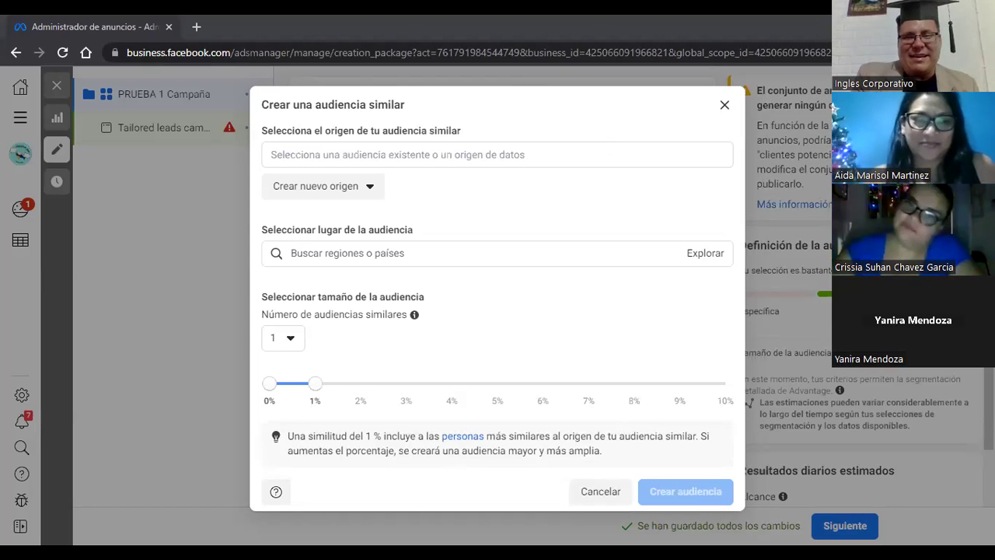
key("alt+Tab")
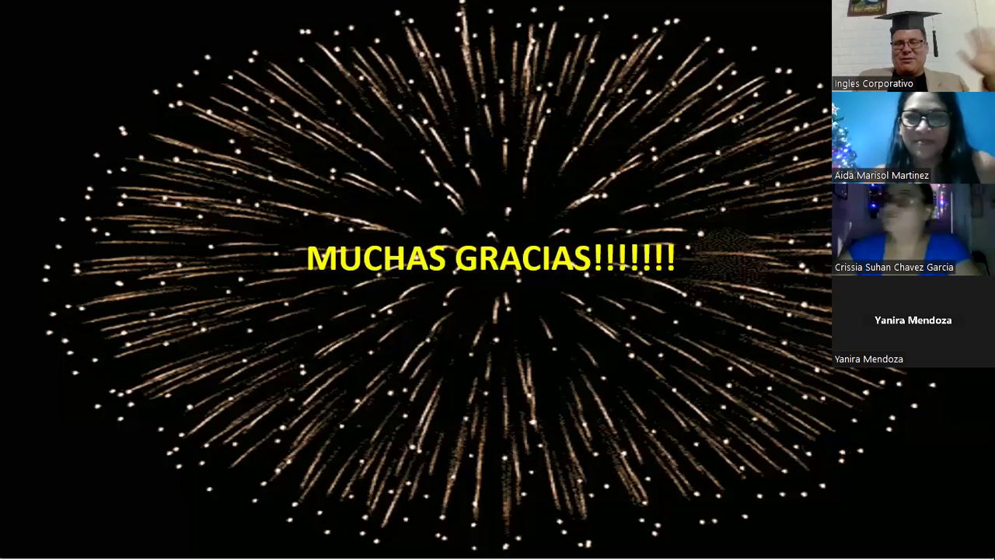